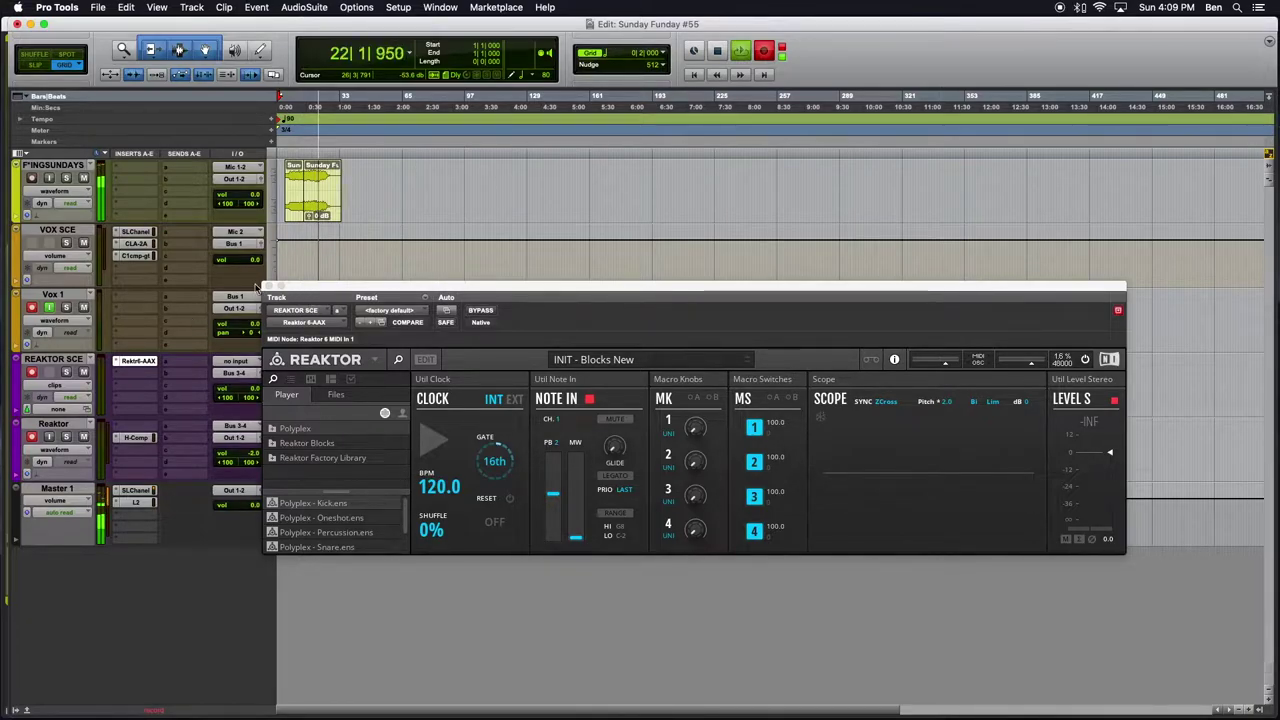
# Switch Reaktor to edit mode, move the plug-in window up over the tracks, and show the panel and structure together.
pyautogui.click(422, 363)
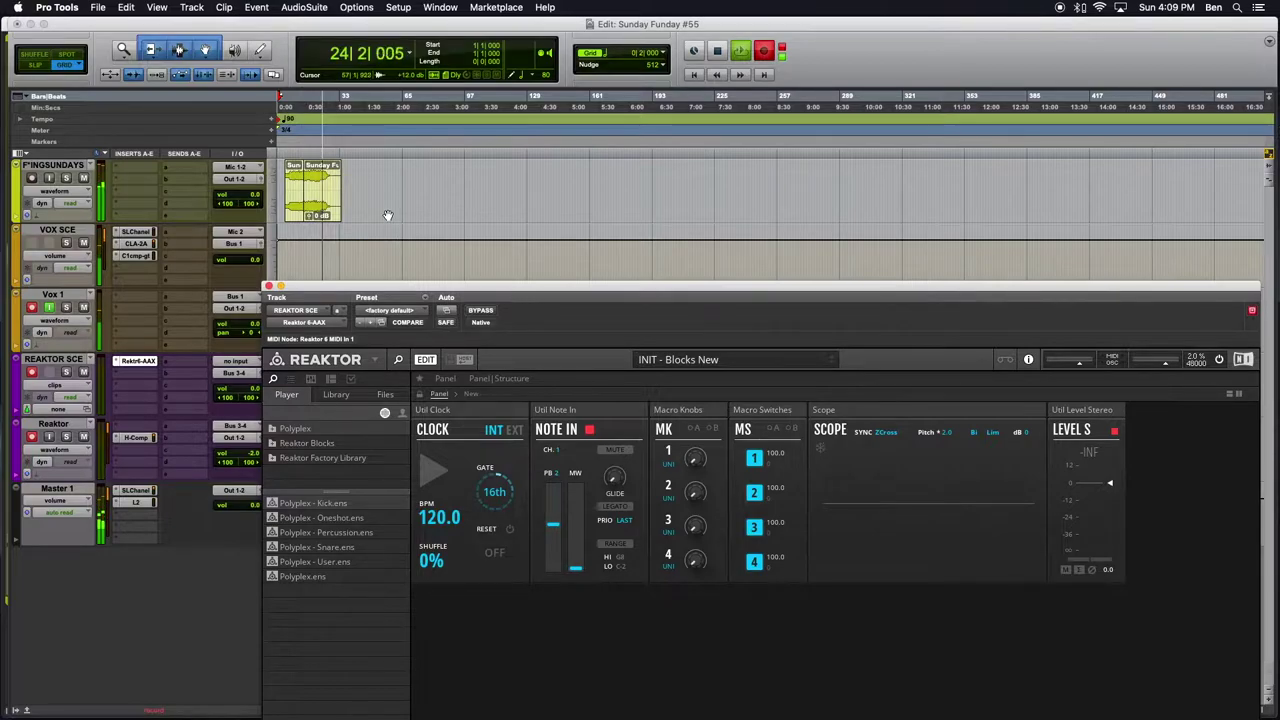
pyautogui.moveTo(442, 292); pyautogui.dragTo(317, 203)
pyautogui.click(378, 288)
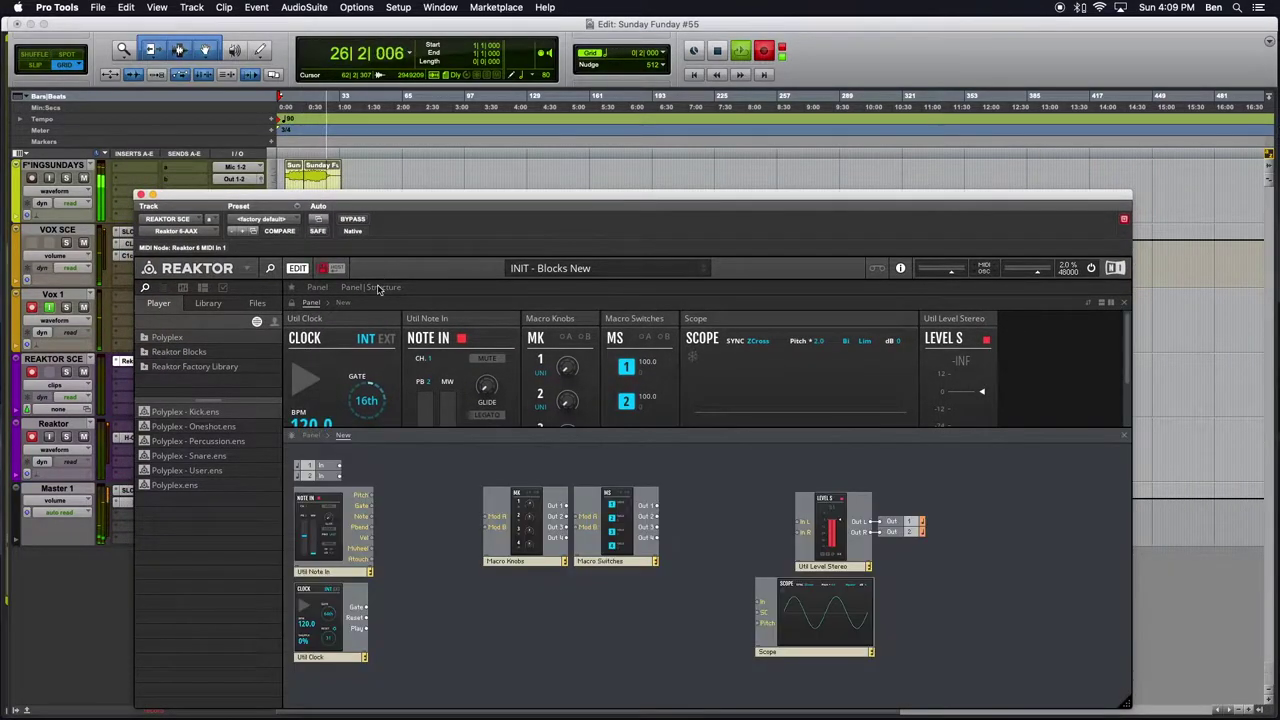
# Delete the Macro Knobs, Macro Switches and Scope blocks from the structure.
pyautogui.moveTo(423, 521); pyautogui.dragTo(806, 610)
pyautogui.click(686, 547)
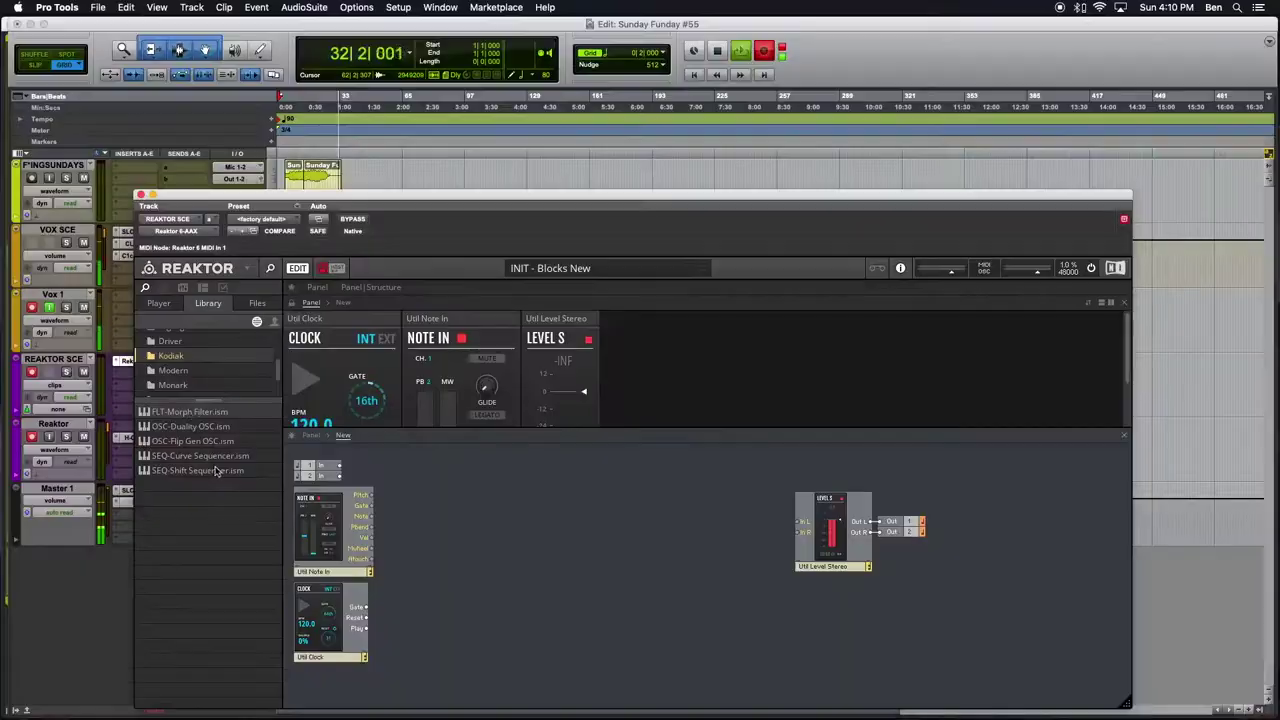
# Open the Bento Box folder of the Reaktor Blocks in the library.
pyautogui.scroll(3, 183, 362)
pyautogui.click(188, 342)
pyautogui.scroll(2, 188, 342)
pyautogui.click(188, 356)
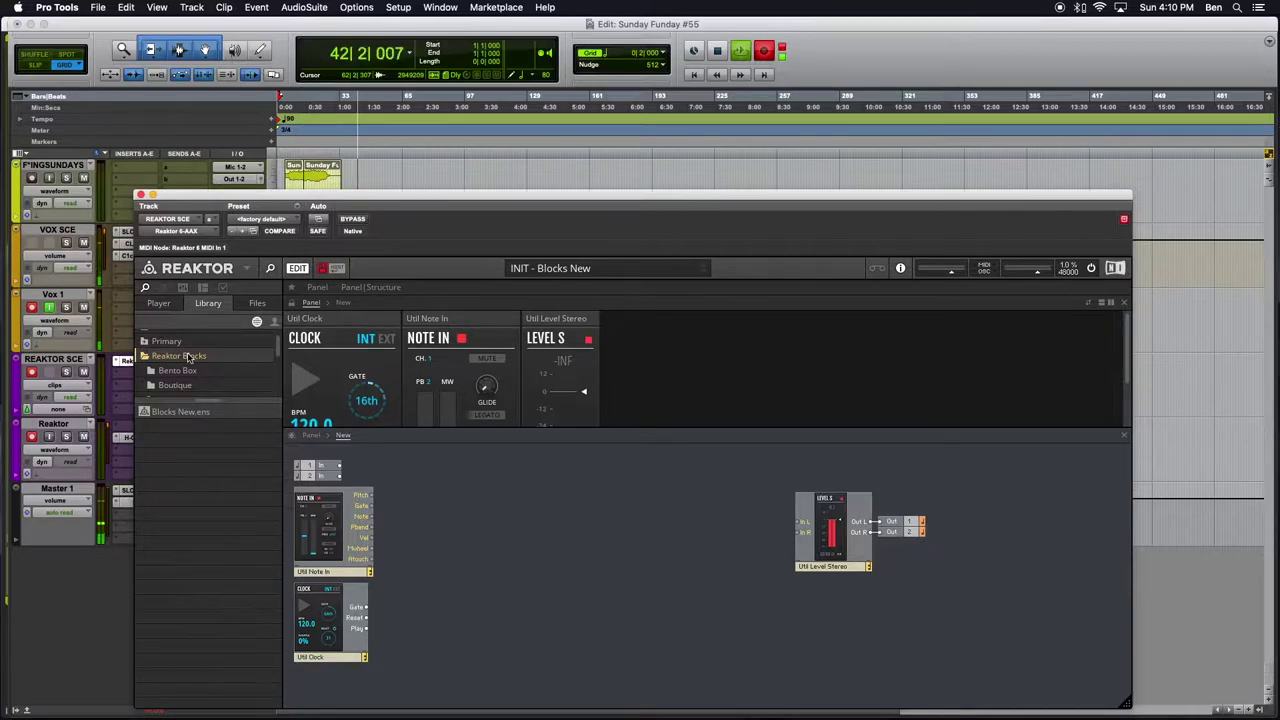
pyautogui.scroll(-3, 248, 392)
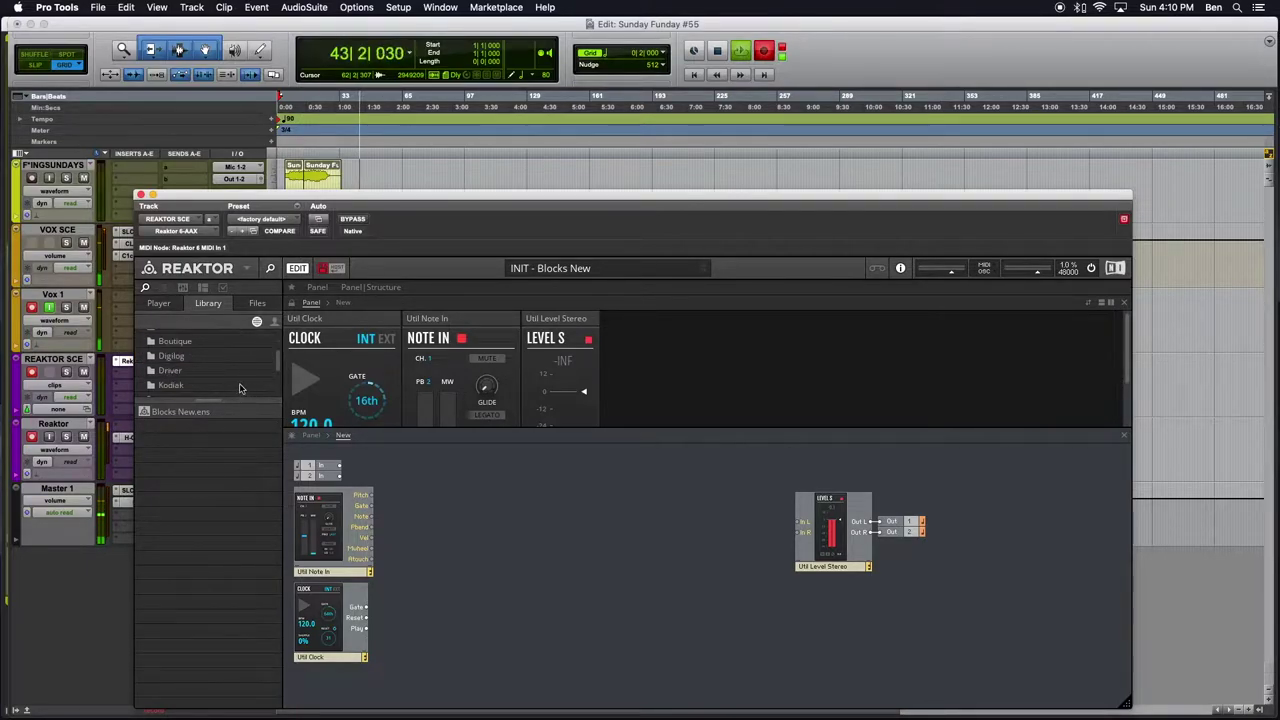
pyautogui.scroll(3, 197, 362)
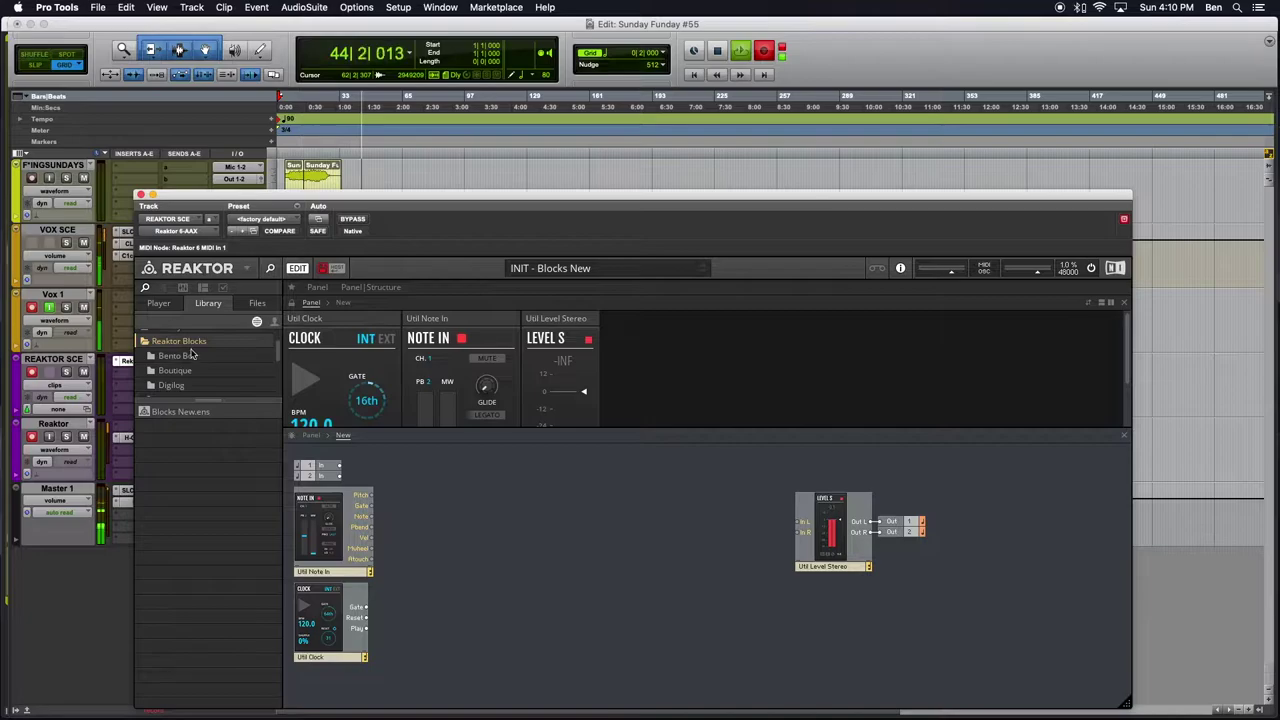
pyautogui.click(195, 358)
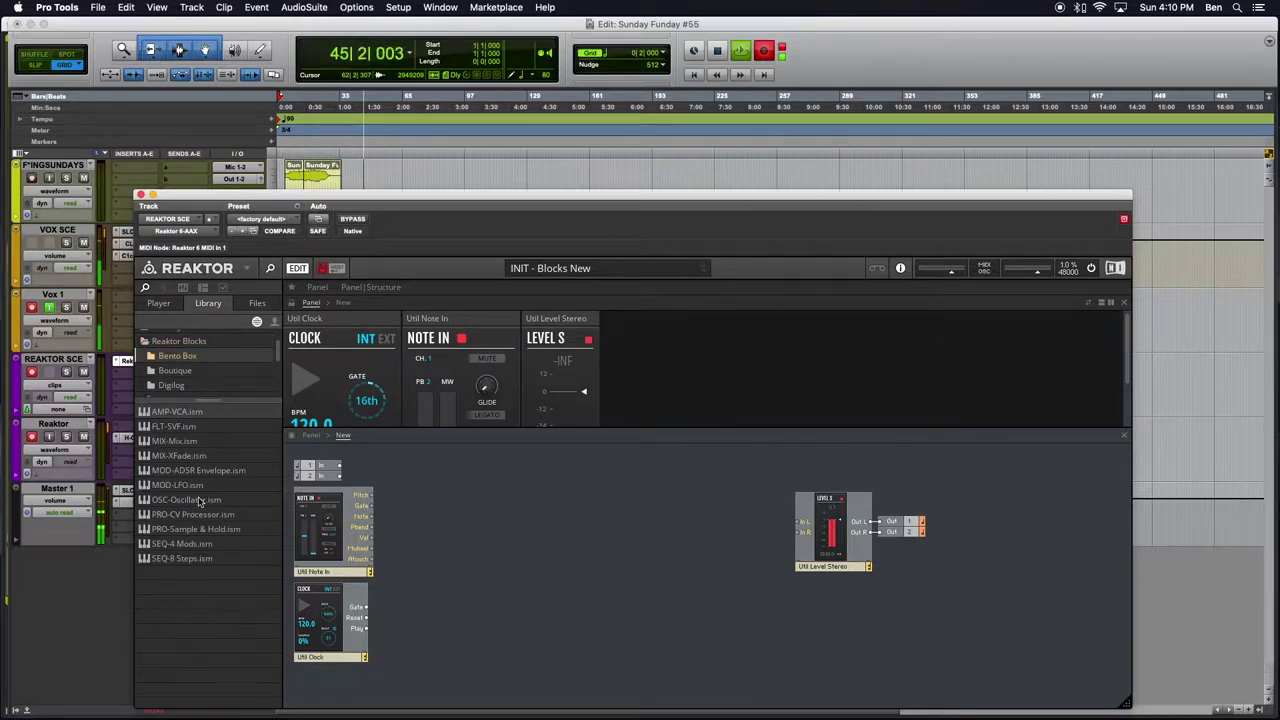
# Shift the Util Level Stereo block and its outputs farther right in the structure and add a Bento Box VCA before them.
pyautogui.moveTo(742, 456); pyautogui.dragTo(988, 548)
pyautogui.click(894, 586)
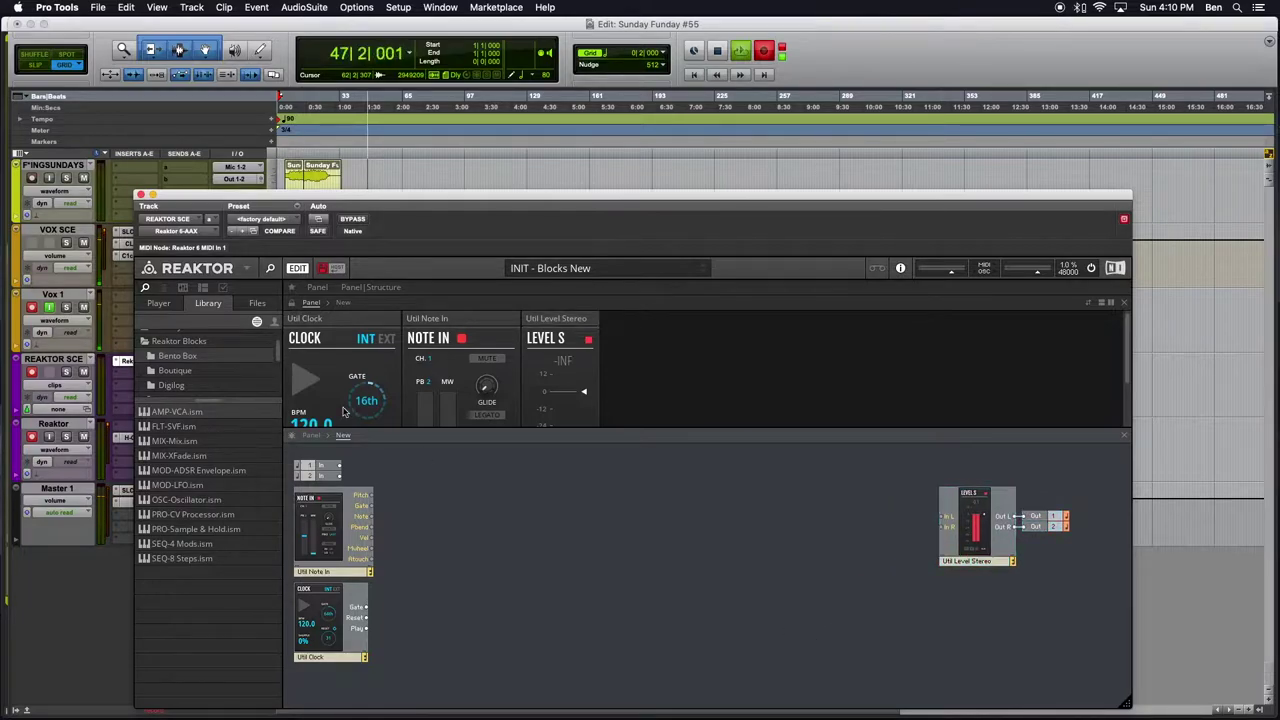
pyautogui.click(212, 383)
pyautogui.click(189, 360)
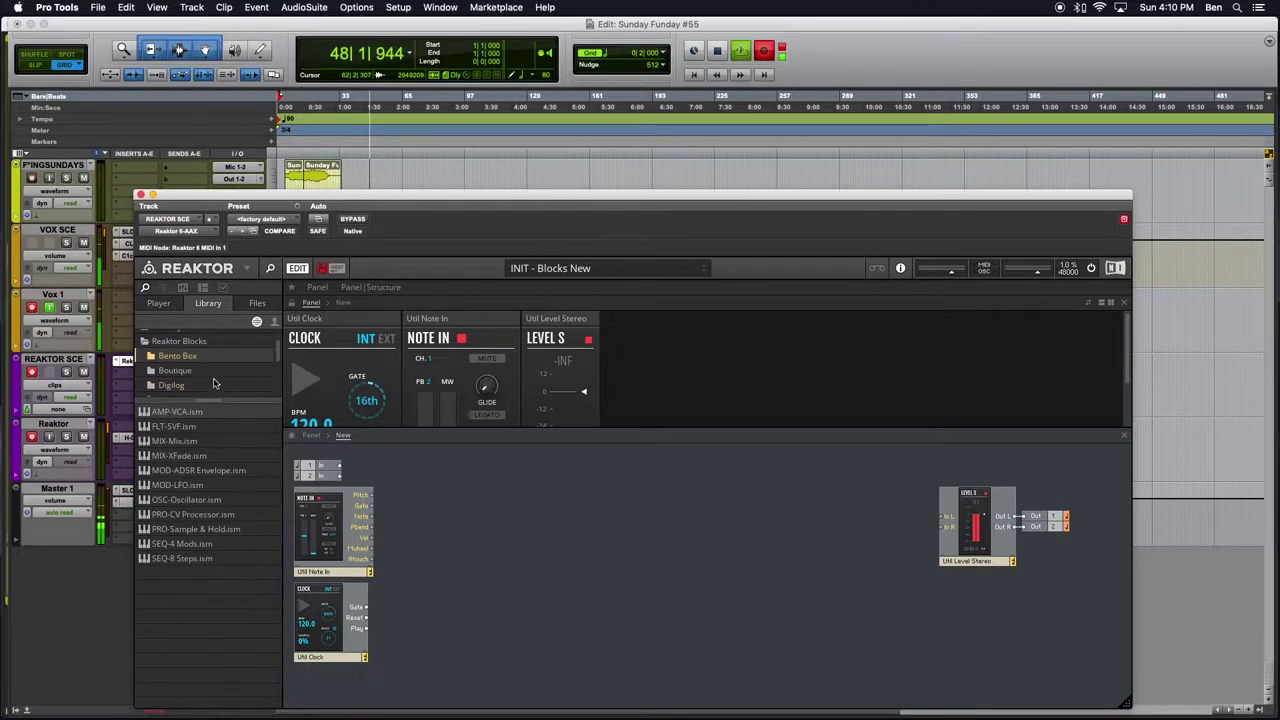
pyautogui.moveTo(180, 413); pyautogui.dragTo(794, 483)
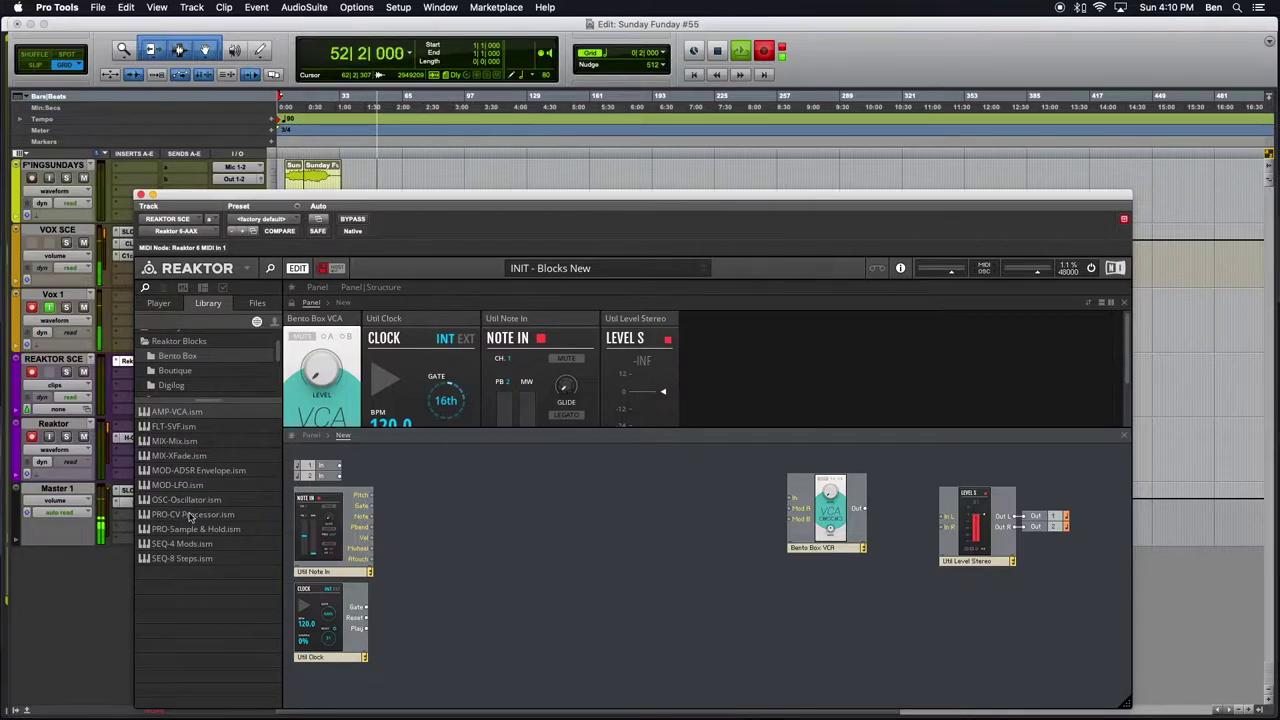
# Add a Bento Box XFade block between the Util Note In and VCA blocks.
pyautogui.scroll(-2, 192, 365)
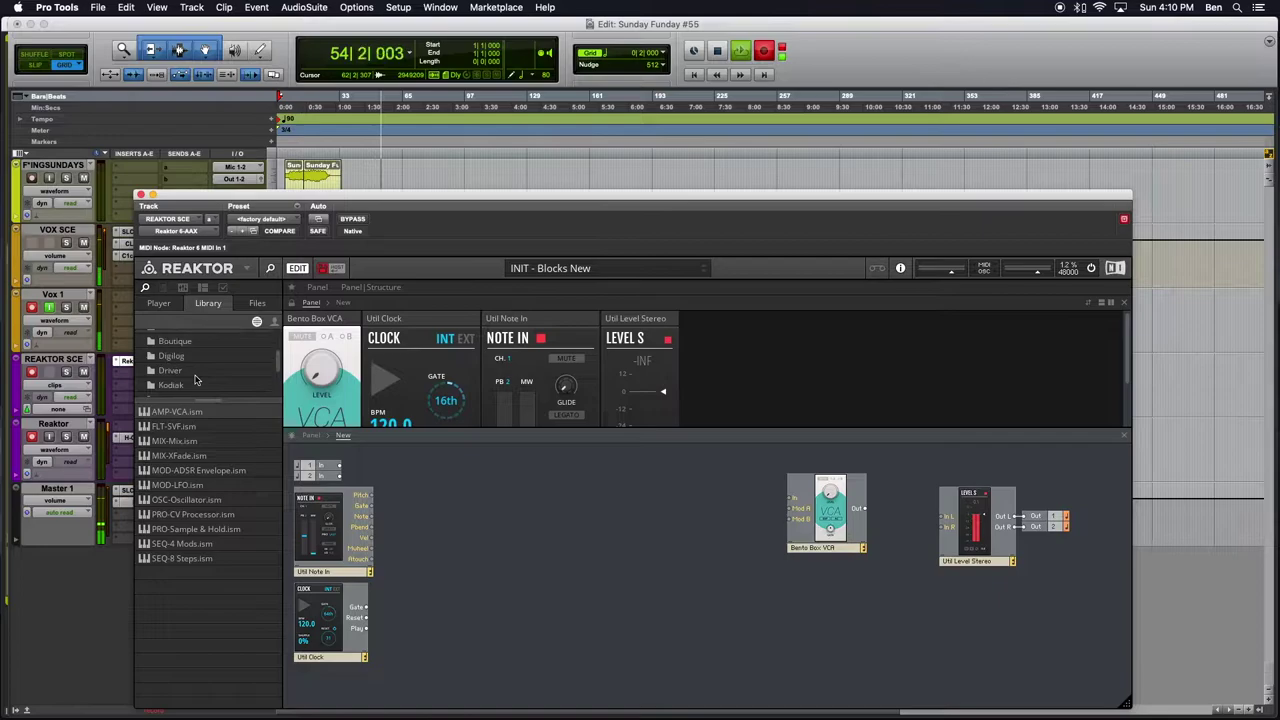
pyautogui.moveTo(190, 456); pyautogui.dragTo(588, 516)
pyautogui.click(589, 580)
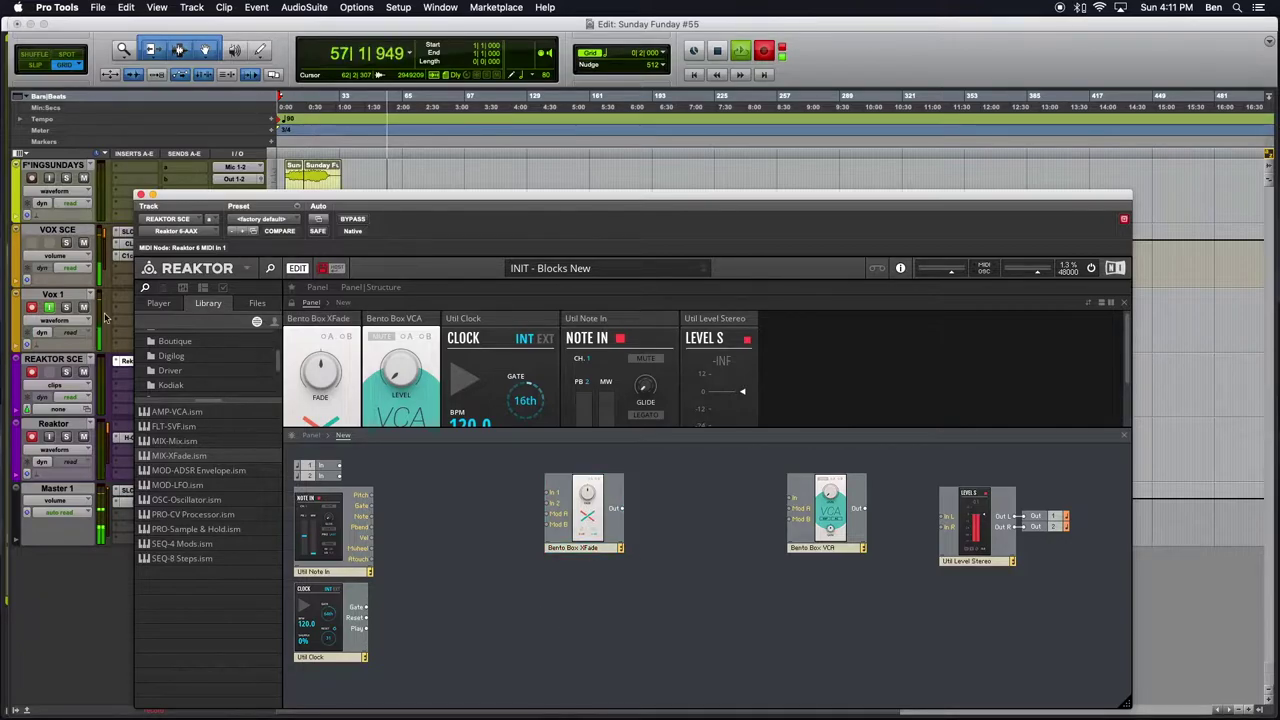
# Add a Monark oscillator beside the Util Note In block and duplicate it, placing the copy directly below.
pyautogui.moveTo(212, 399); pyautogui.dragTo(212, 465)
pyautogui.click(185, 417)
pyautogui.click(196, 479)
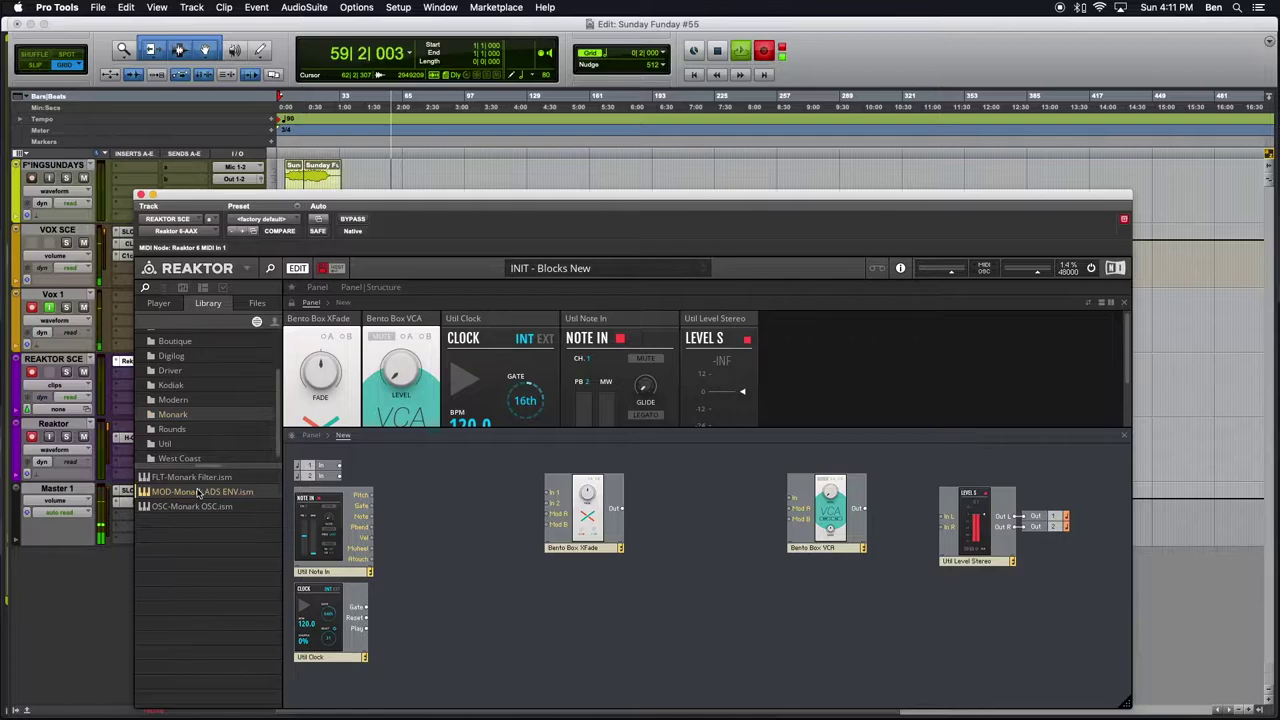
pyautogui.moveTo(196, 506); pyautogui.dragTo(447, 487)
pyautogui.moveTo(495, 530); pyautogui.dragTo(476, 504)
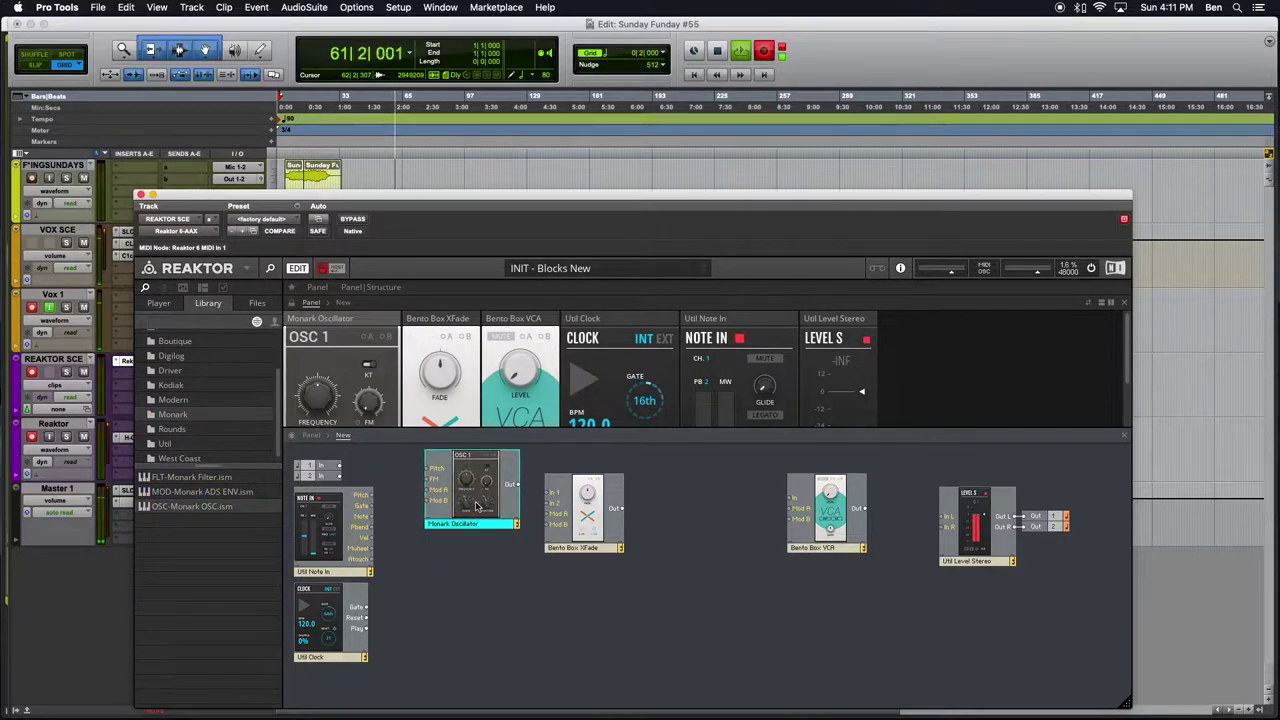
pyautogui.press('super+d')
pyautogui.moveTo(476, 570); pyautogui.dragTo(474, 582)
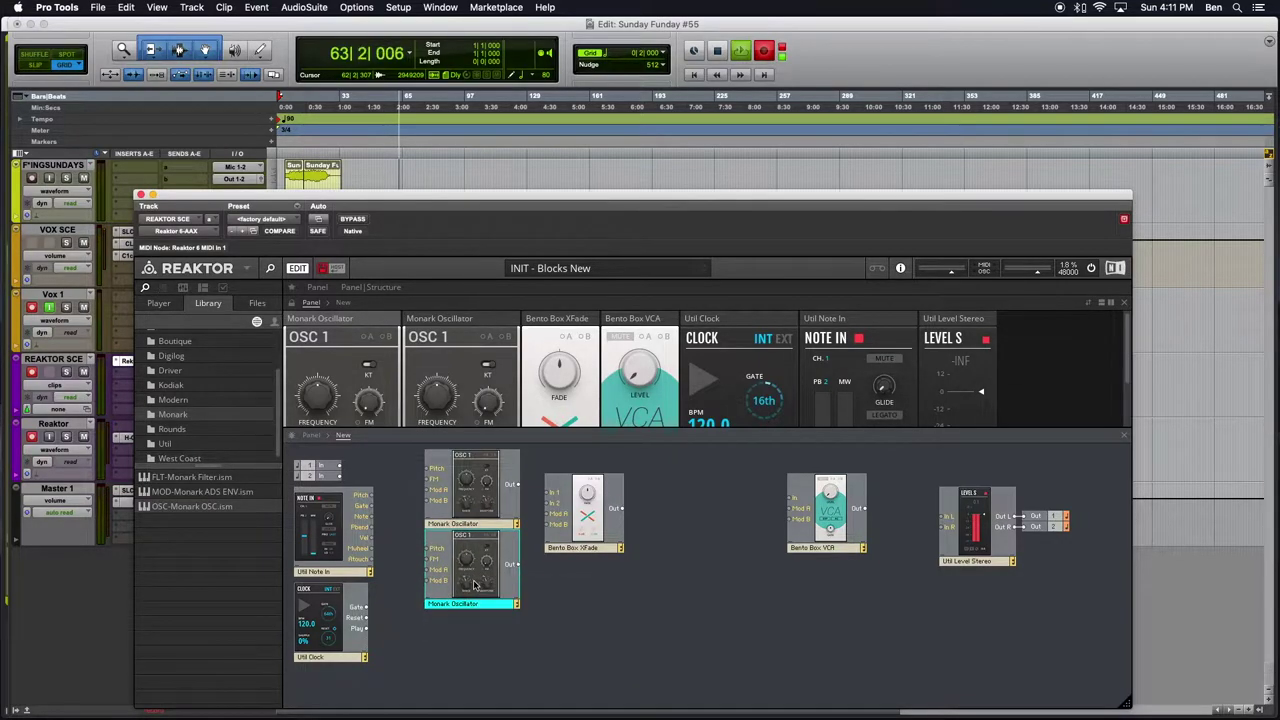
# Rename the upper Monark oscillator to OSC 1 and the lower one to OSC 2.
pyautogui.doubleClick(457, 523)
pyautogui.write('OSC 1')
pyautogui.press('Return')
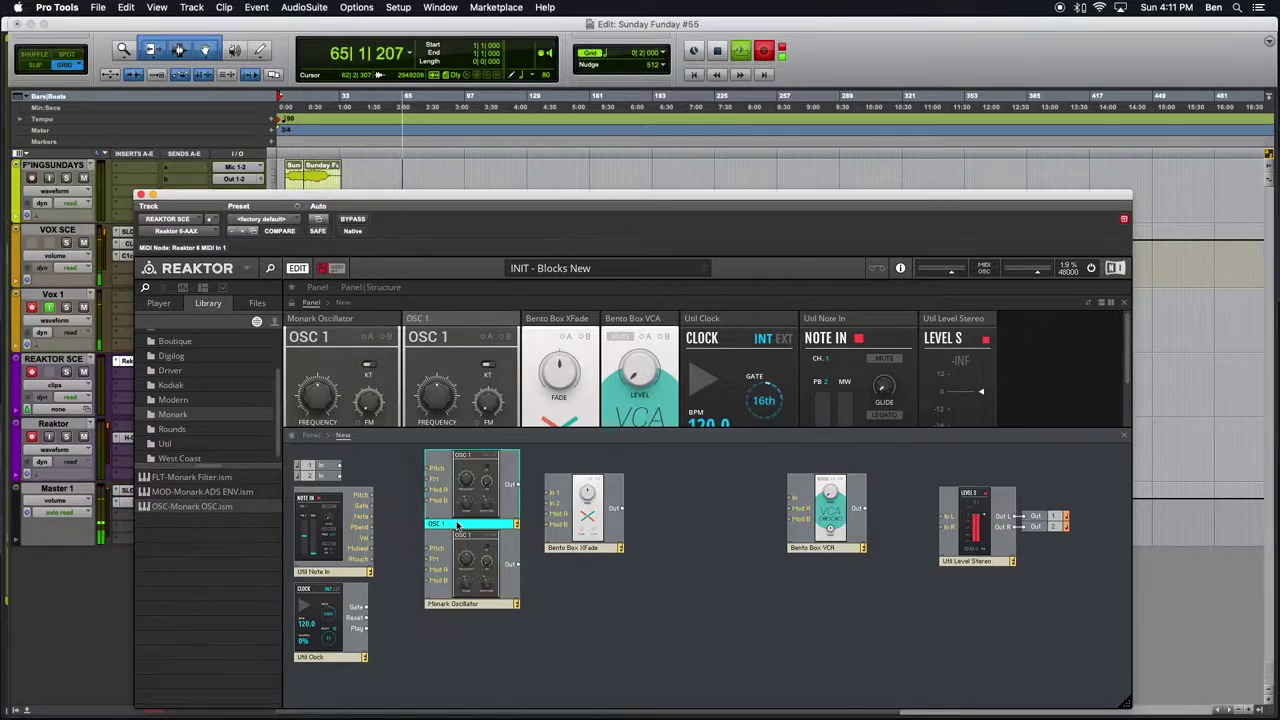
pyautogui.doubleClick(453, 604)
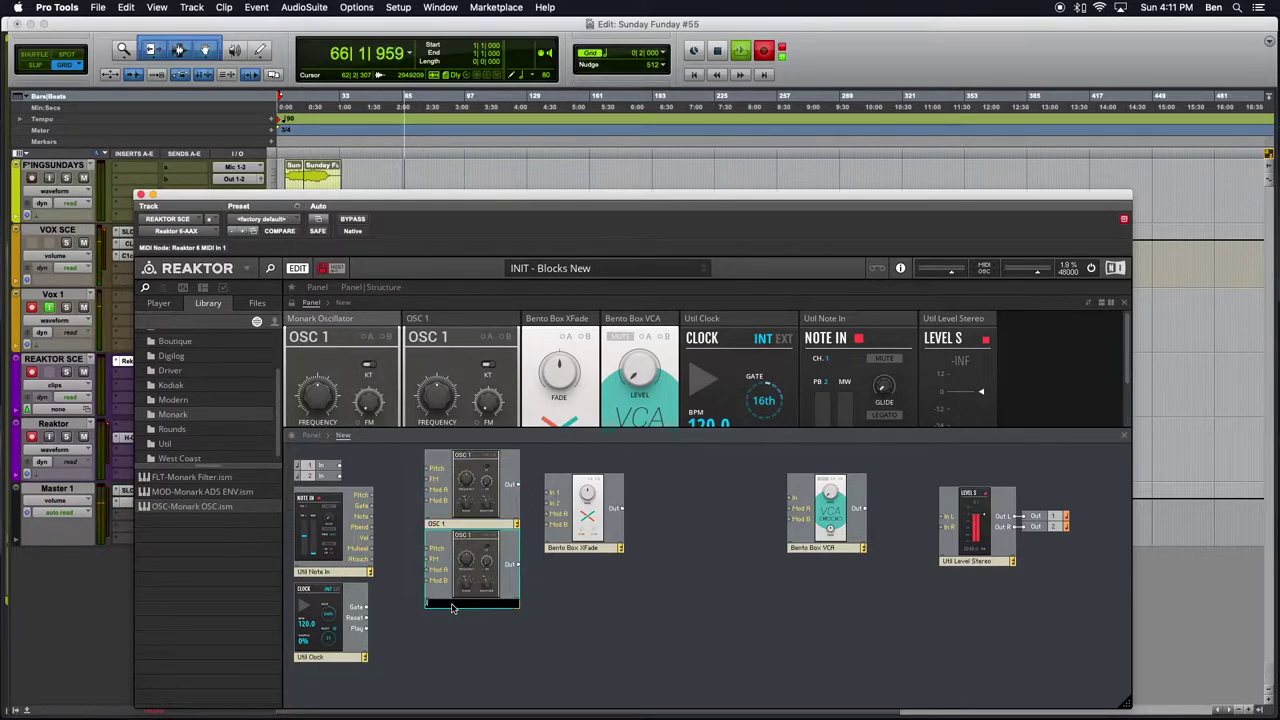
pyautogui.write('OSC ')
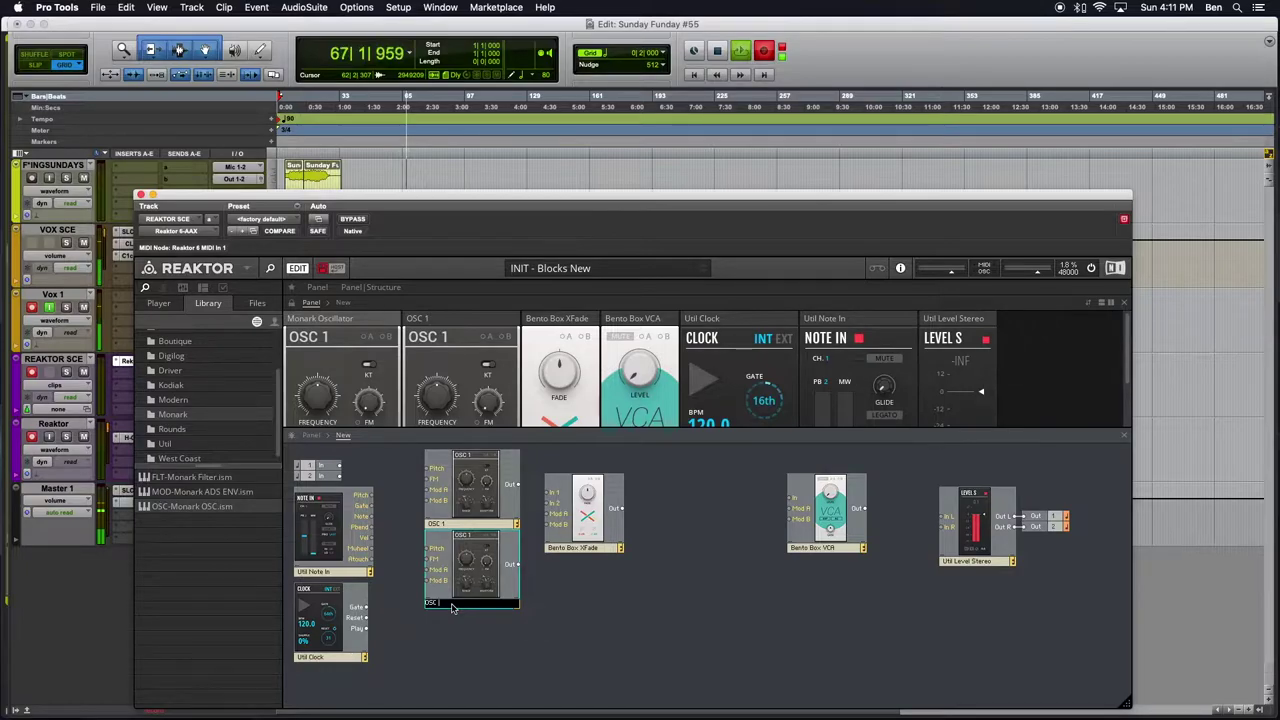
pyautogui.write('2')
pyautogui.press('Return')
# Rename the Bento Box XFade block to OSC 1-X-OSC 2.
pyautogui.click(569, 548)
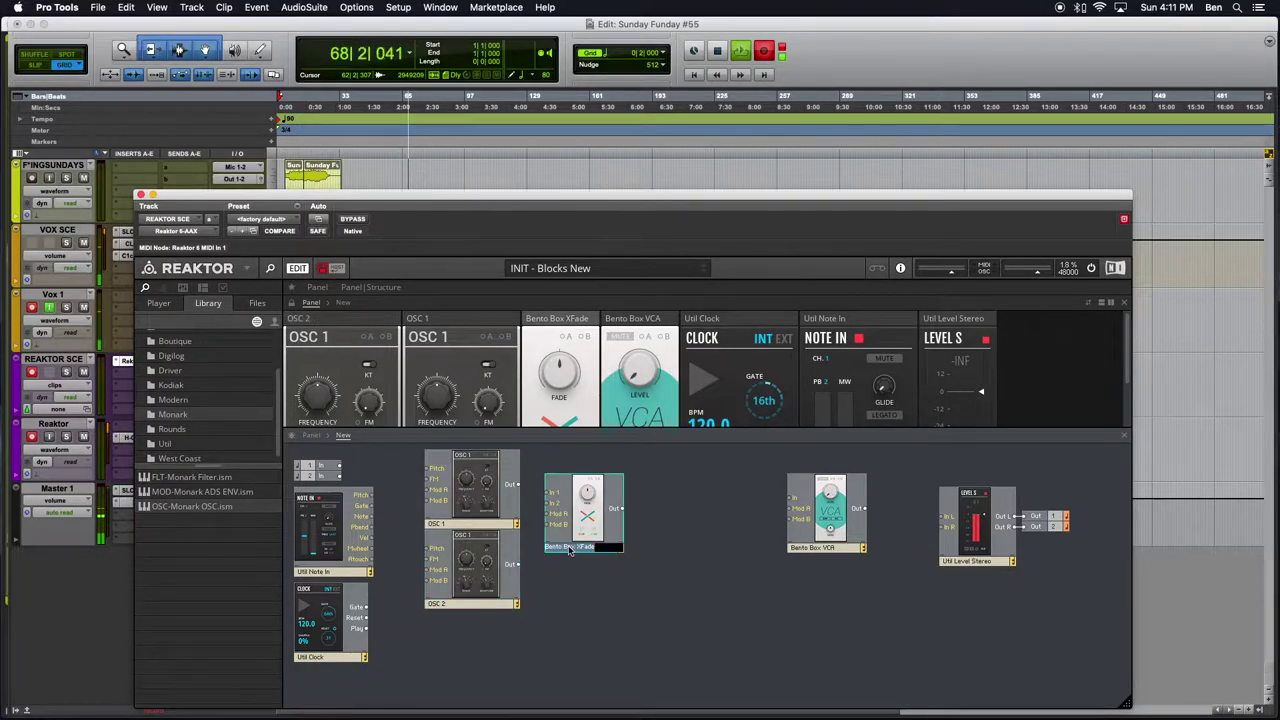
pyautogui.doubleClick(569, 548)
pyautogui.write('OSC 1/OSC')
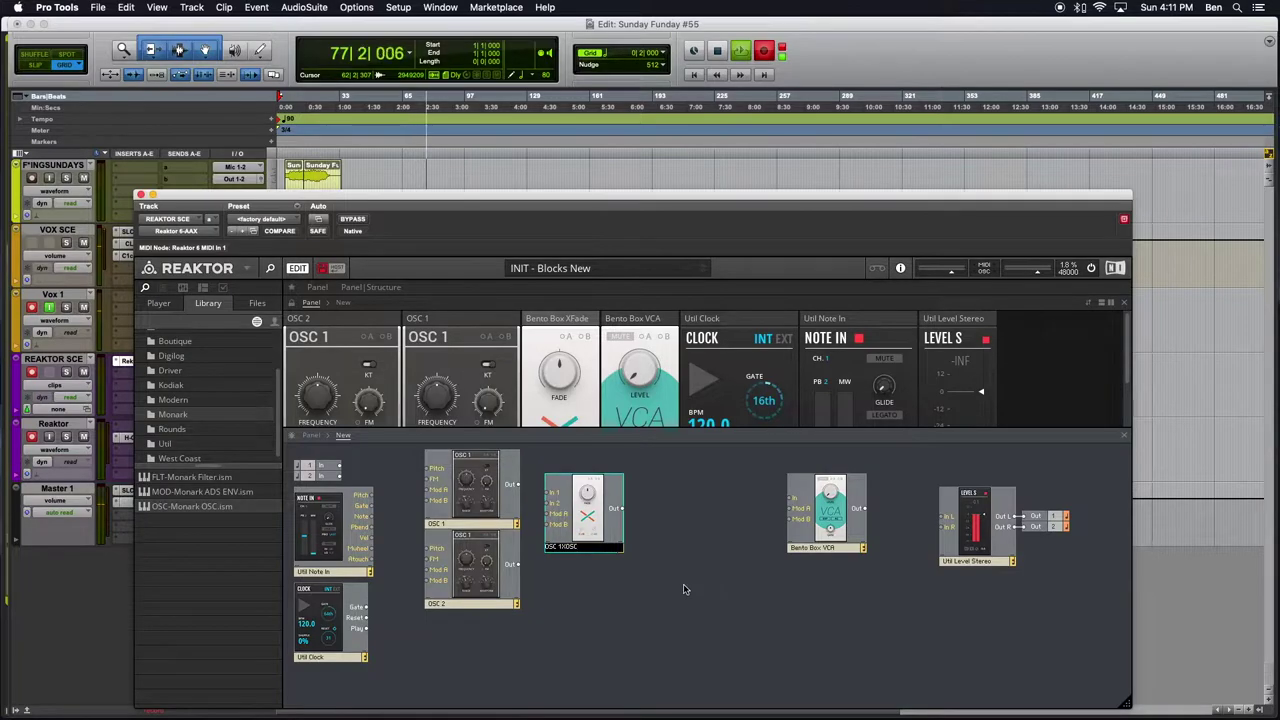
pyautogui.write('2')
pyautogui.press('Return')
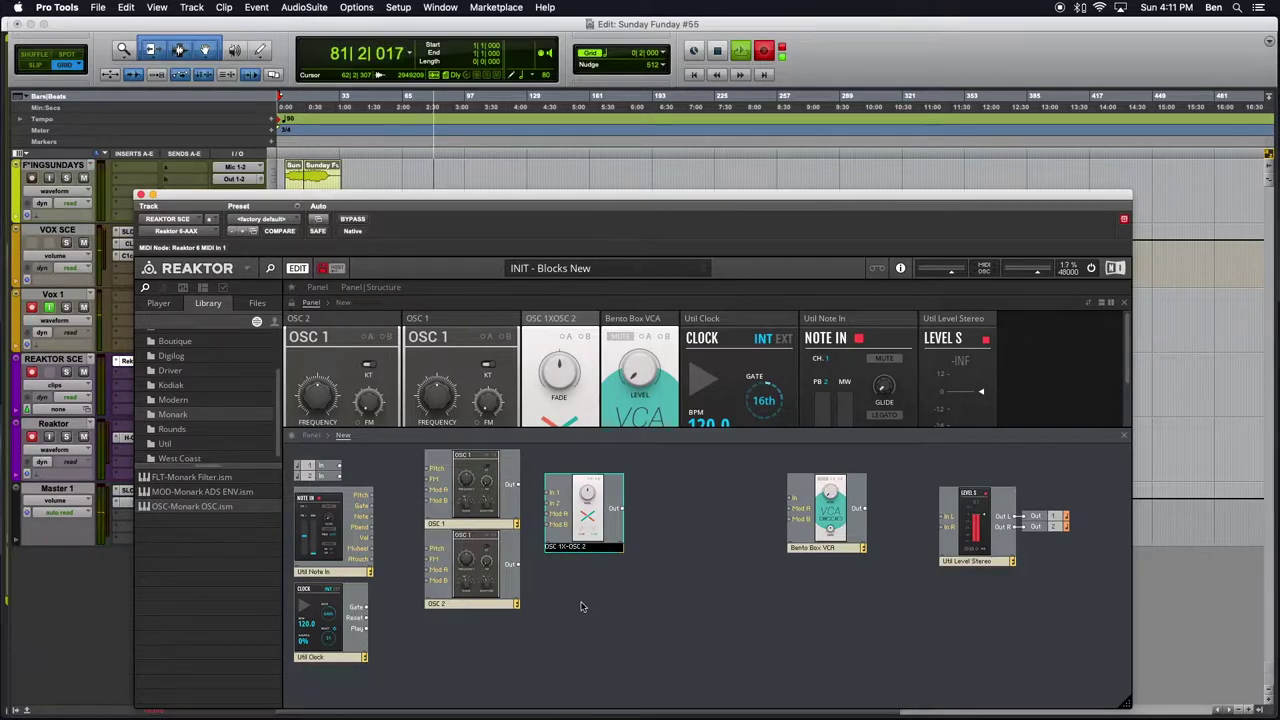
pyautogui.write('-')
pyautogui.press('Return')
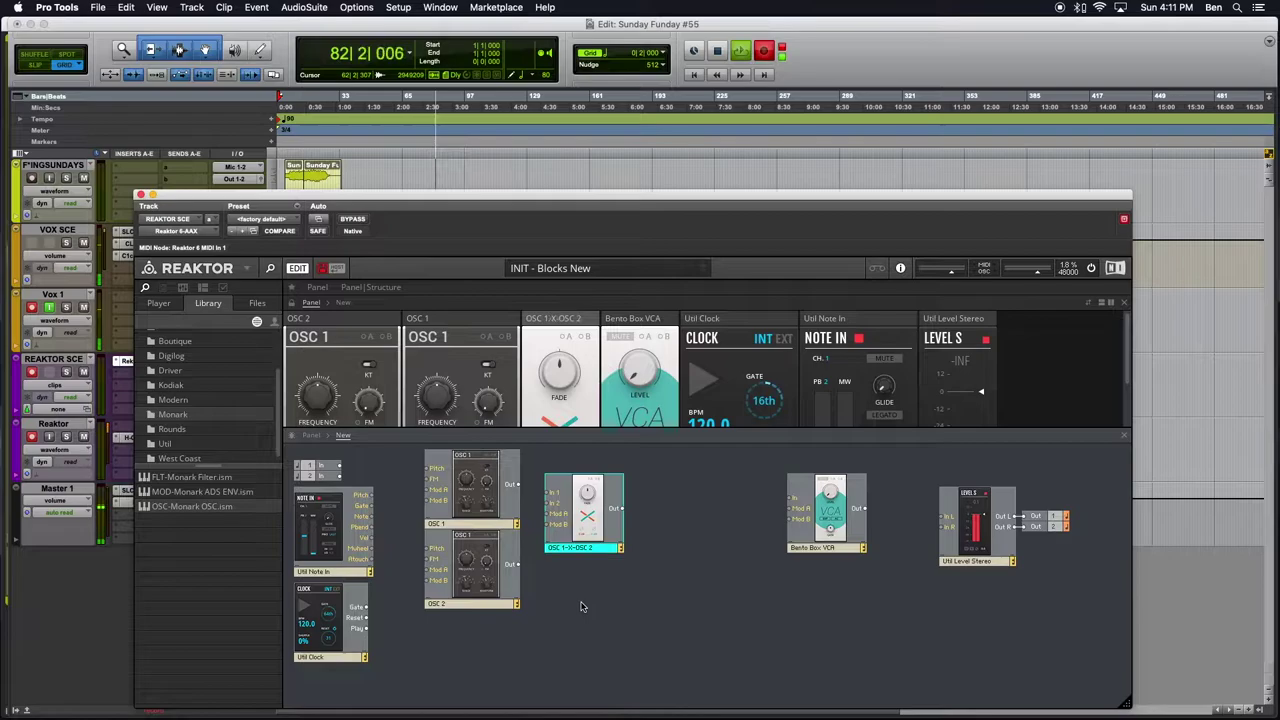
# Wire the OSC 1 output to In 1 and the OSC 2 output to In 2 of the crossfader.
pyautogui.moveTo(587, 517); pyautogui.dragTo(552, 485)
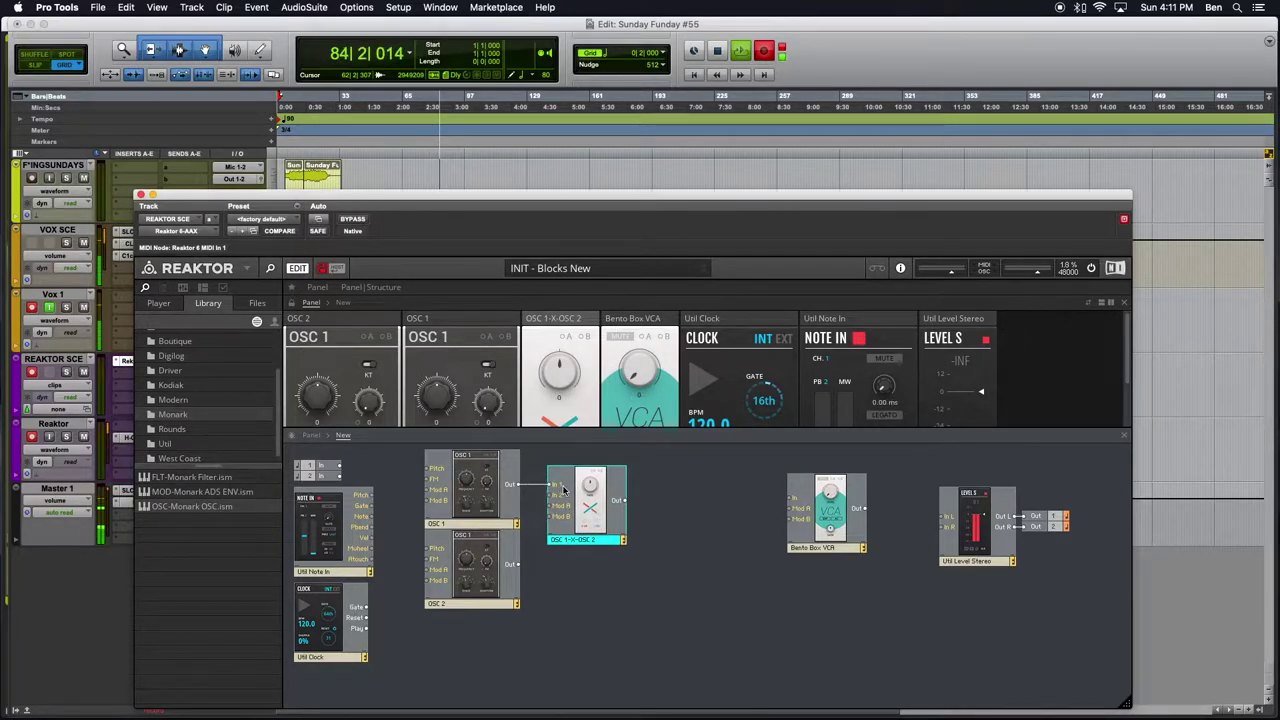
pyautogui.moveTo(518, 565); pyautogui.dragTo(555, 494)
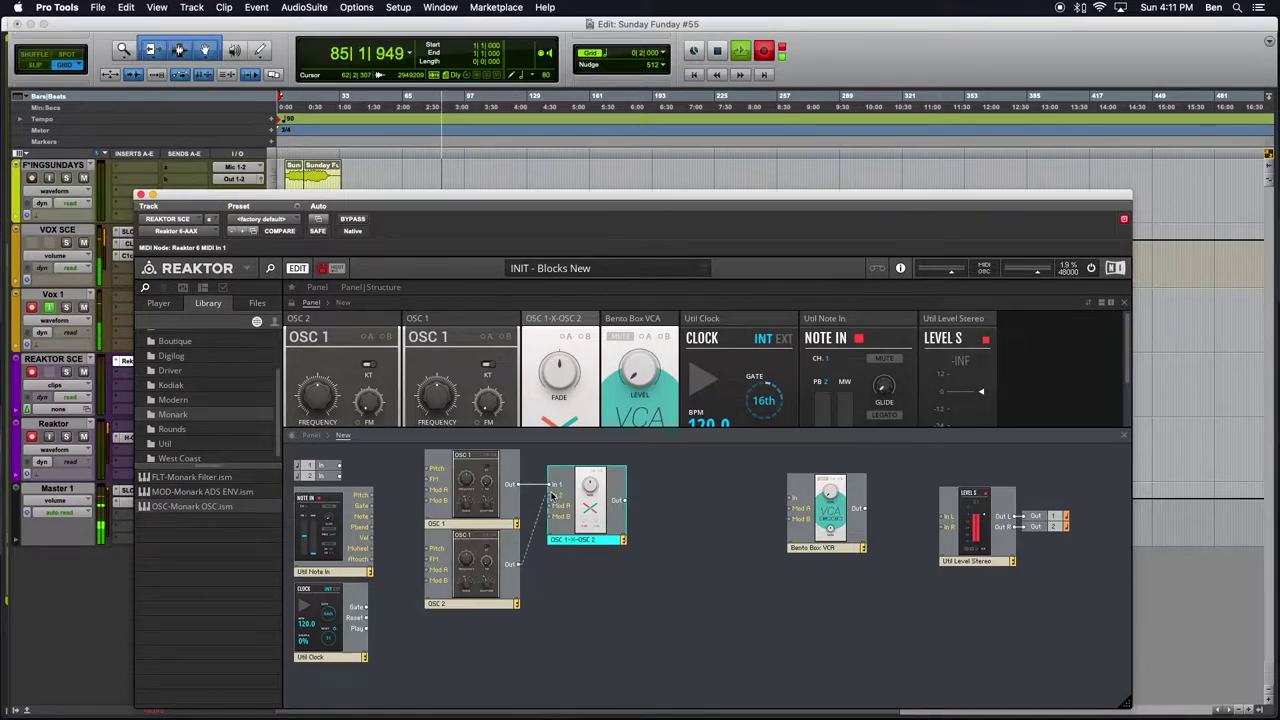
pyautogui.click(660, 597)
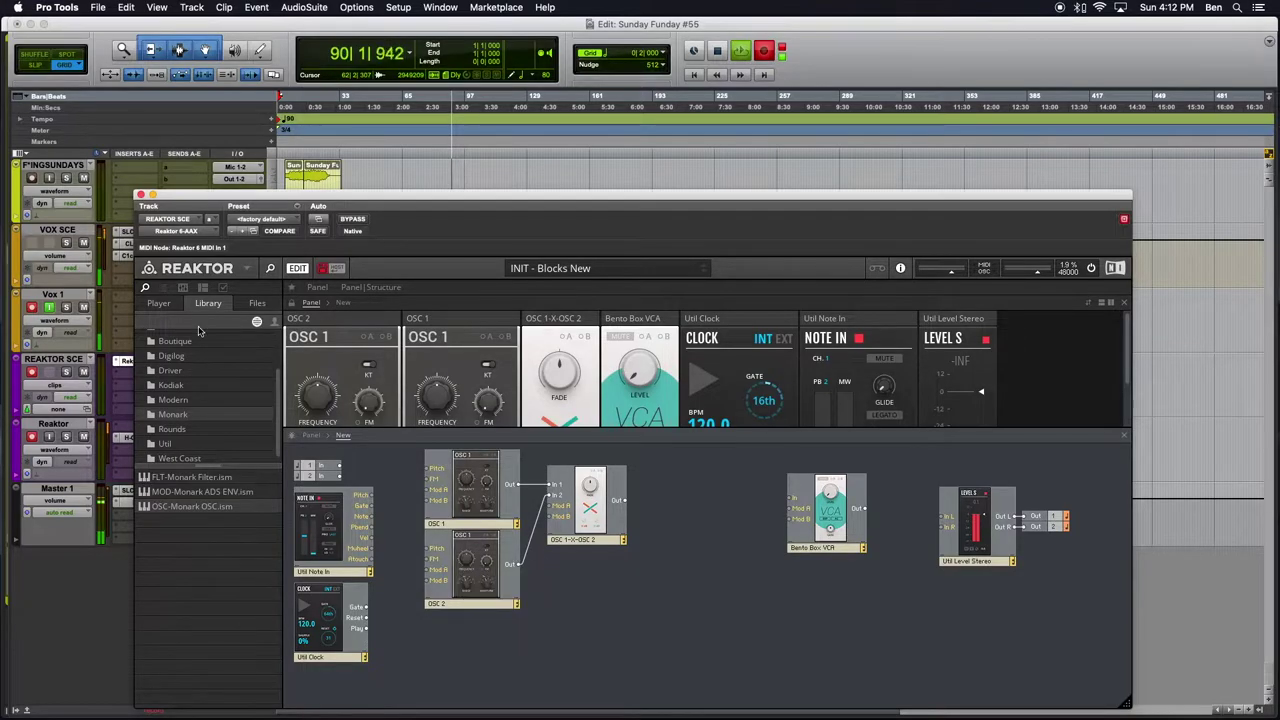
# Add a Monark Filter after the crossfader and connect the crossfader's output to the filter's In port.
pyautogui.moveTo(192, 478); pyautogui.dragTo(672, 502)
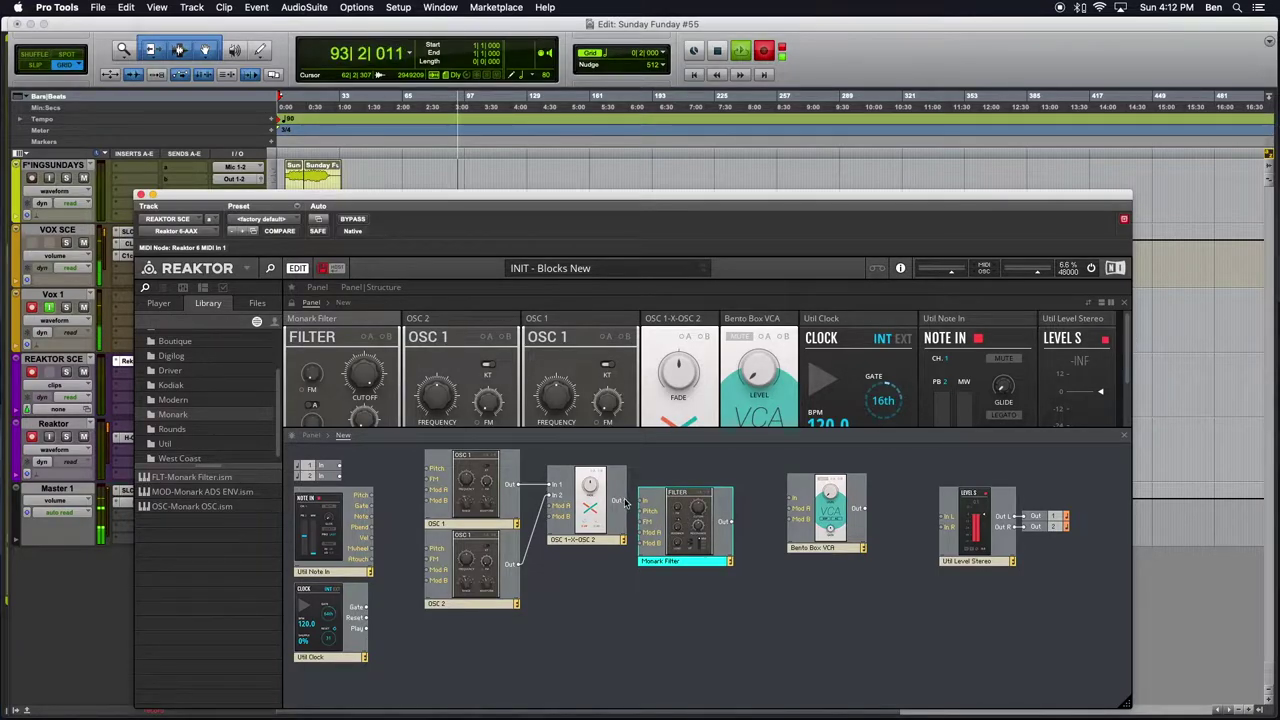
pyautogui.moveTo(638, 504); pyautogui.dragTo(643, 501)
pyautogui.click(646, 650)
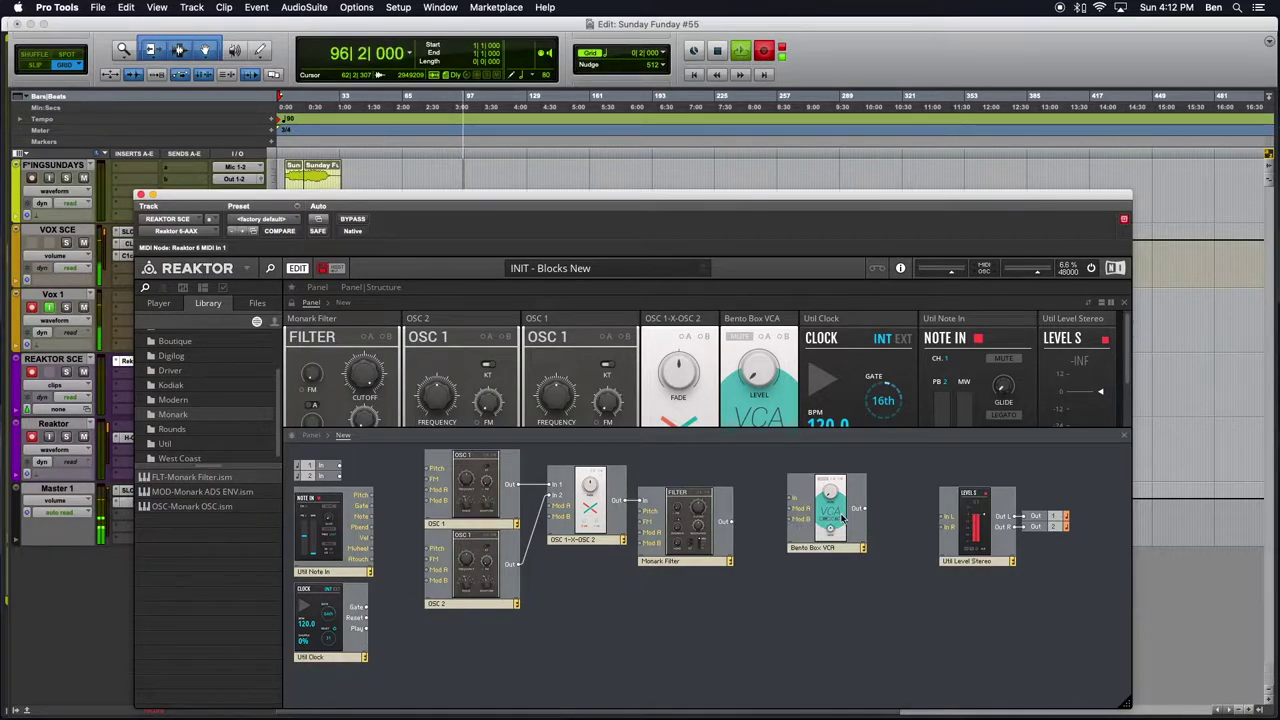
# Move the Bento Box VCA next to the Monark Filter and connect the filter's output to the VCA's In port.
pyautogui.moveTo(829, 518); pyautogui.dragTo(801, 556)
pyautogui.moveTo(732, 523); pyautogui.dragTo(760, 522)
pyautogui.moveTo(793, 565); pyautogui.dragTo(786, 569)
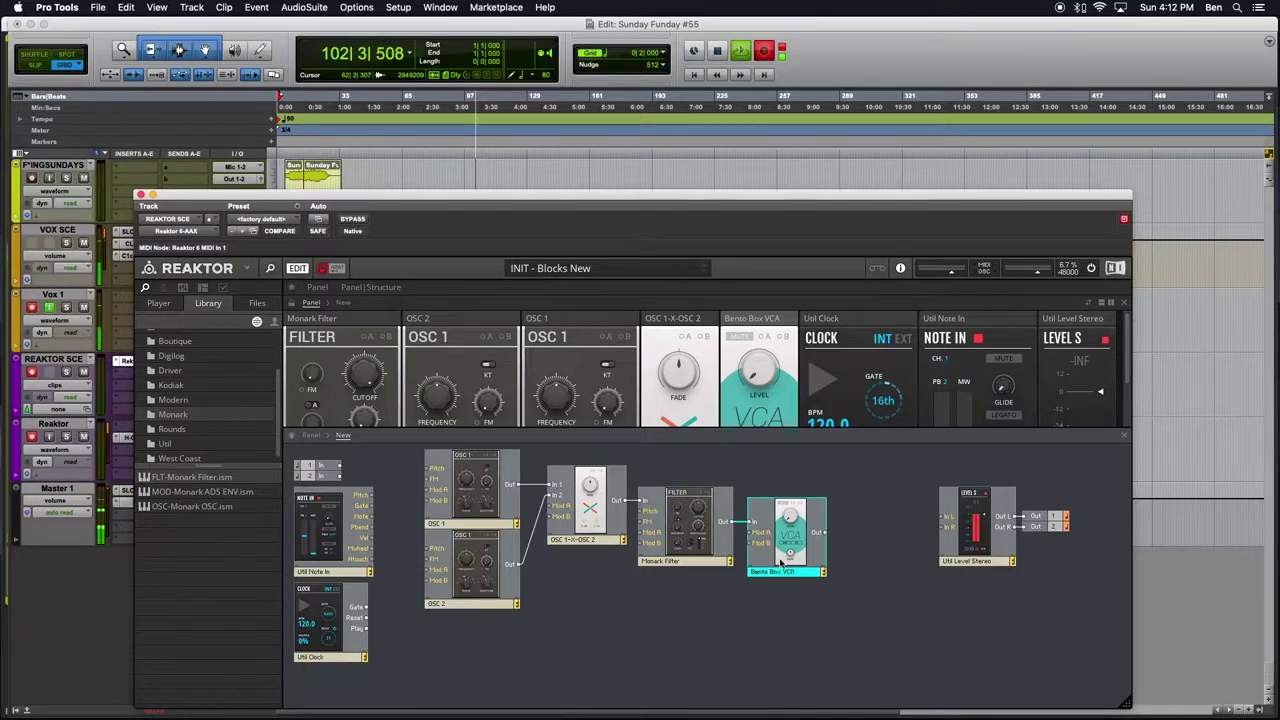
# Add a Rounds Delay between the VCA and Util Level Stereo, wiring the VCA to both delay inputs and the delay's stereo outputs to the level block.
pyautogui.click(196, 429)
pyautogui.click(191, 479)
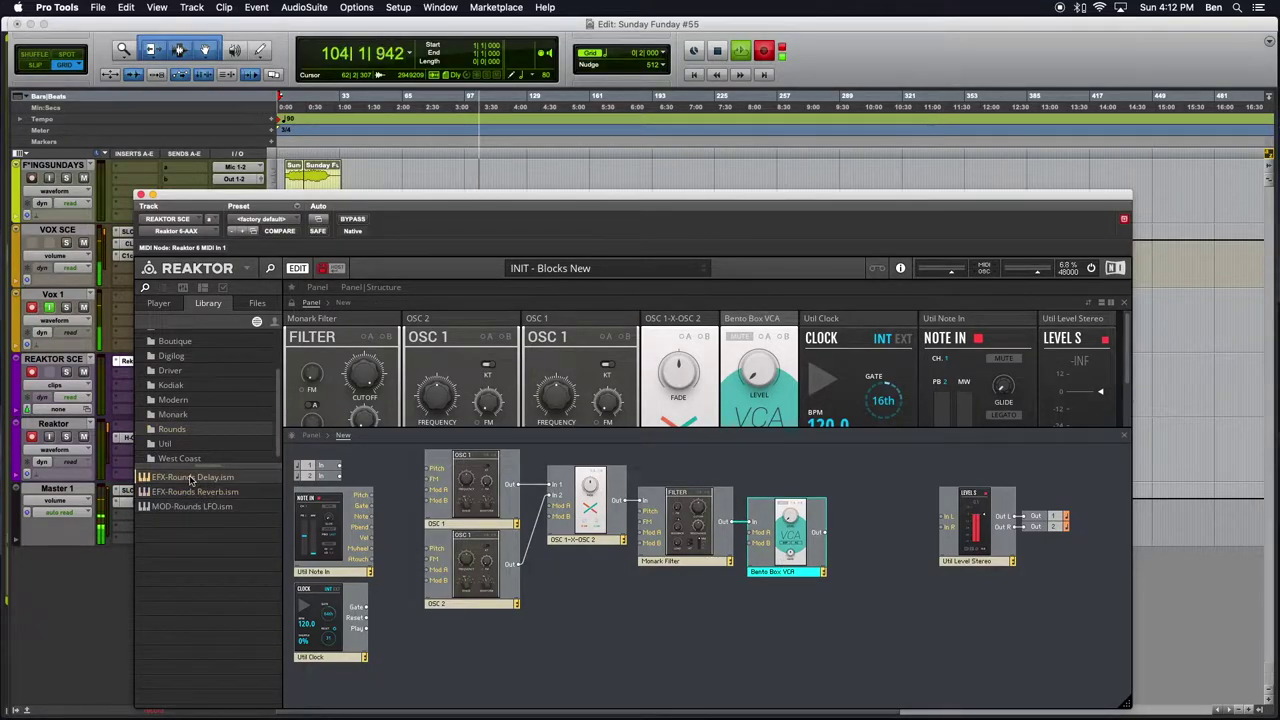
pyautogui.moveTo(254, 480); pyautogui.dragTo(893, 566)
pyautogui.moveTo(893, 556); pyautogui.dragTo(893, 546)
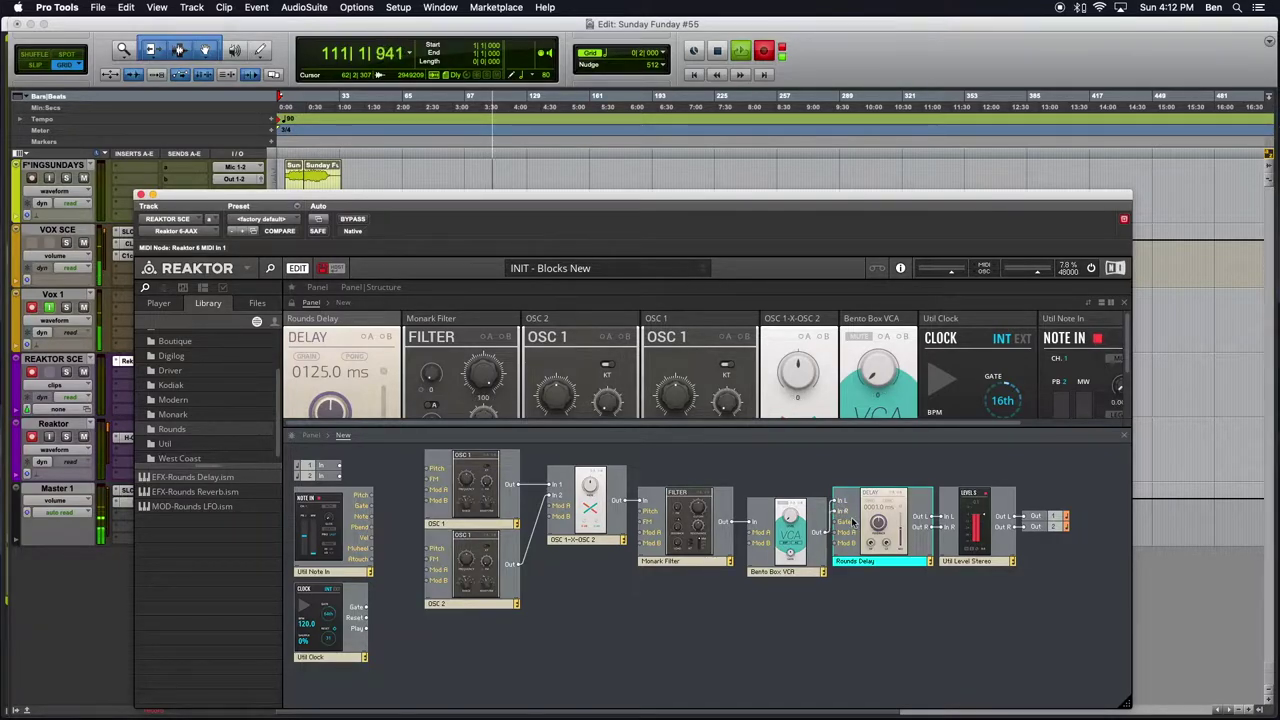
# Move the Rounds Delay, Util Level Stereo and output terminals together slightly down and right to space out the signal chain.
pyautogui.click(1064, 563)
pyautogui.moveTo(1064, 563); pyautogui.dragTo(830, 466)
pyautogui.moveTo(884, 537); pyautogui.dragTo(899, 568)
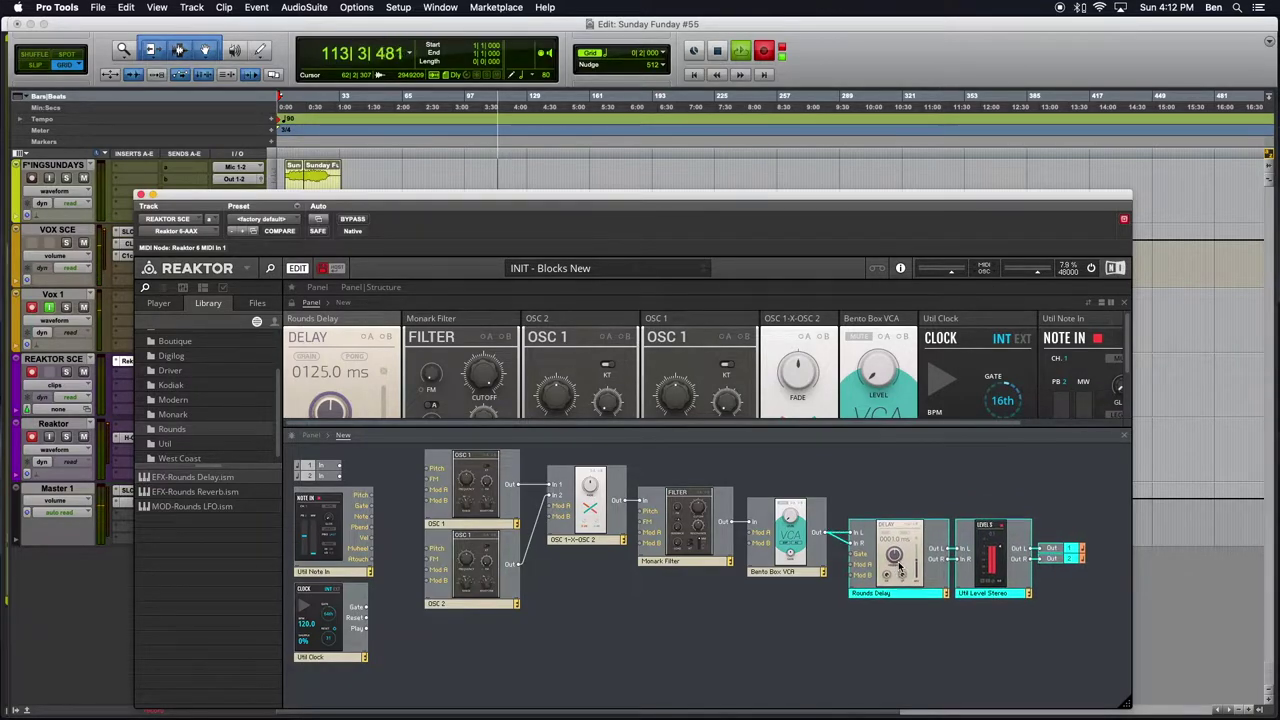
pyautogui.click(840, 626)
pyautogui.moveTo(893, 457); pyautogui.dragTo(1050, 634)
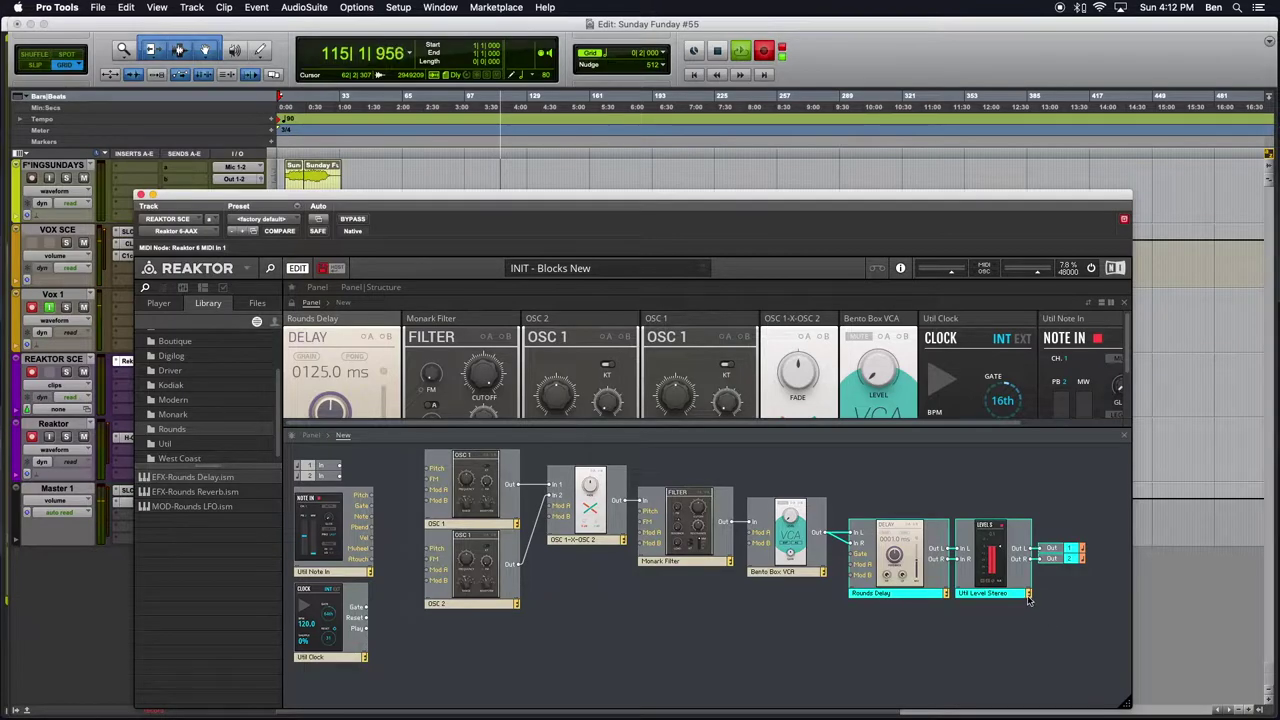
pyautogui.click(926, 666)
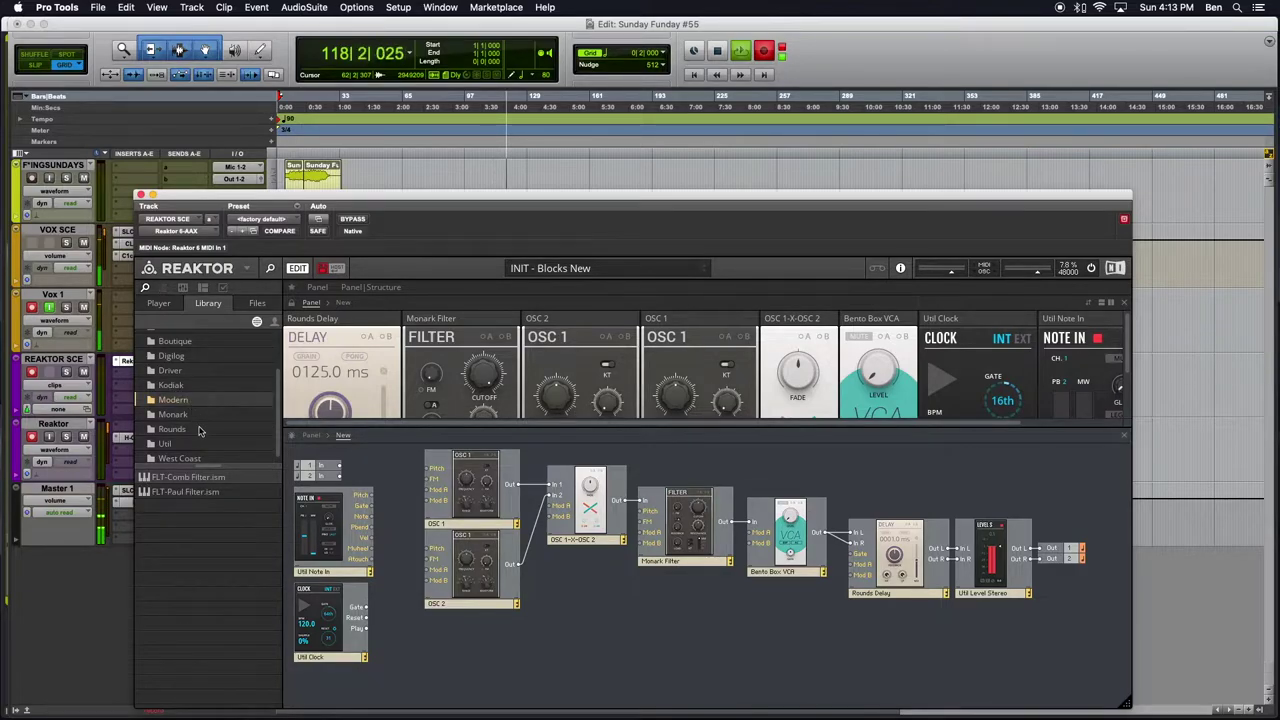
# Add a Kodiak Shift Sequencer block to the structure below the Monark Filter and VCA.
pyautogui.click(181, 387)
pyautogui.click(178, 537)
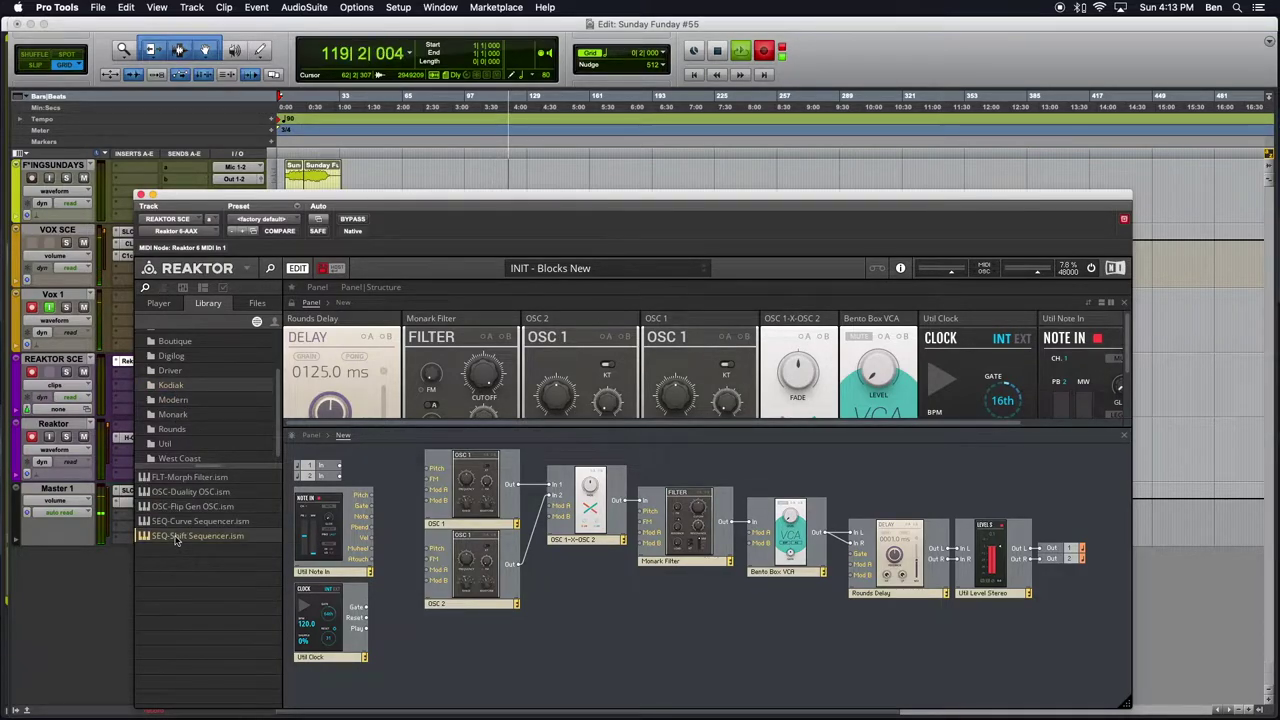
pyautogui.moveTo(160, 538); pyautogui.dragTo(603, 636)
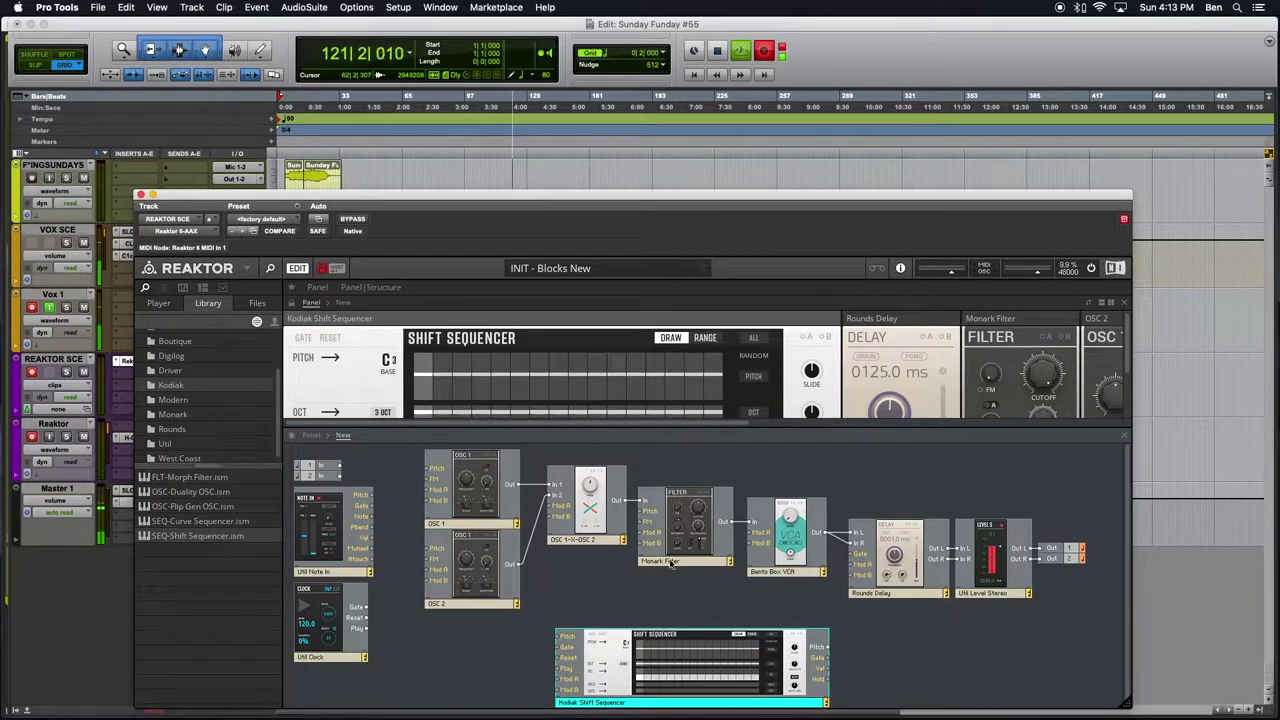
# Move the Shift Sequencer directly below OSC 2 and wire the Util Clock's Gate, Reset and Play outputs to its matching inputs.
pyautogui.moveTo(703, 658); pyautogui.dragTo(571, 642)
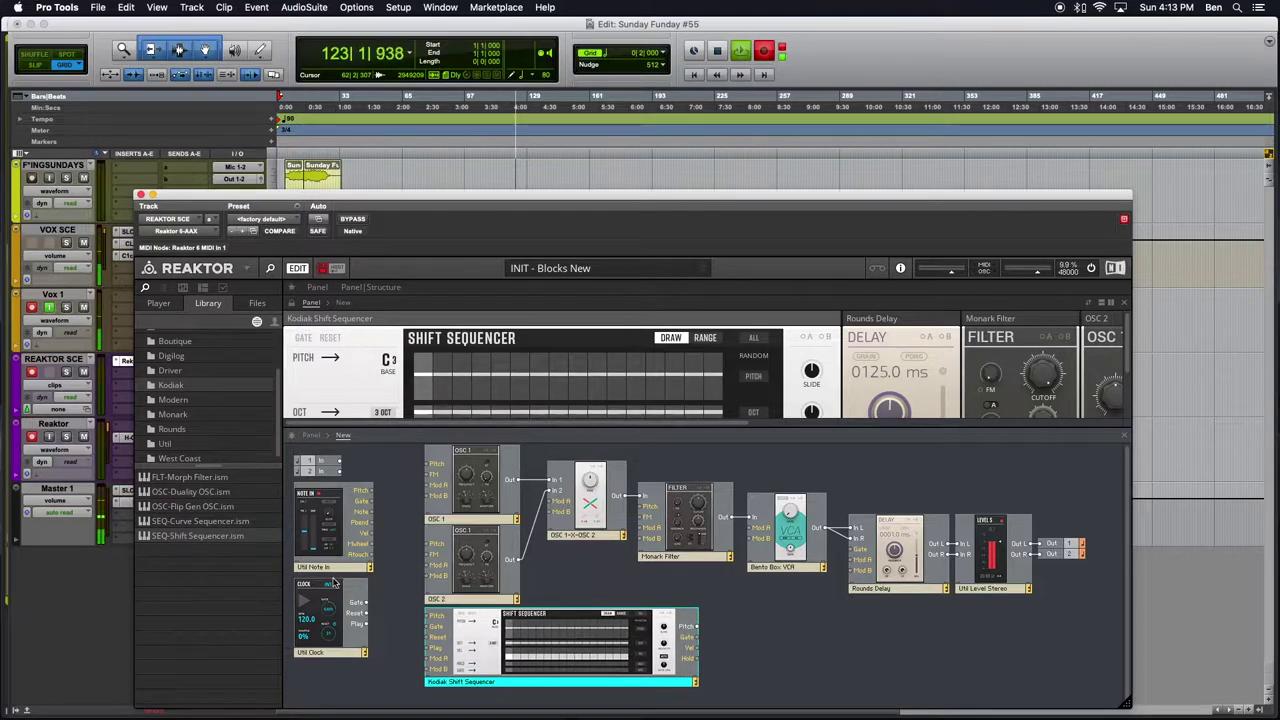
pyautogui.moveTo(368, 603); pyautogui.dragTo(425, 628)
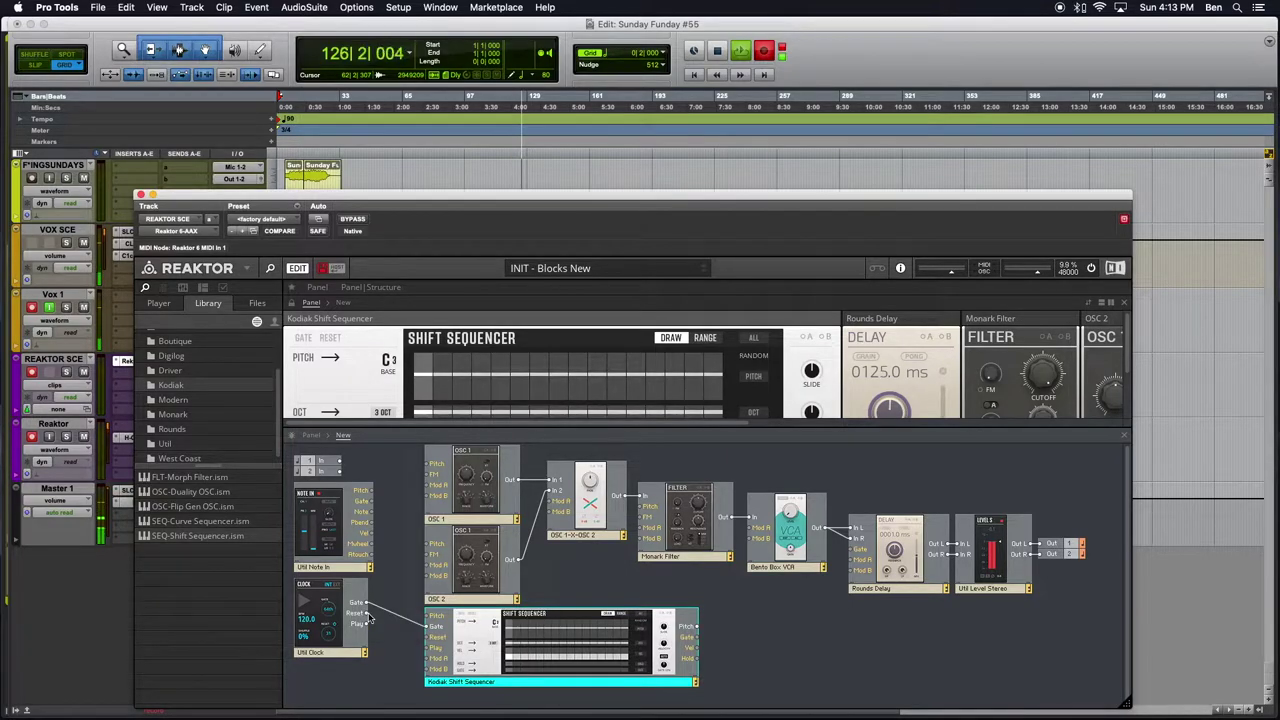
pyautogui.click(329, 553)
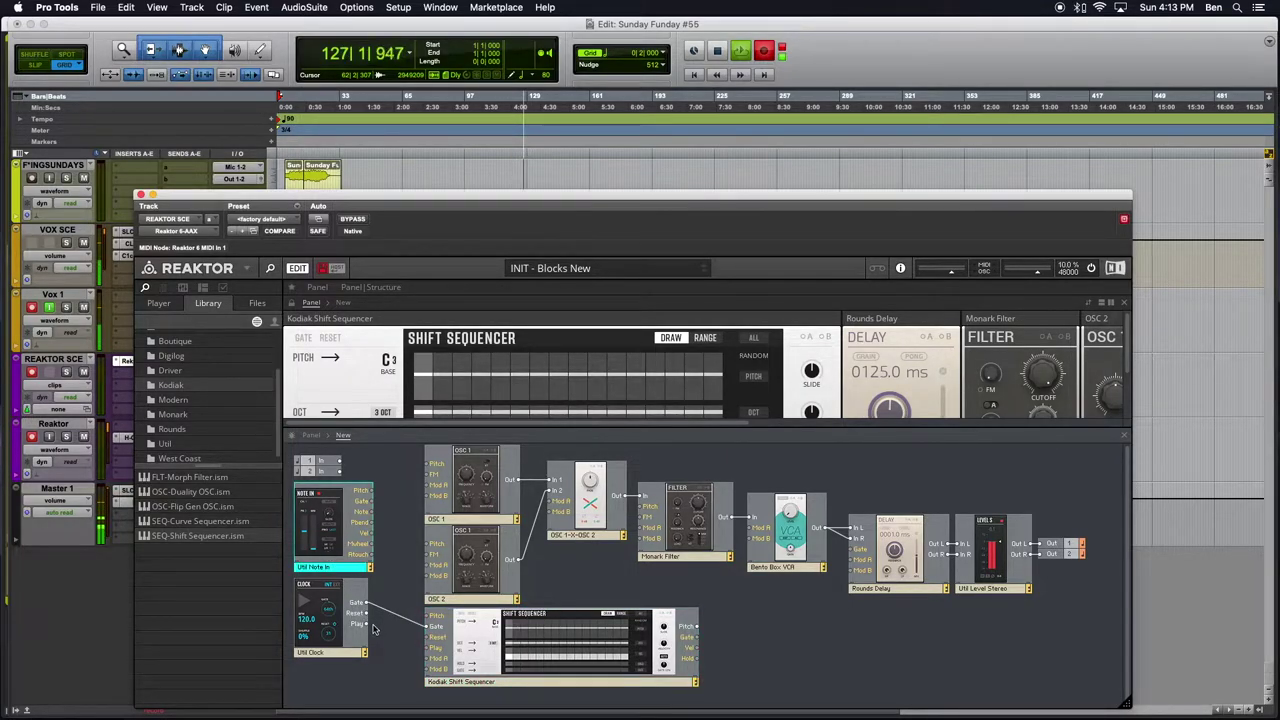
pyautogui.moveTo(367, 614); pyautogui.dragTo(430, 649)
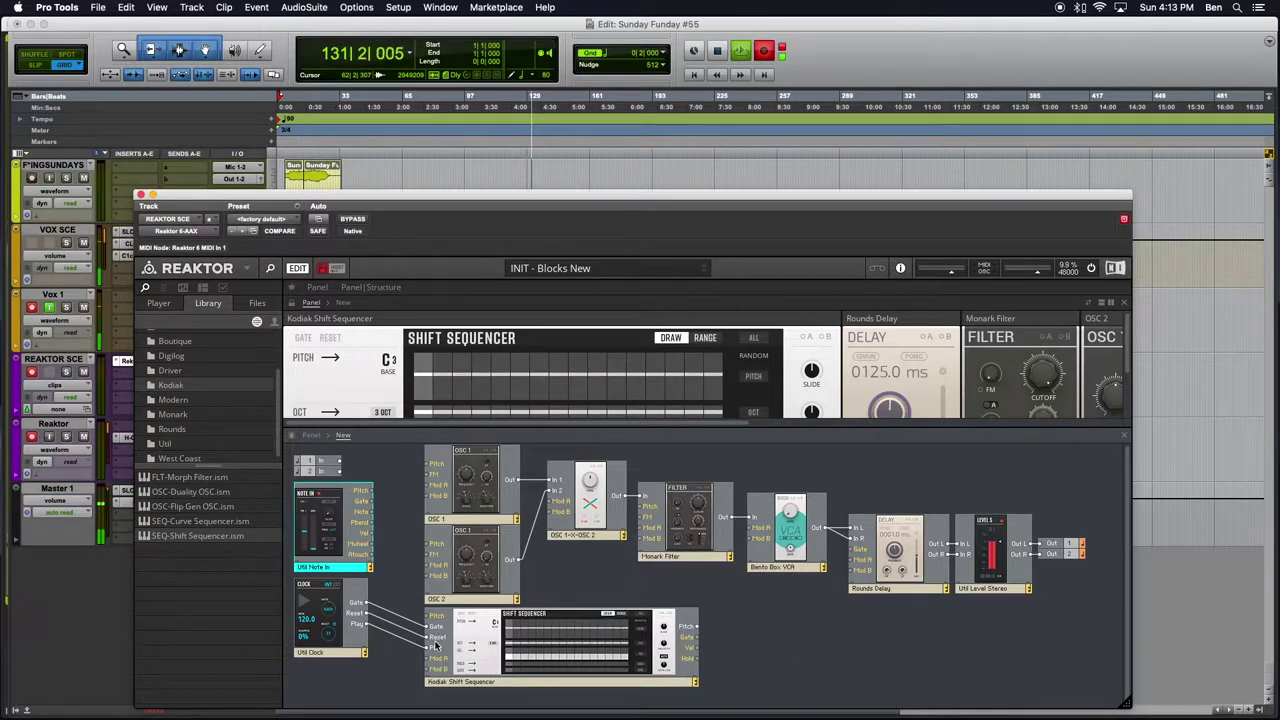
# Connect the Shift Sequencer's Pitch output to the Pitch inputs of both OSC 1 and OSC 2.
pyautogui.click(780, 645)
pyautogui.moveTo(698, 627); pyautogui.dragTo(428, 465)
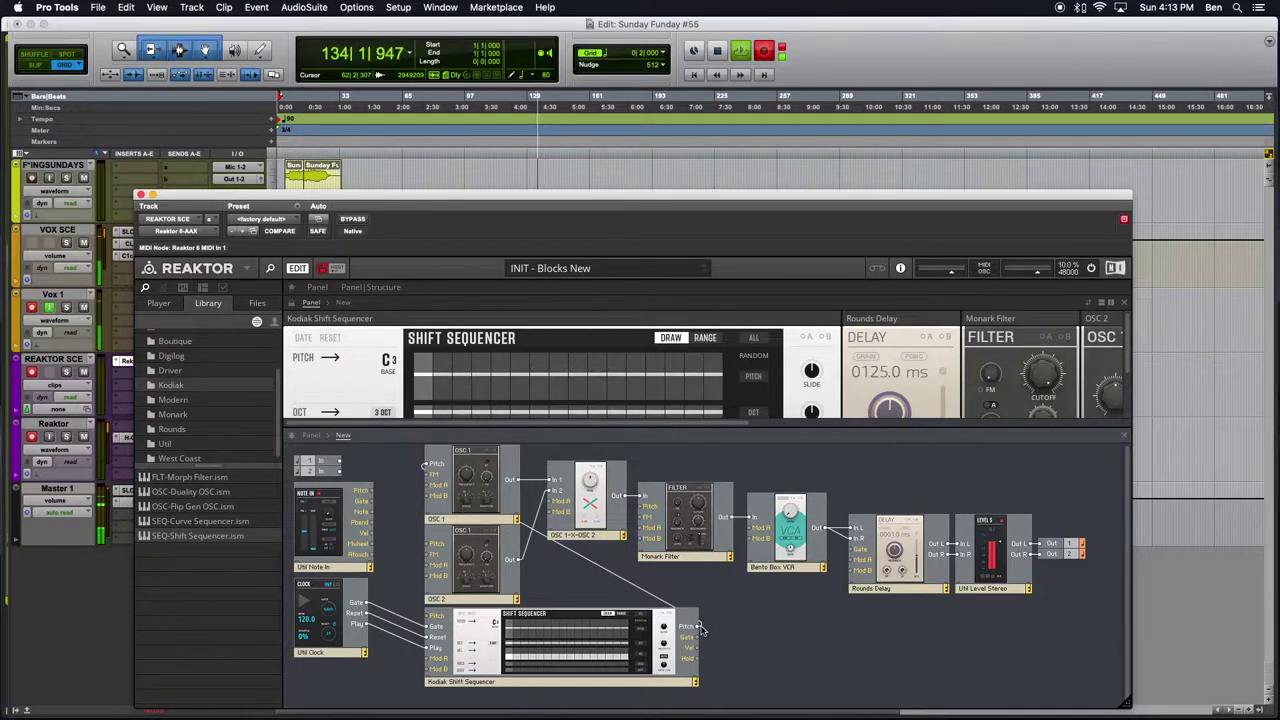
pyautogui.moveTo(698, 627); pyautogui.dragTo(423, 549)
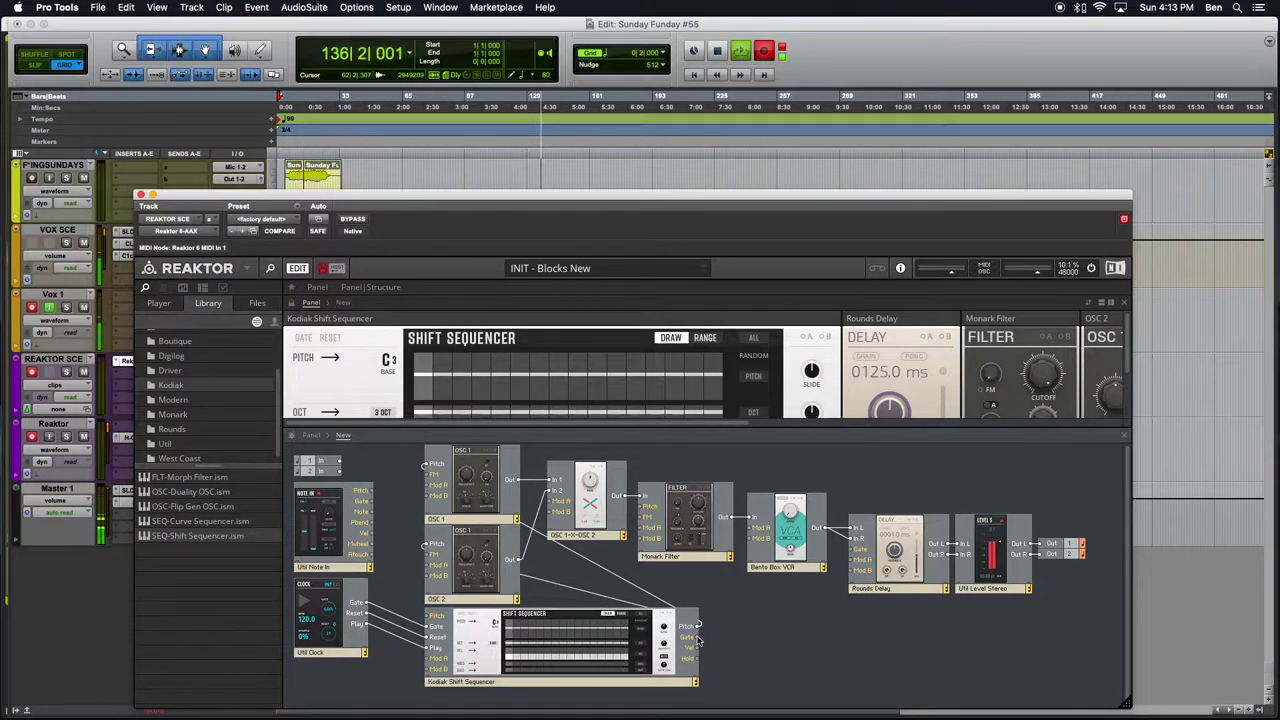
# Connect the Shift Sequencer's Gate output to the Bento Box VCA's Mod A input and set up A modulation of the VCA's Level.
pyautogui.moveTo(698, 636); pyautogui.dragTo(762, 528)
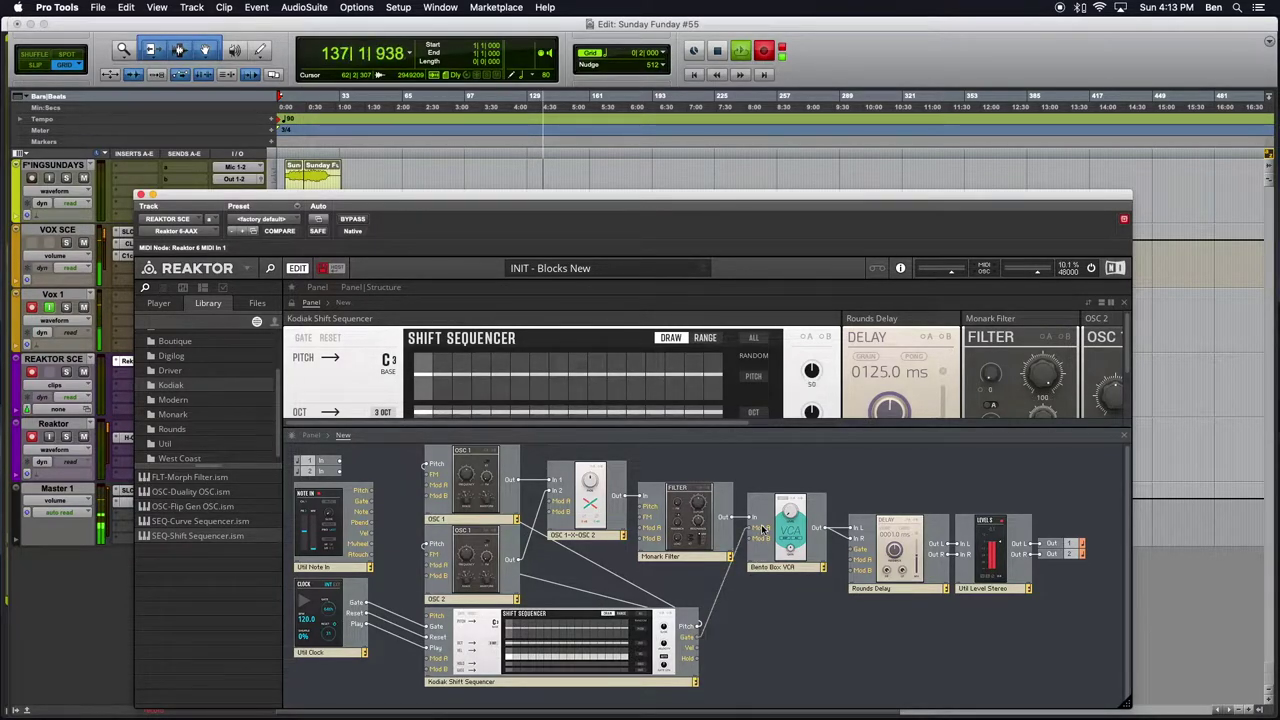
pyautogui.hscroll(10, 822, 416)
pyautogui.moveTo(760, 357); pyautogui.dragTo(766, 308)
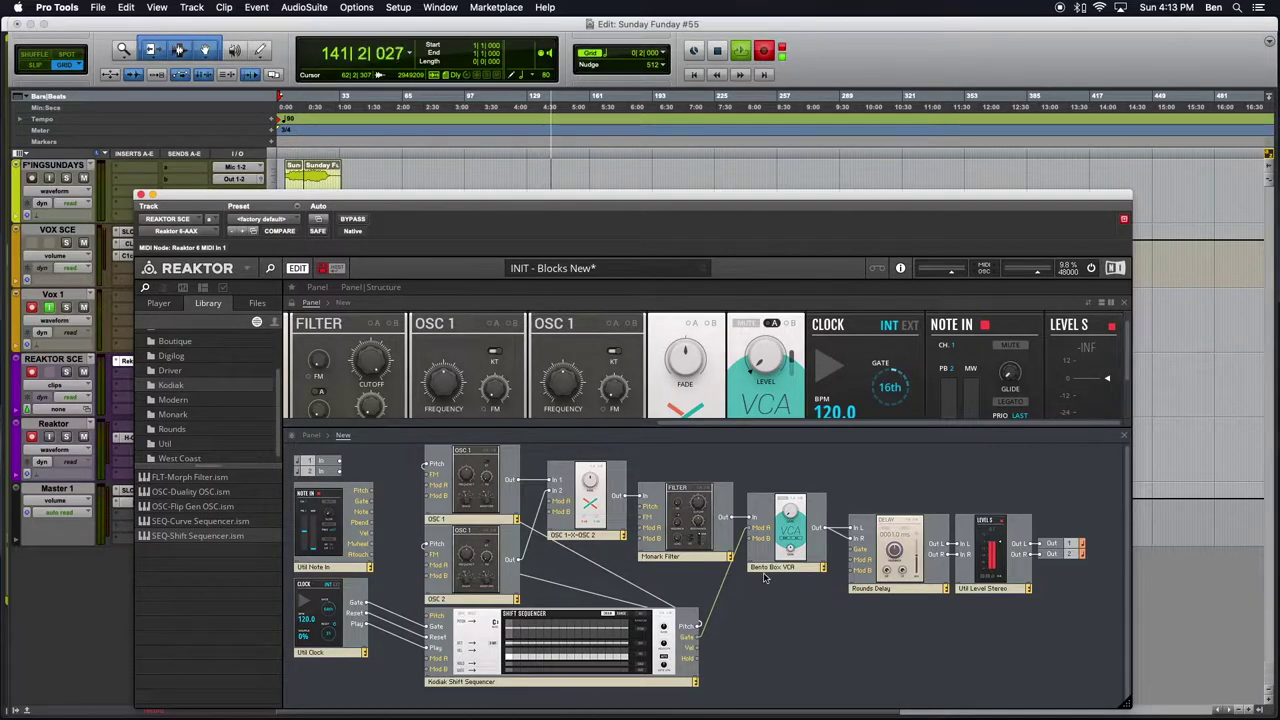
# Replace the sequencer-to-VCA wire with a Monark ADS ENV below the VCA, wiring sequencer Gate to the envelope's Gate and envelope Out to VCA Mod A.
pyautogui.click(716, 594)
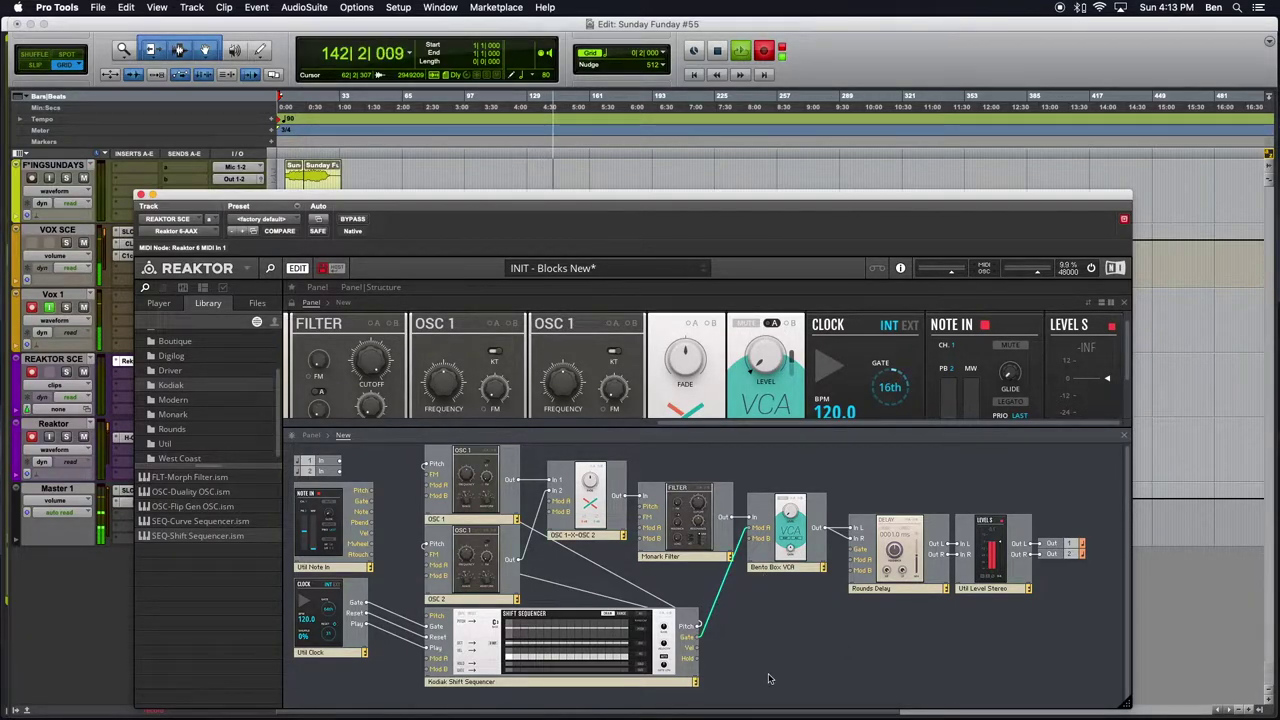
pyautogui.press('Delete')
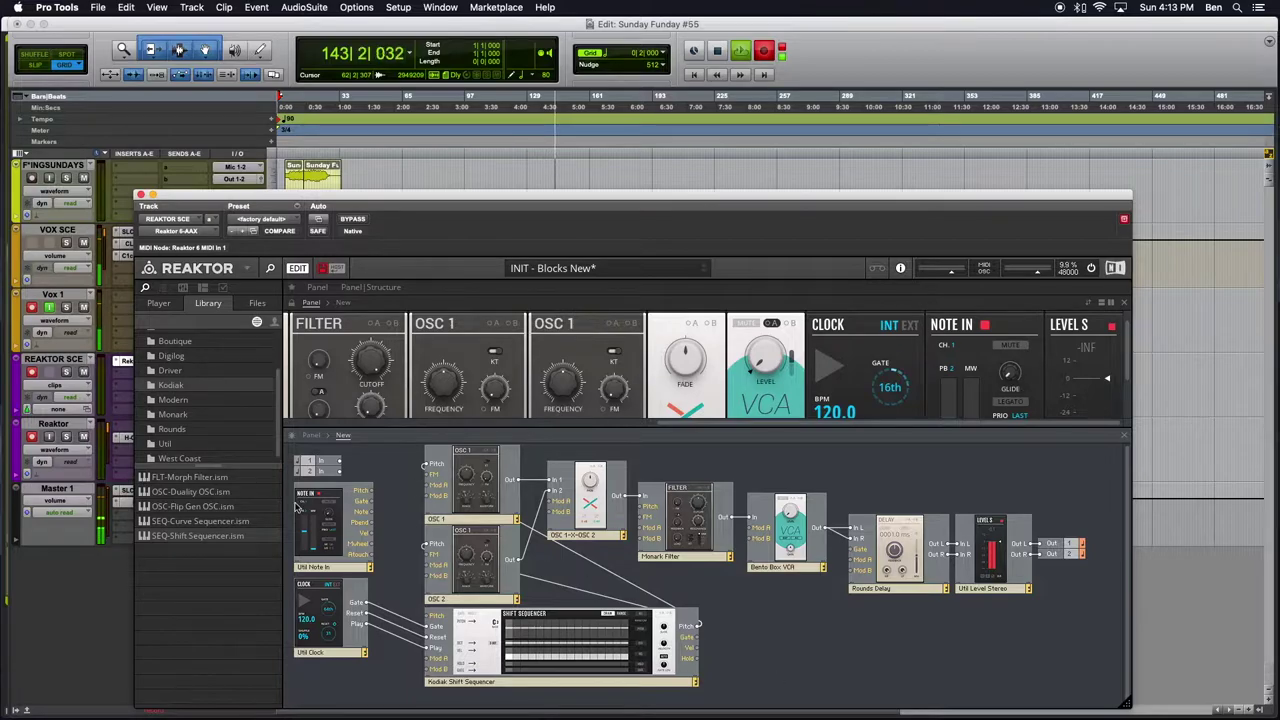
pyautogui.click(195, 414)
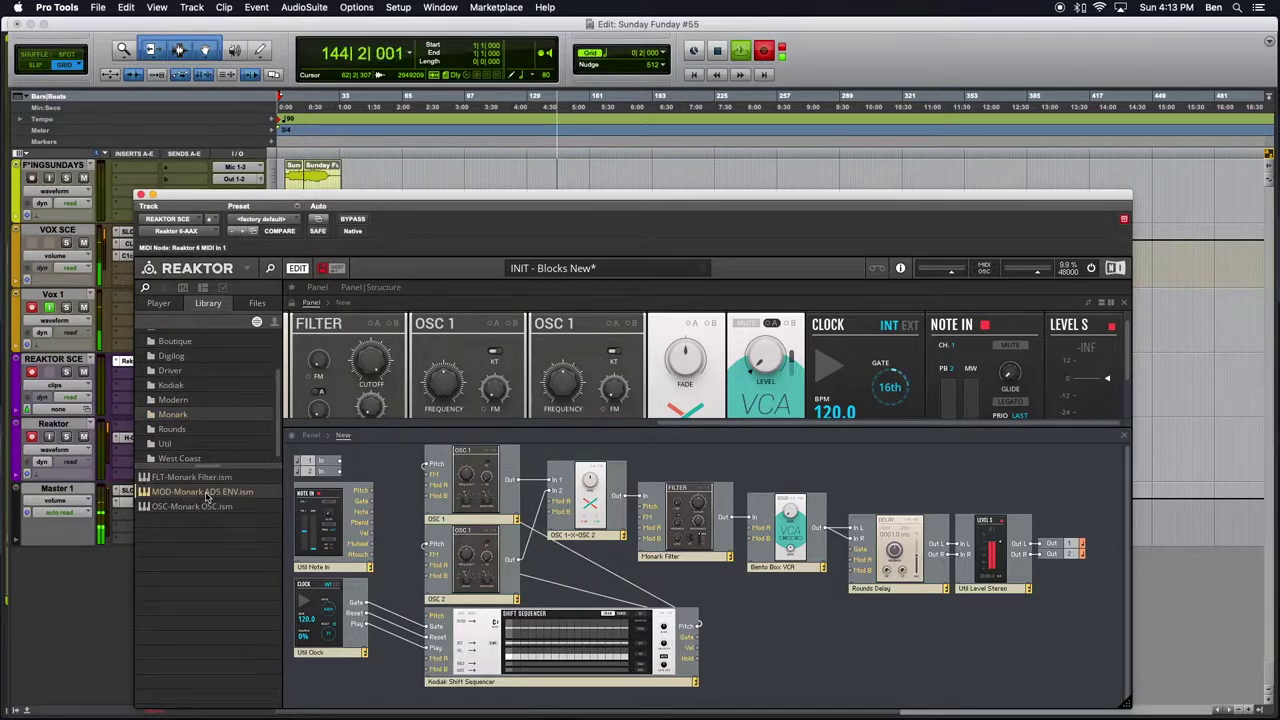
pyautogui.moveTo(174, 496); pyautogui.dragTo(762, 596)
pyautogui.moveTo(805, 642); pyautogui.dragTo(762, 528)
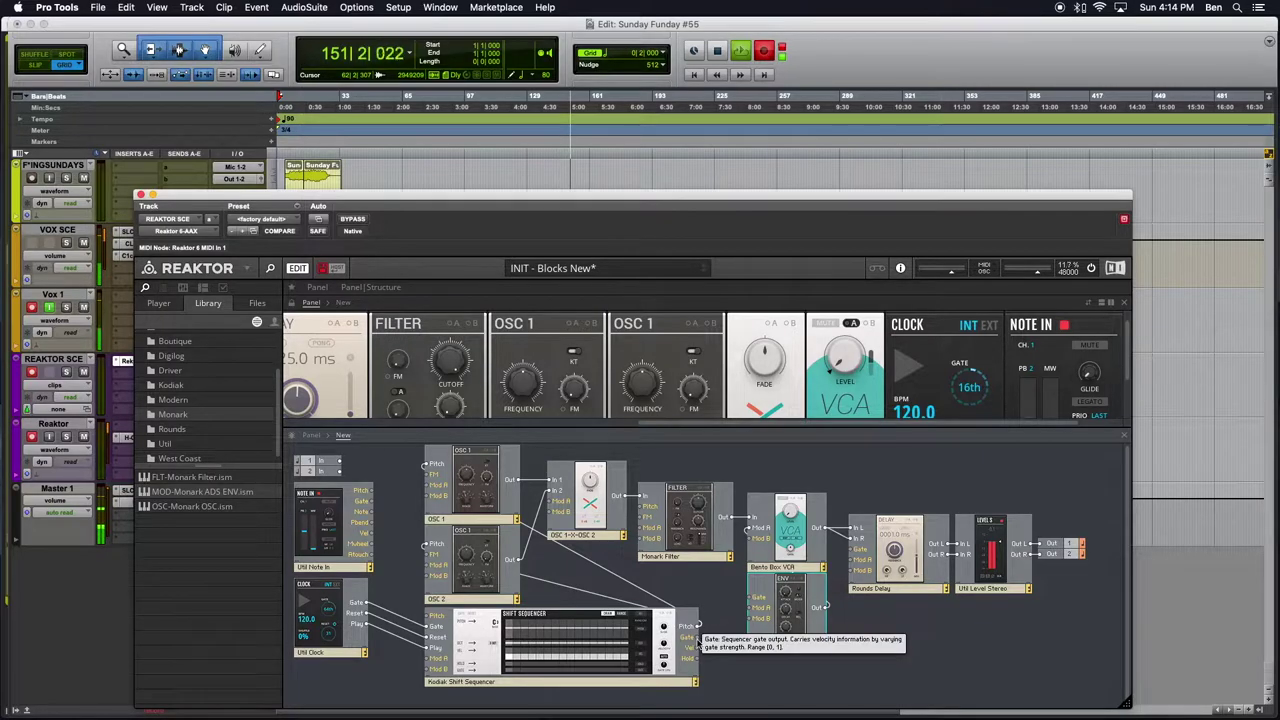
pyautogui.moveTo(697, 638); pyautogui.dragTo(753, 598)
pyautogui.click(790, 627)
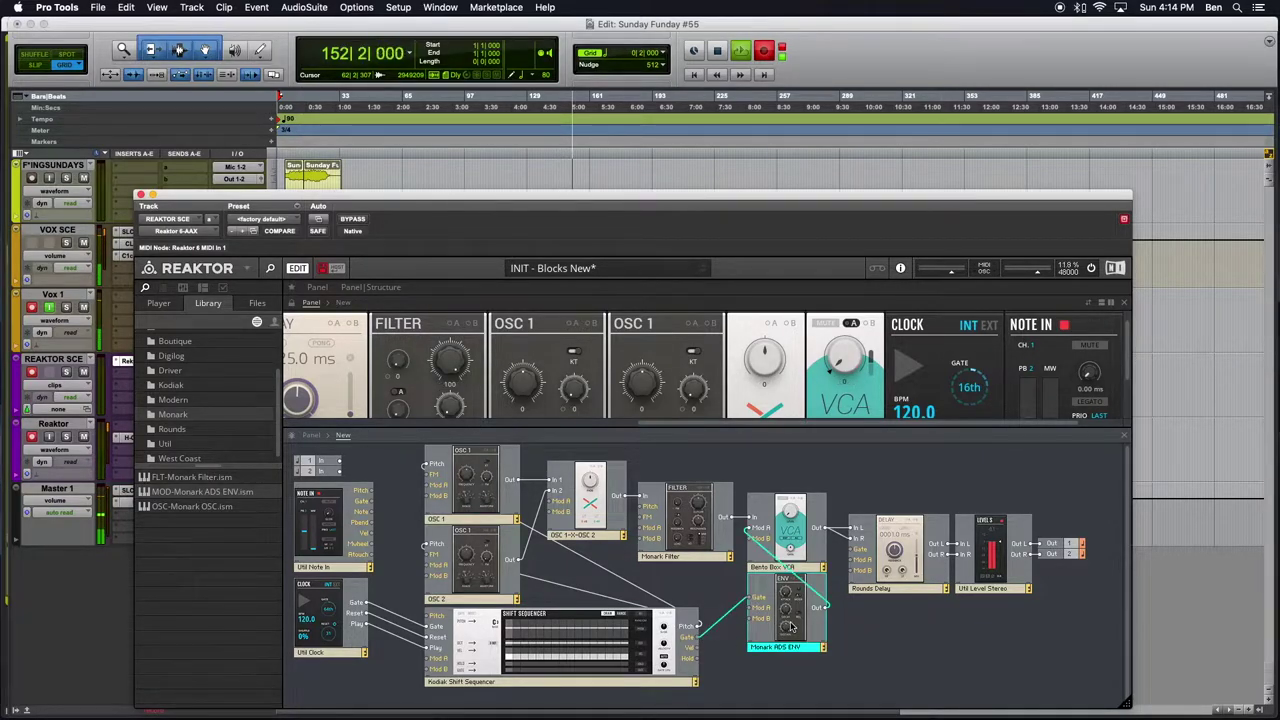
pyautogui.click(890, 656)
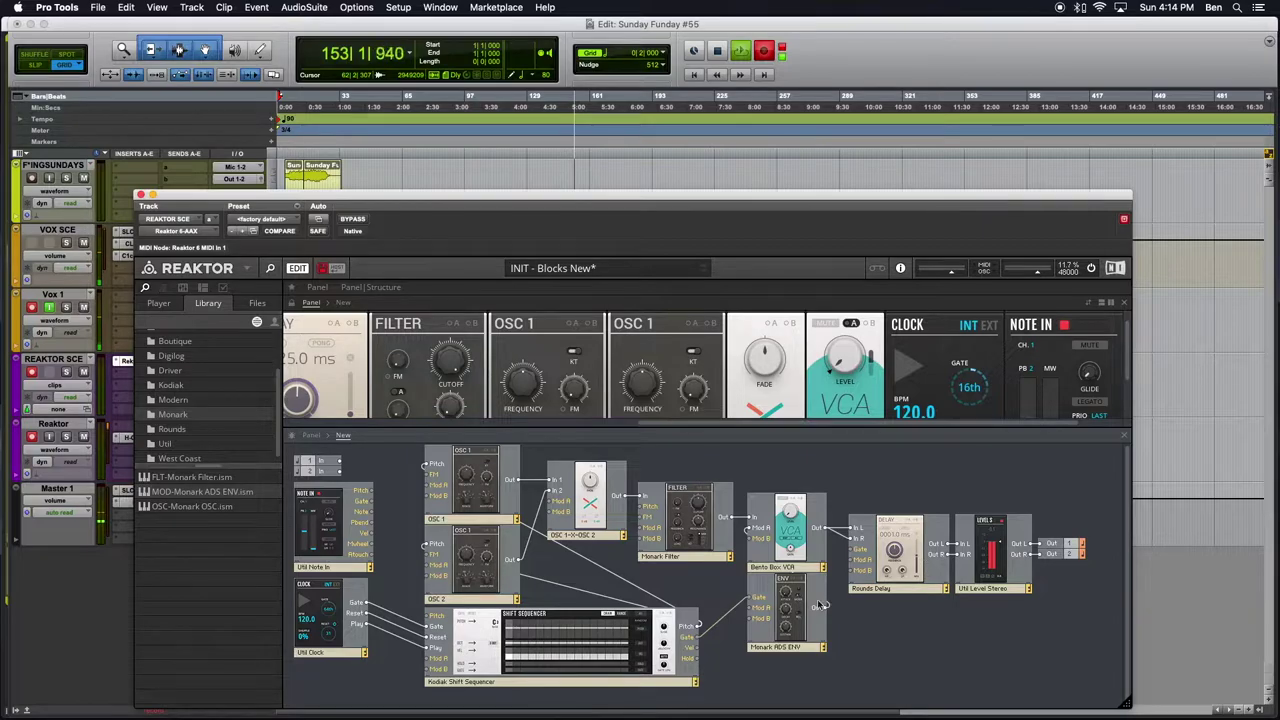
pyautogui.click(800, 545)
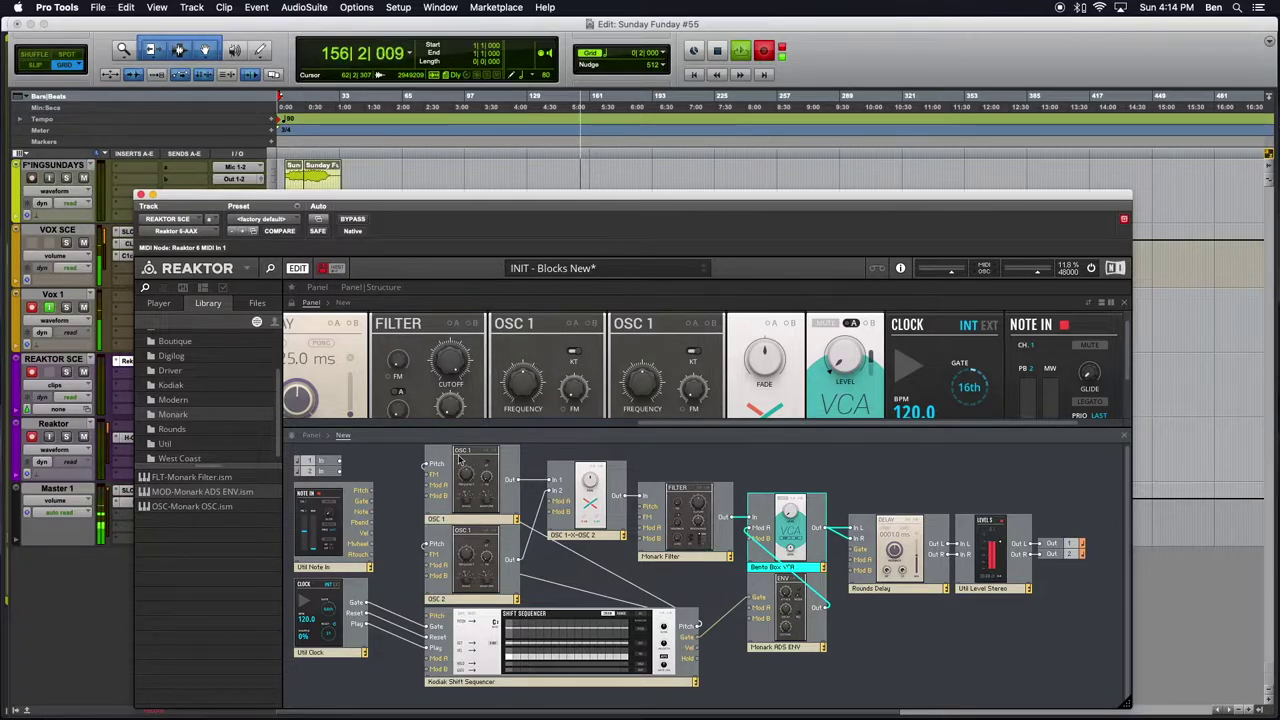
pyautogui.click(394, 520)
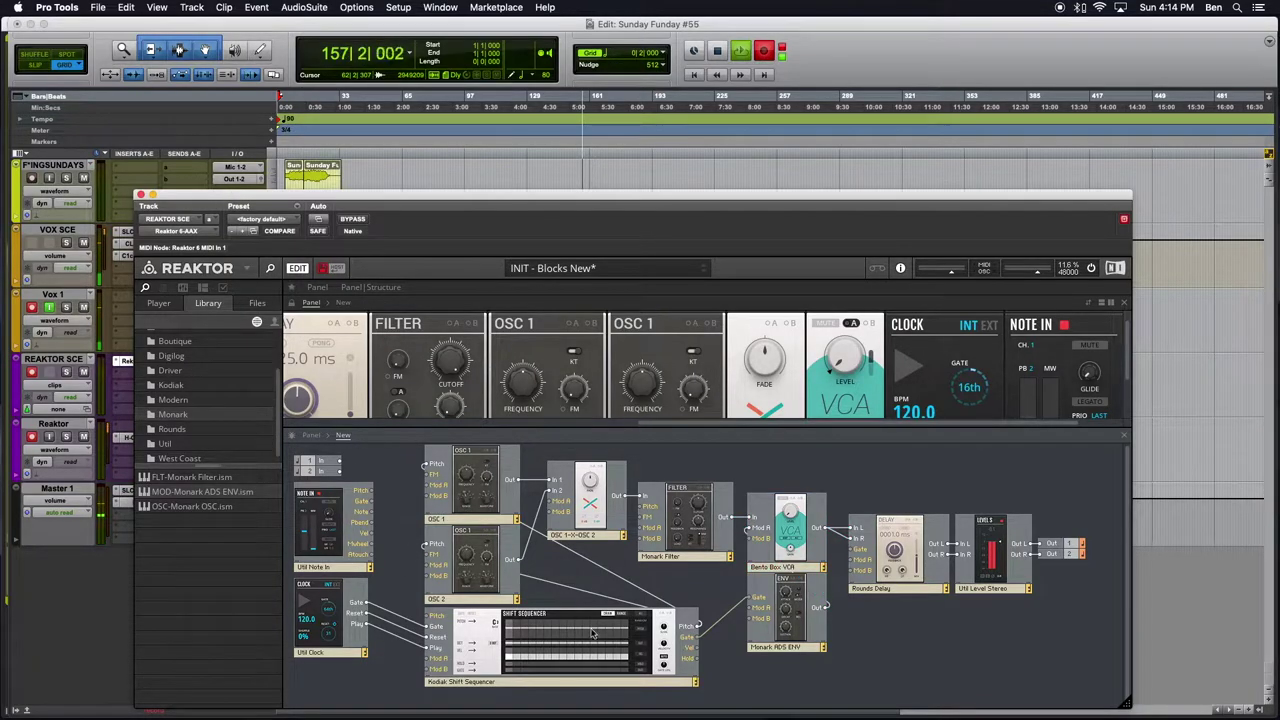
pyautogui.moveTo(566, 663)
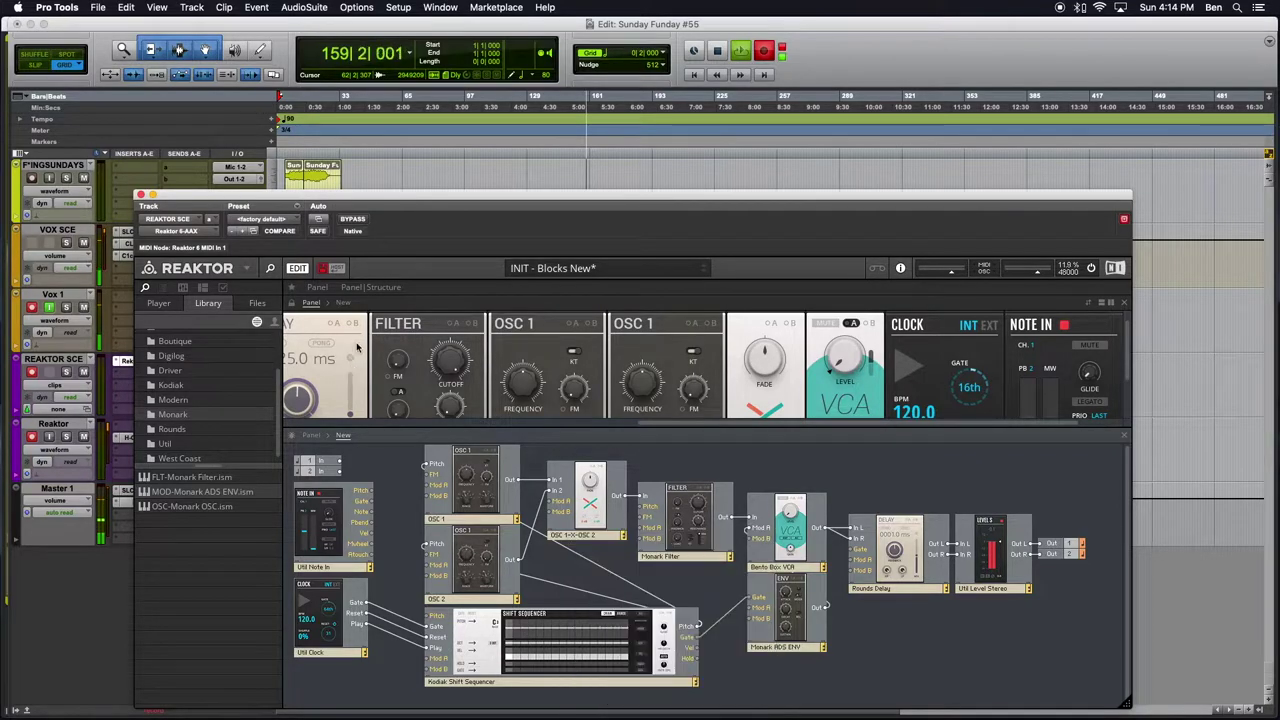
# Show the panel view alone and place the Kodiak Shift Sequencer in a second row below the other blocks.
pyautogui.click(316, 287)
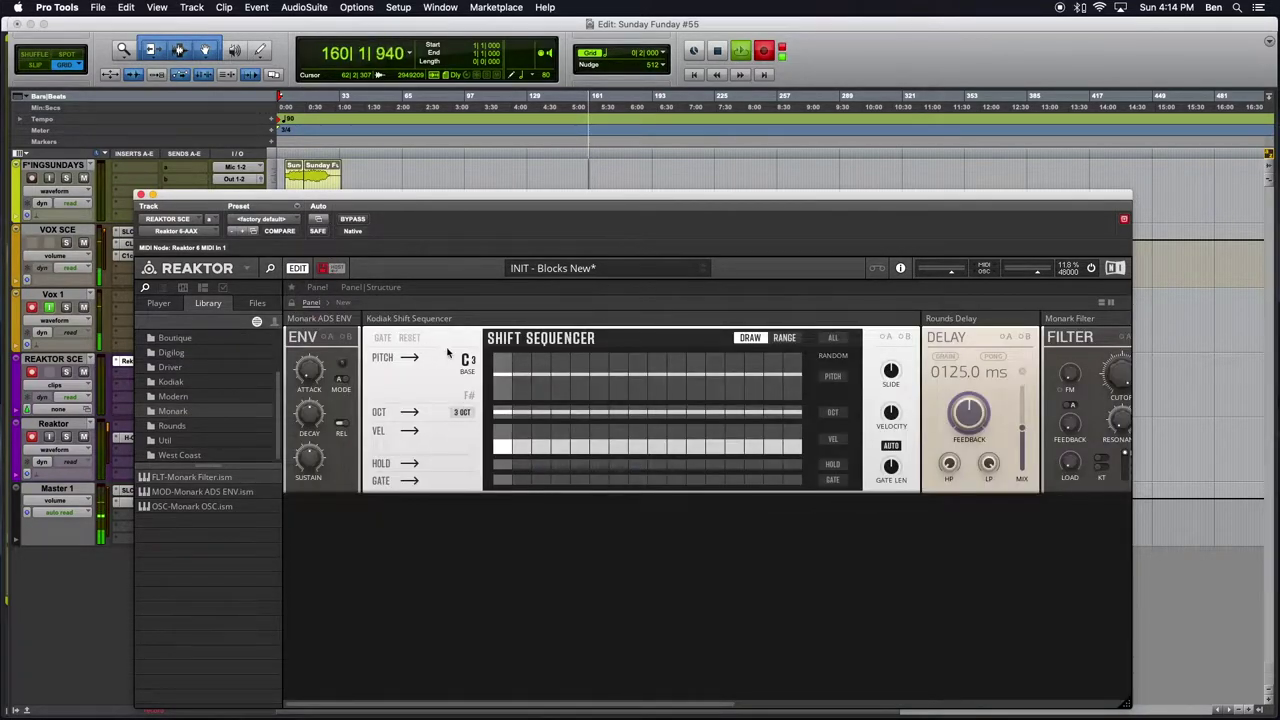
pyautogui.moveTo(456, 320); pyautogui.dragTo(387, 512)
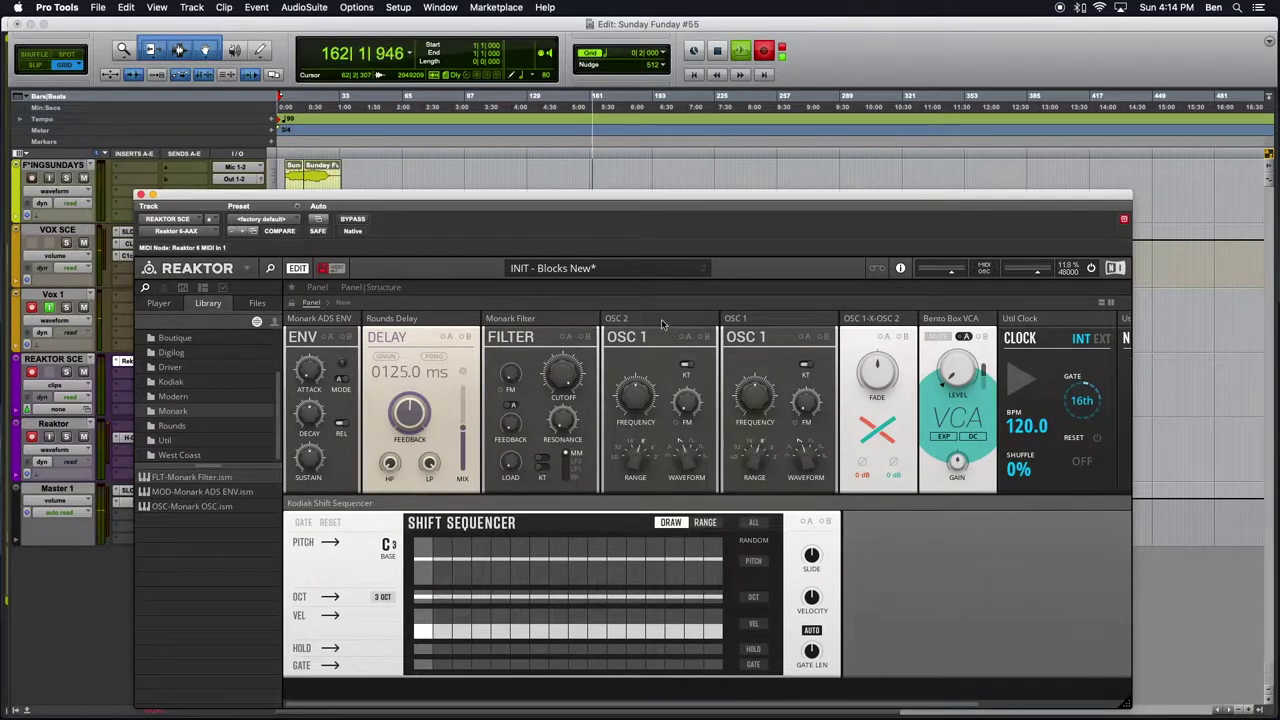
pyautogui.moveTo(705, 201); pyautogui.dragTo(762, 63)
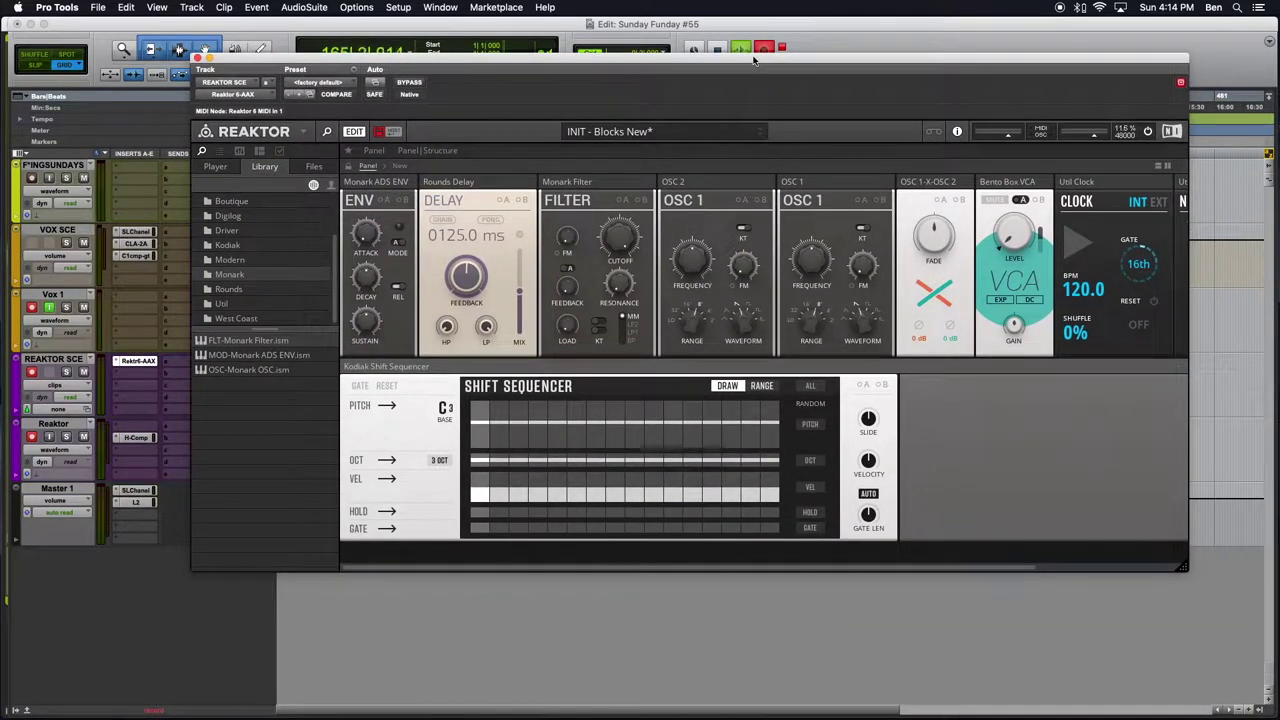
# Place the OSC 1 and OSC 2 panels side by side in a third row below the Shift Sequencer, enlarging the plug-in window to fit.
pyautogui.moveTo(813, 188); pyautogui.dragTo(375, 553)
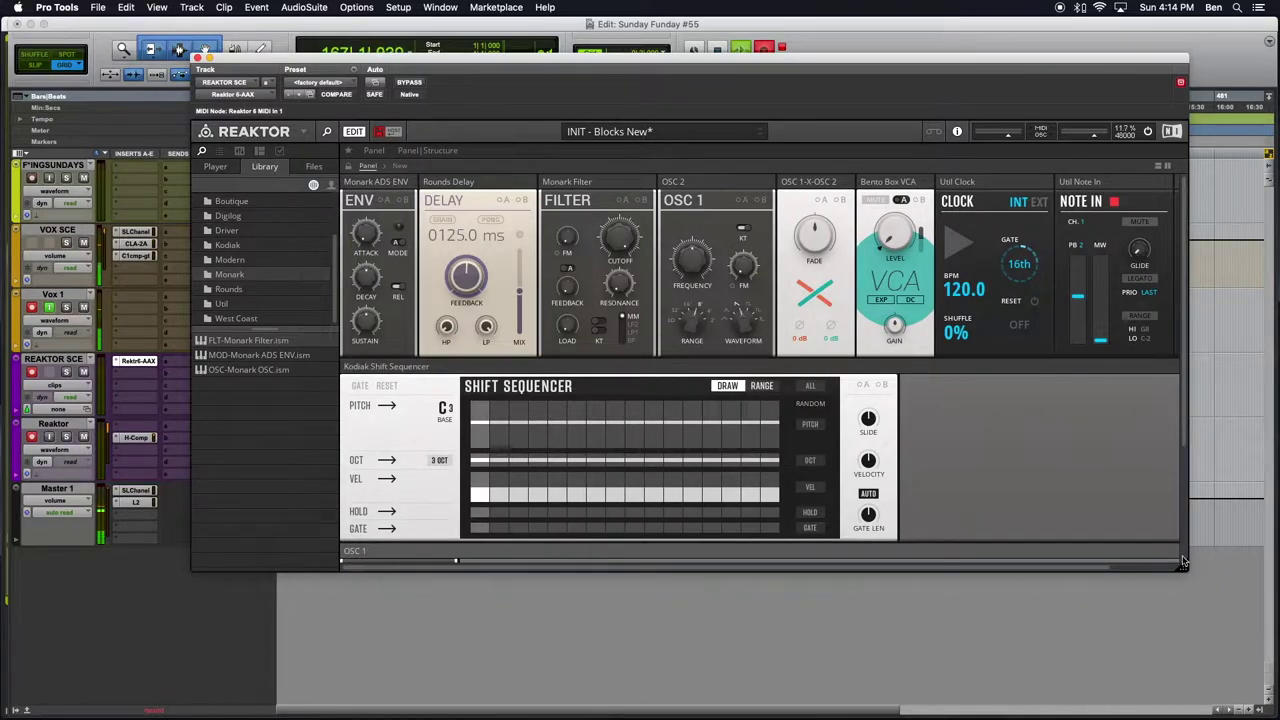
pyautogui.moveTo(1184, 566); pyautogui.dragTo(1171, 718)
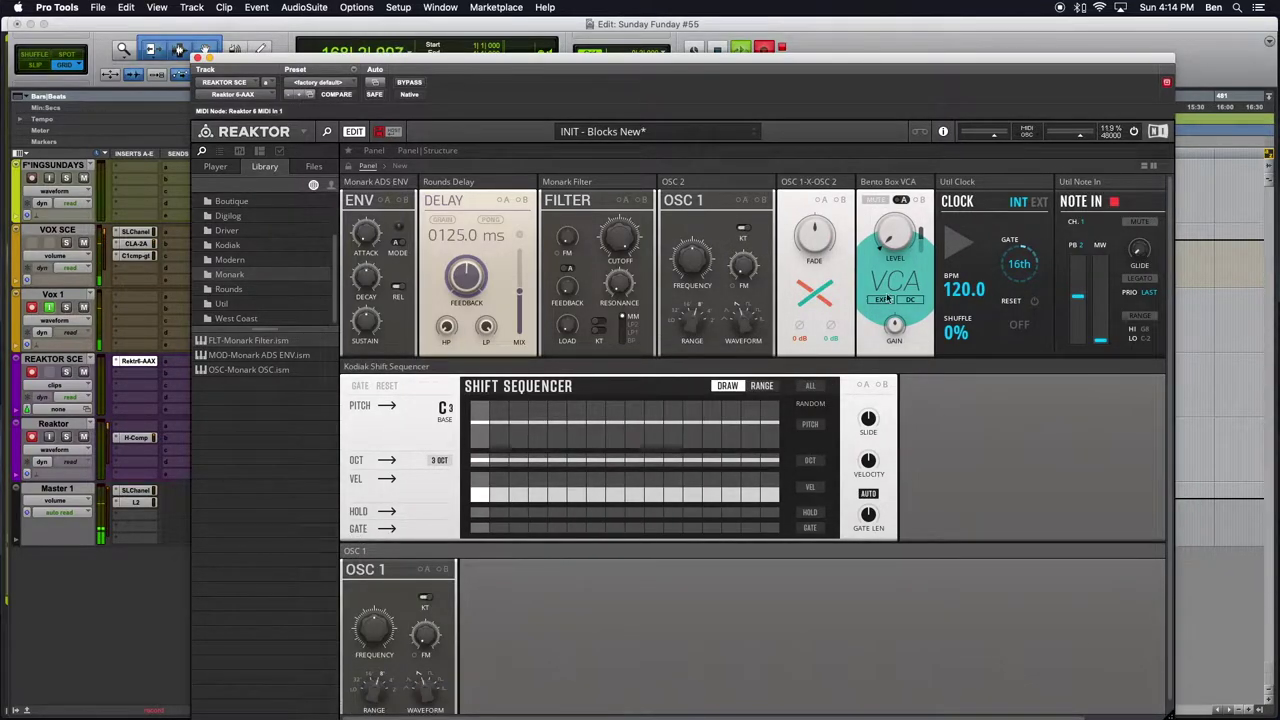
pyautogui.moveTo(706, 186); pyautogui.dragTo(356, 551)
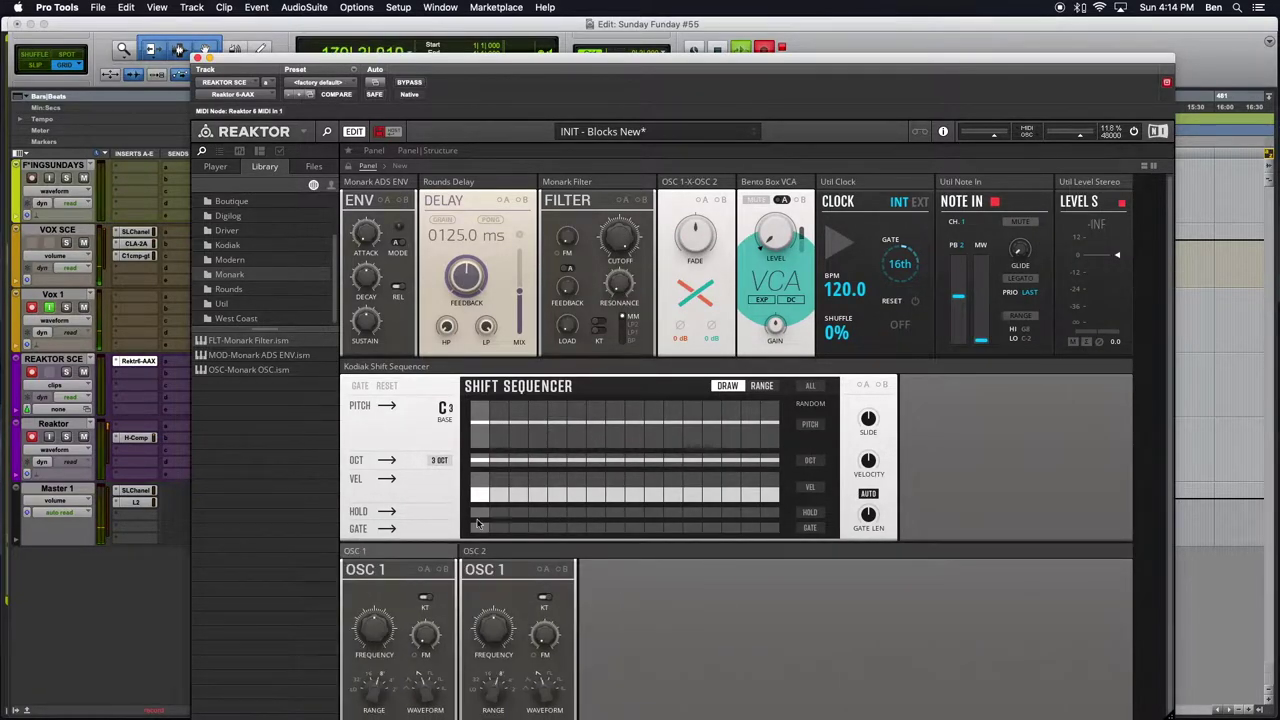
# Line up the OSC 1-X-OSC 2 crossfader, Monark Filter and Rounds Delay panels after OSC 2 in the third row.
pyautogui.moveTo(697, 188); pyautogui.dragTo(607, 385)
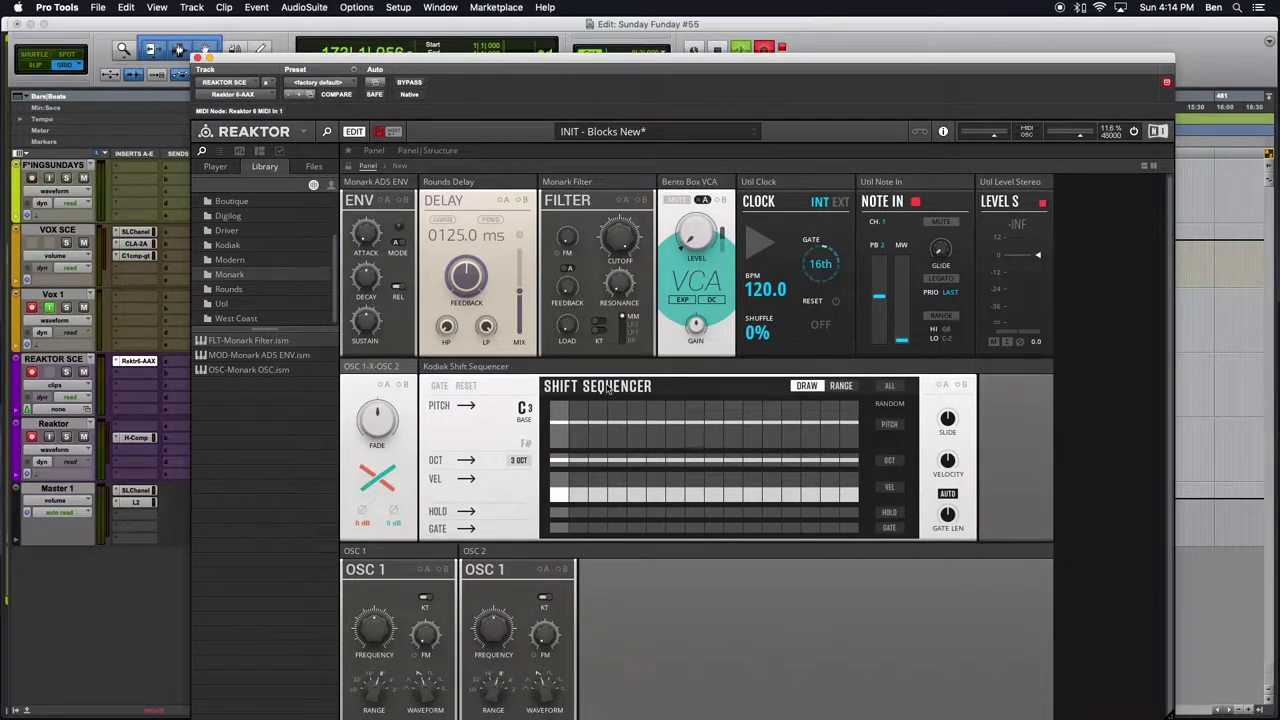
pyautogui.moveTo(363, 370); pyautogui.dragTo(487, 563)
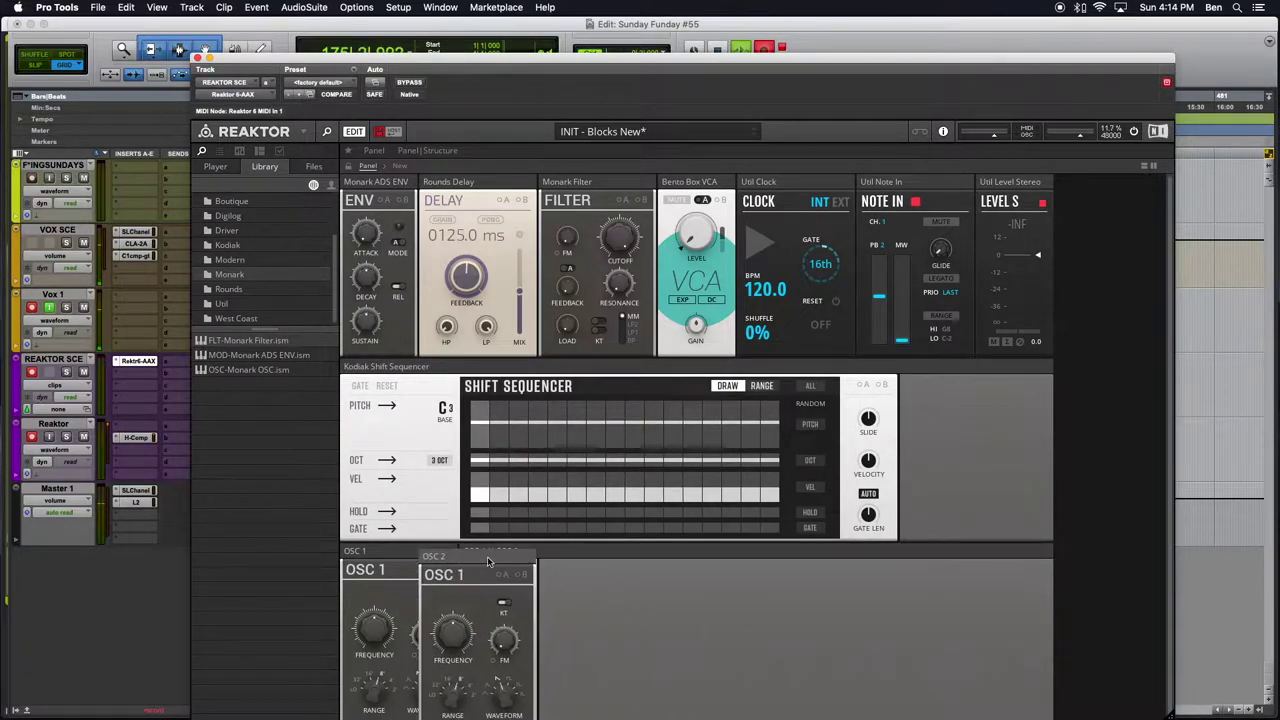
pyautogui.moveTo(585, 184); pyautogui.dragTo(617, 558)
pyautogui.click(830, 586)
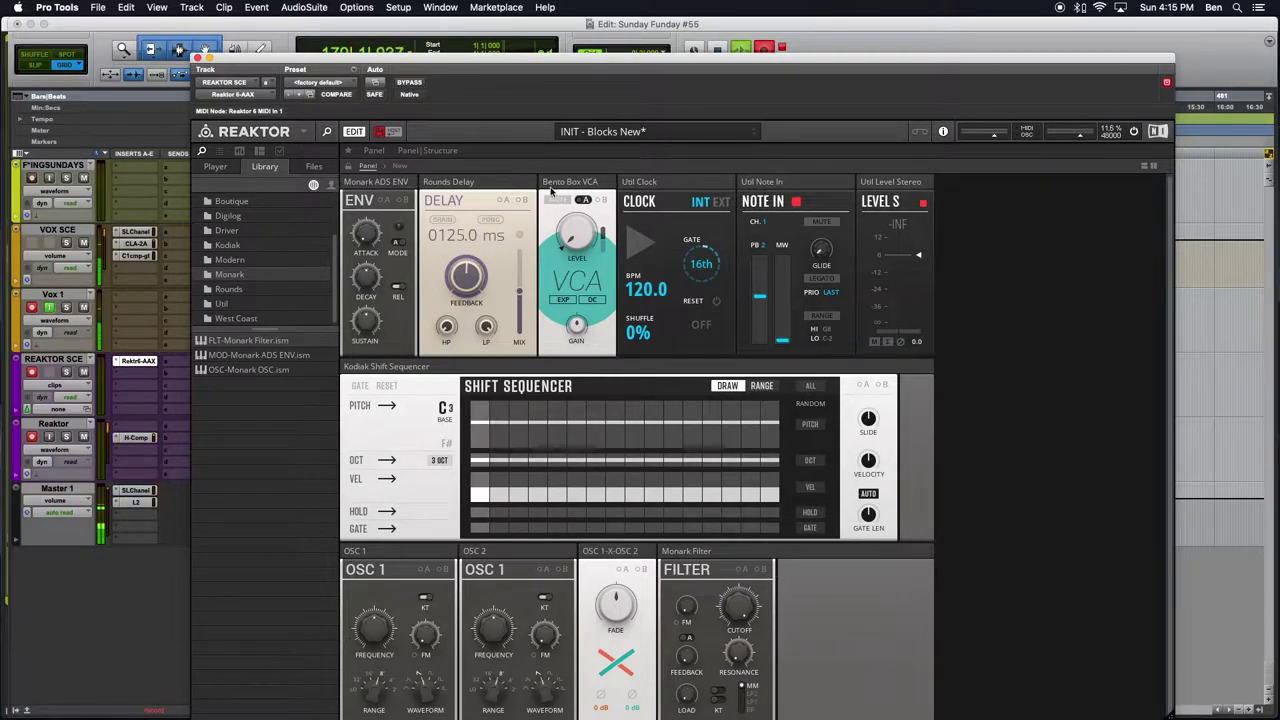
pyautogui.moveTo(492, 187)
pyautogui.moveTo(492, 187); pyautogui.dragTo(858, 560)
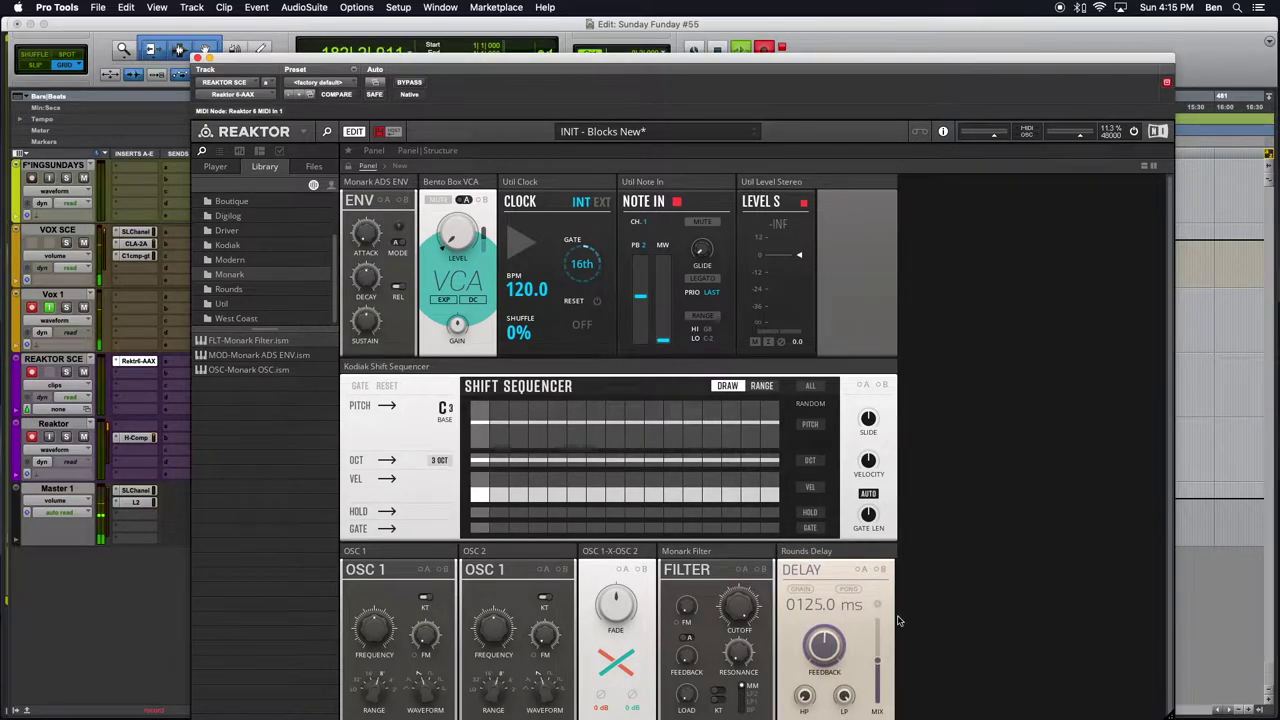
# Switch the Rounds Delay's time to external sync at 01/16 th.
pyautogui.scroll(-1, 805, 645)
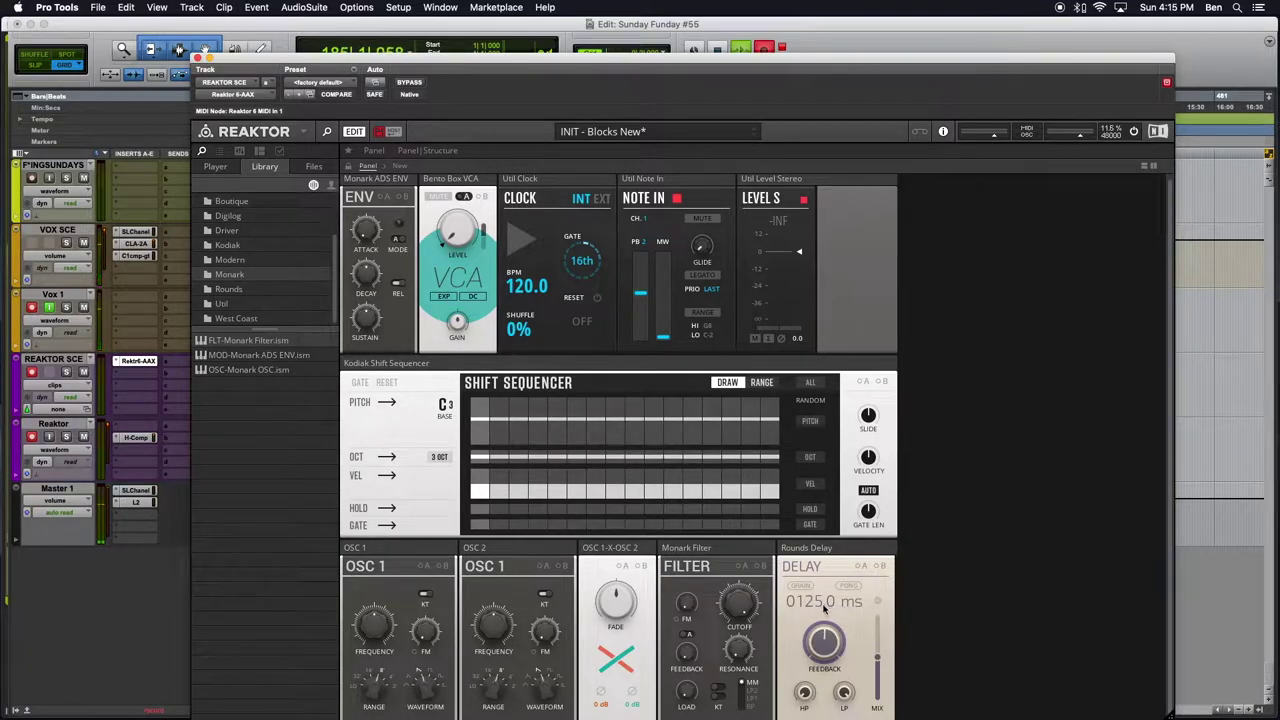
pyautogui.moveTo(824, 636); pyautogui.dragTo(820, 610)
pyautogui.click(857, 604)
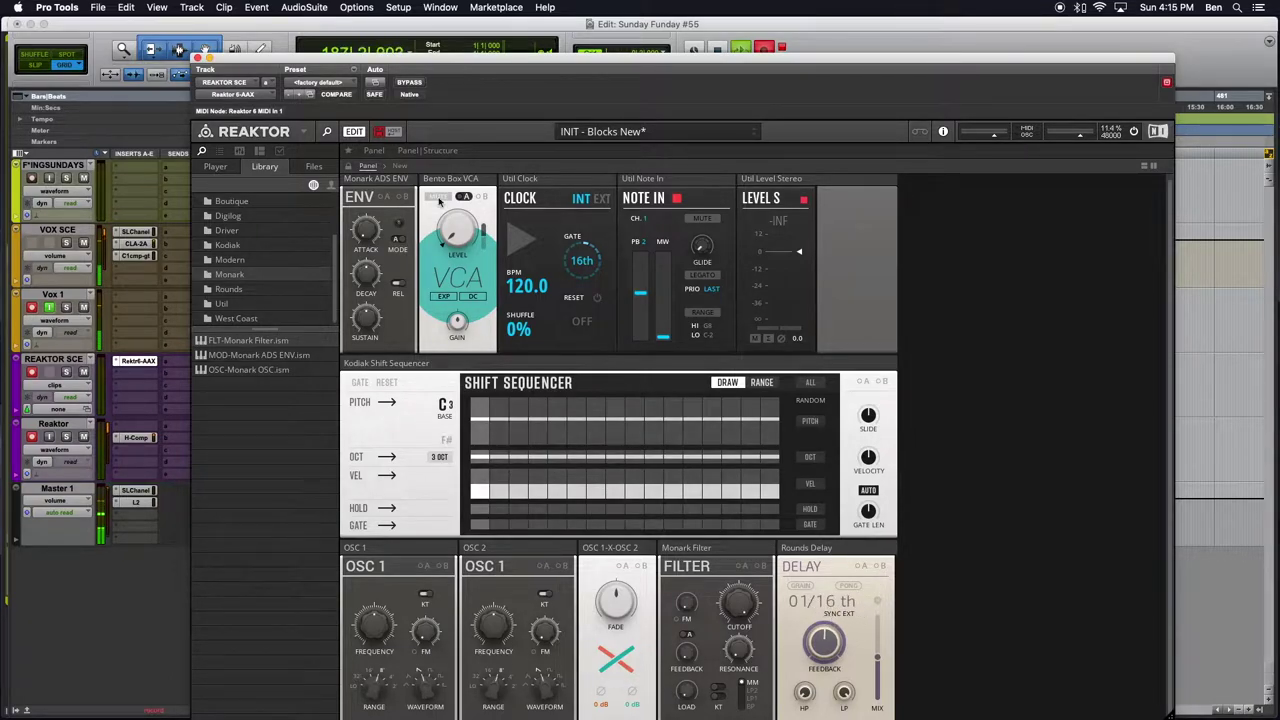
# Wire the Util Clock's Gate output to the Rounds Delay's Gate input in the structure, replacing a trial connection from the Shift Sequencer's Gate.
pyautogui.click(441, 150)
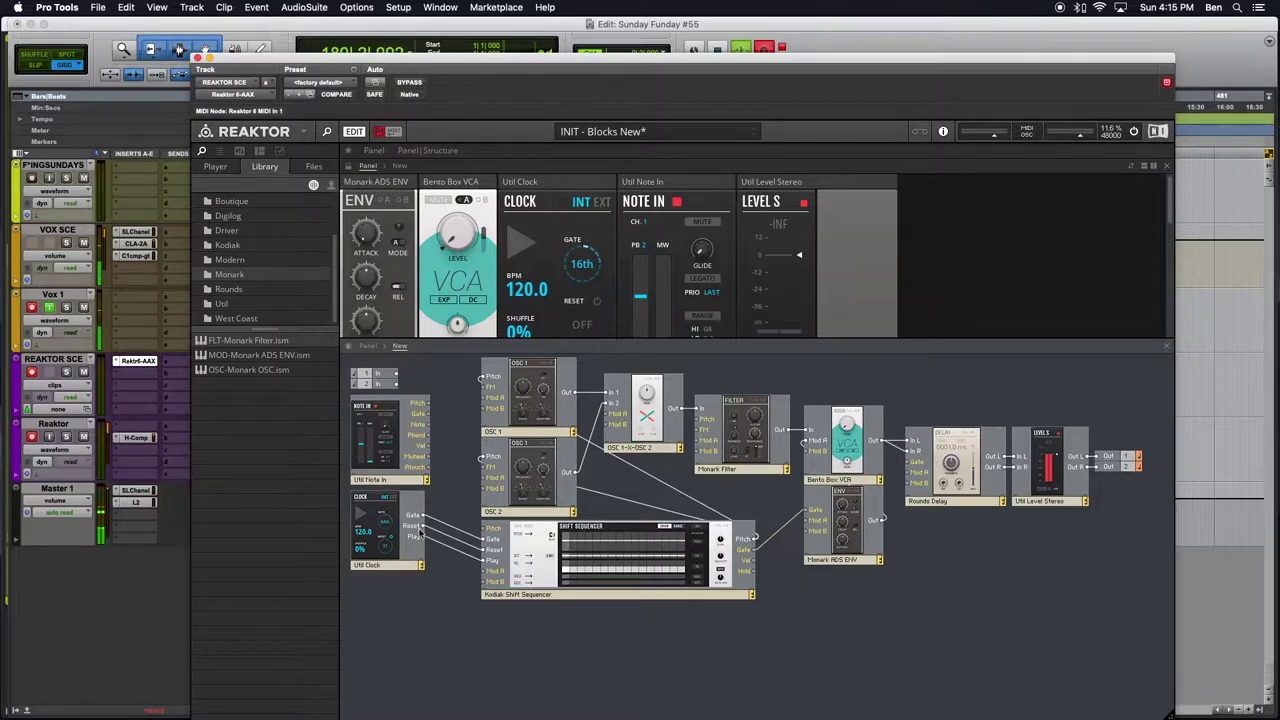
pyautogui.moveTo(754, 549); pyautogui.dragTo(908, 462)
pyautogui.click(650, 557)
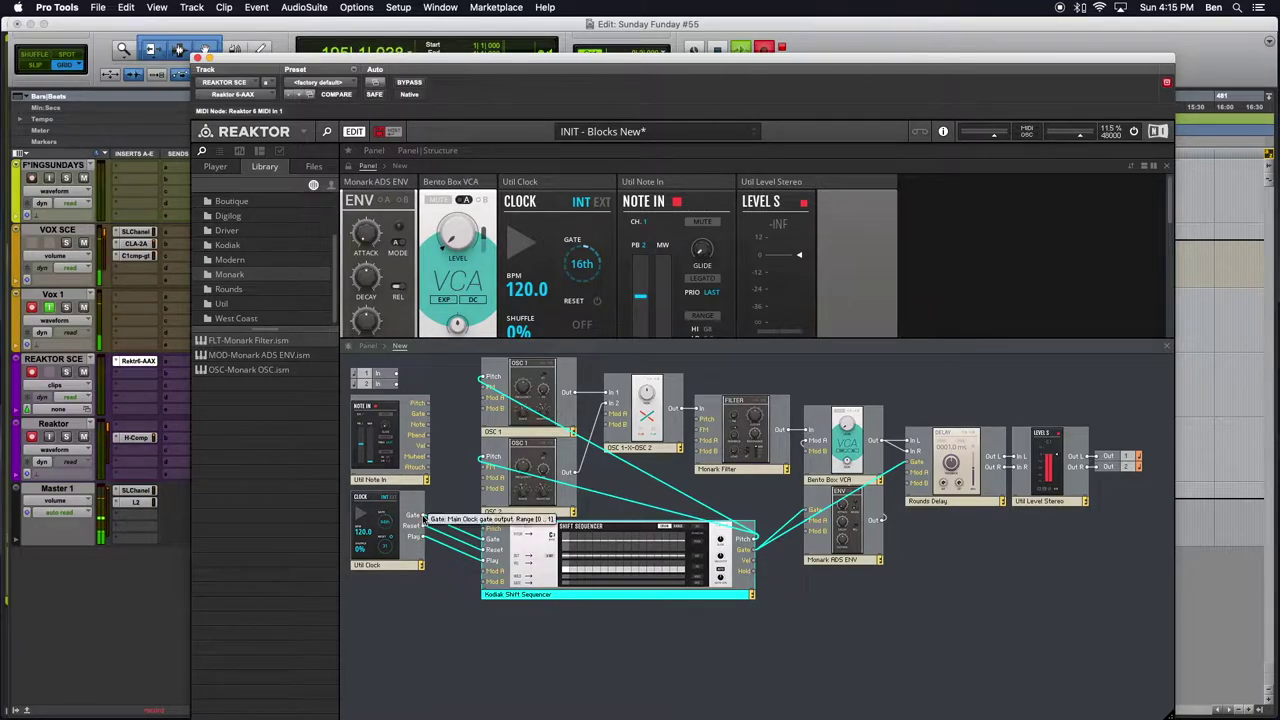
pyautogui.moveTo(424, 517); pyautogui.dragTo(910, 462)
pyautogui.click(943, 583)
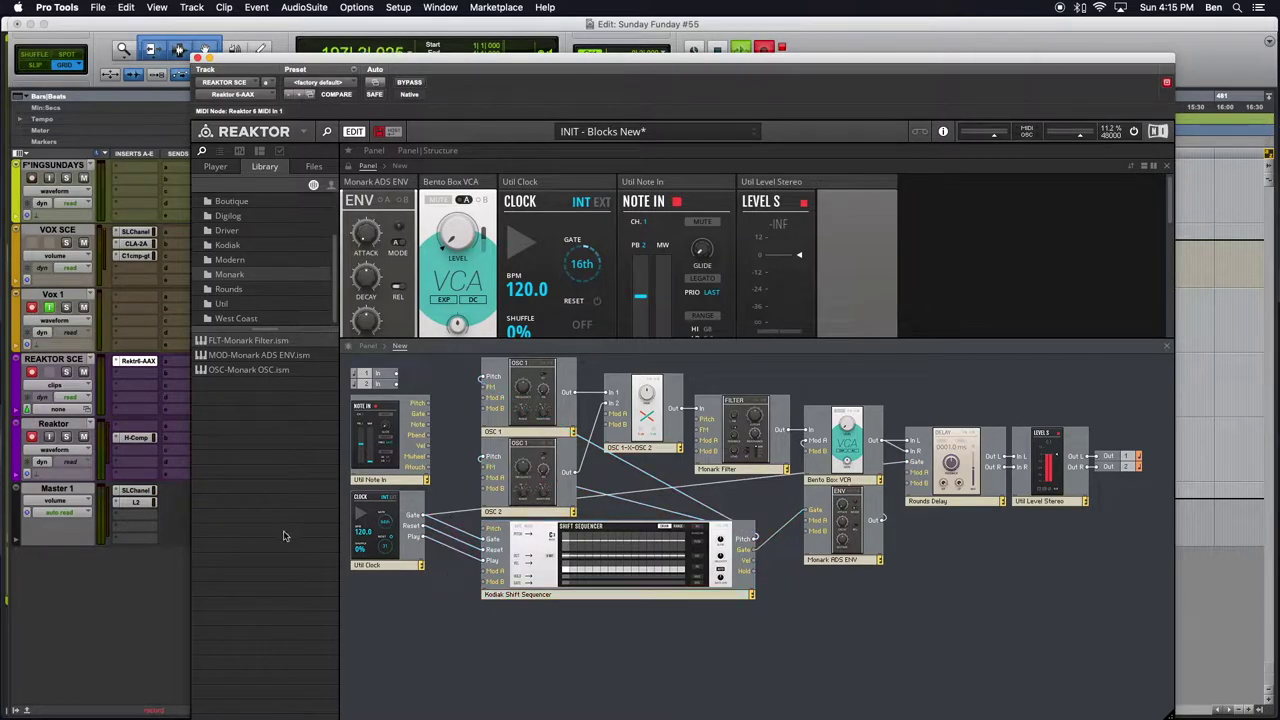
pyautogui.click(628, 556)
pyautogui.click(978, 485)
pyautogui.click(619, 595)
pyautogui.click(646, 628)
pyautogui.click(606, 580)
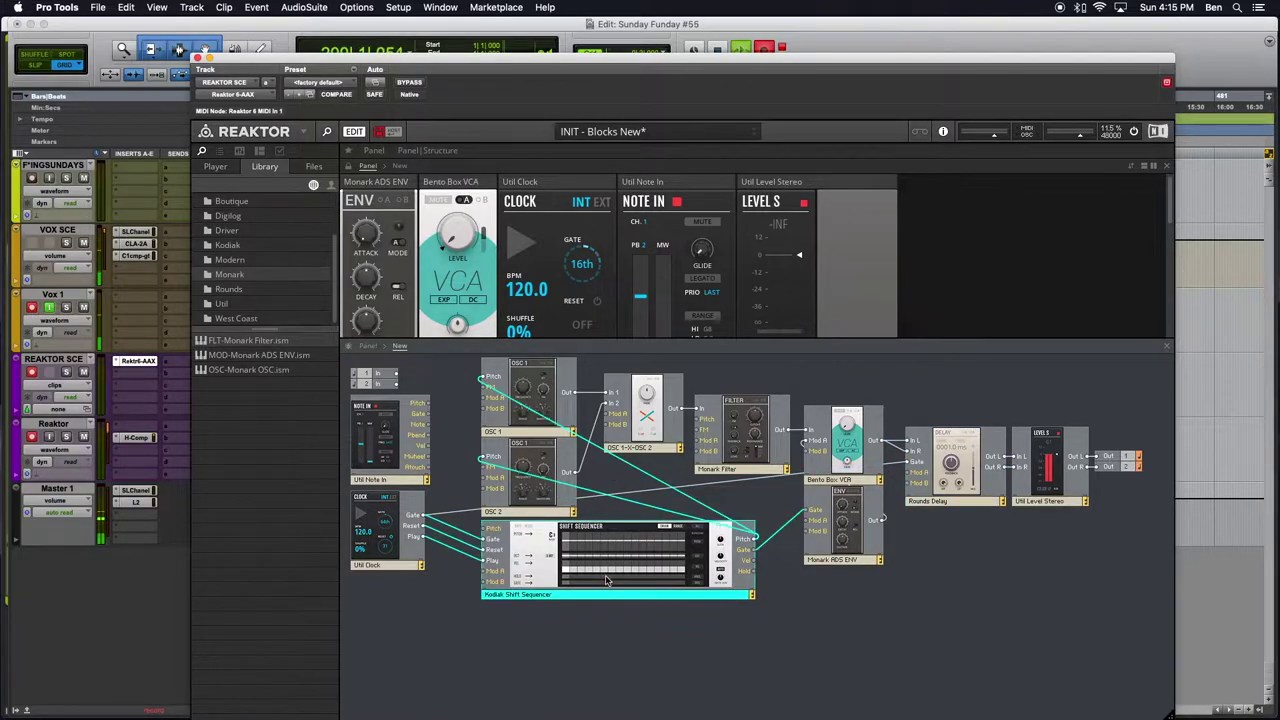
pyautogui.click(530, 667)
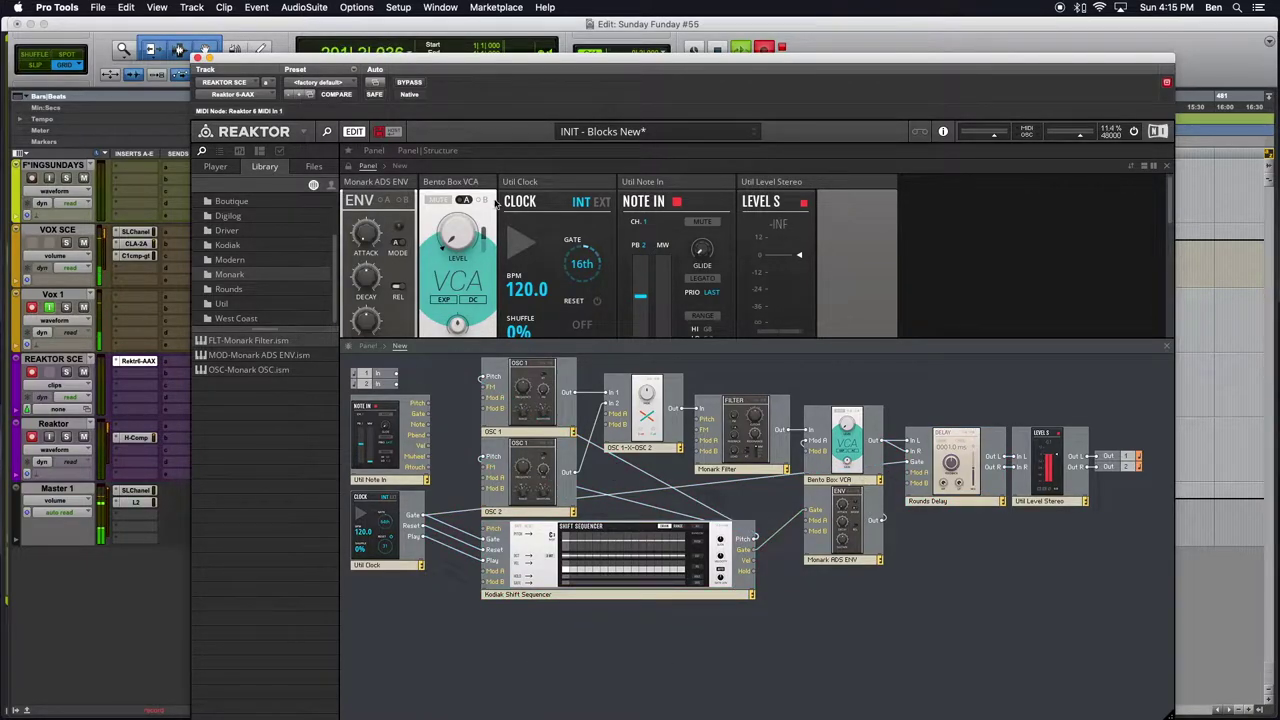
# Return to the panel view alone, without the structure.
pyautogui.click(376, 150)
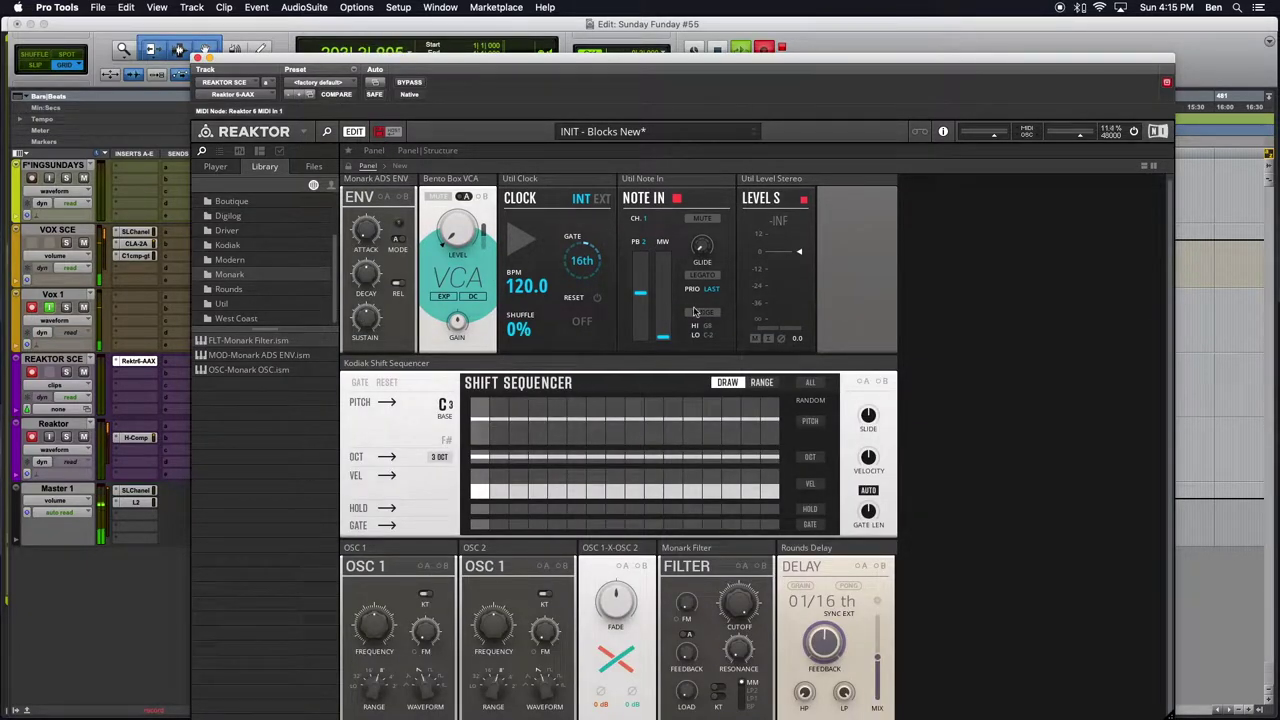
# Reorder the top row of panels to Util Note In, Util Clock, Util Level Stereo, Monark ADS ENV and Bento Box VCA.
pyautogui.click(556, 183)
pyautogui.scroll(1, 546, 269)
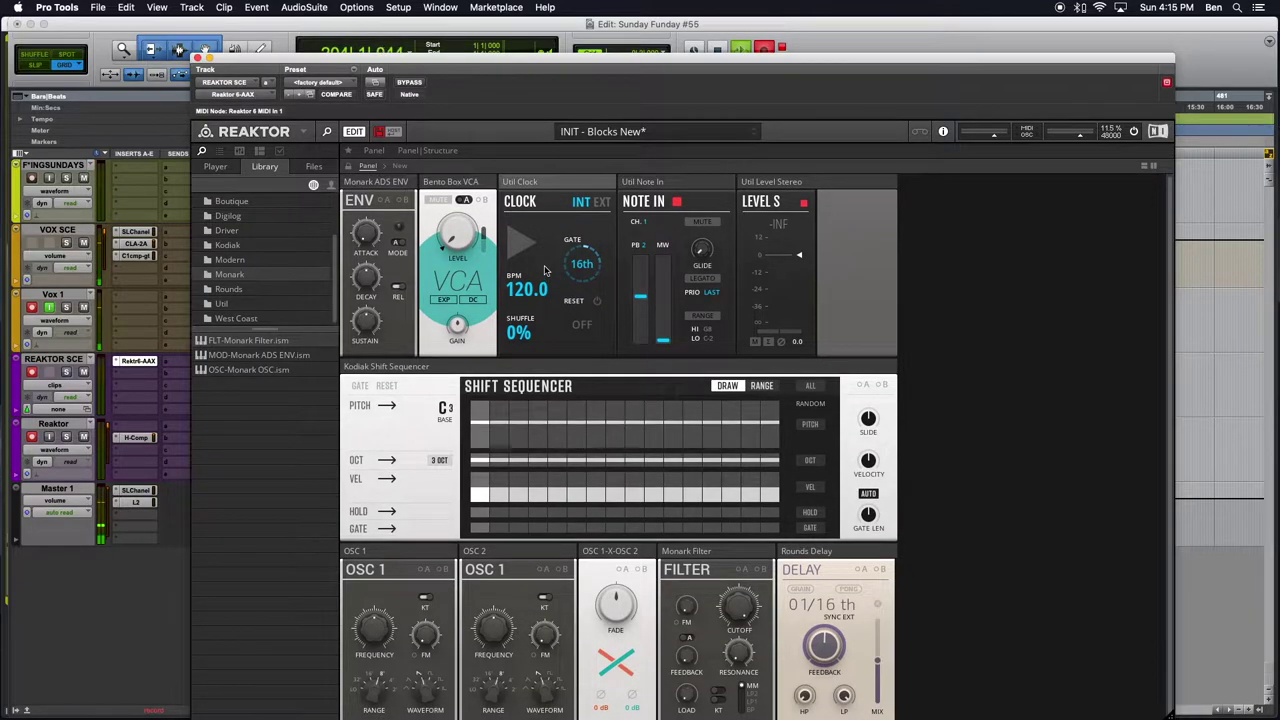
pyautogui.moveTo(400, 184)
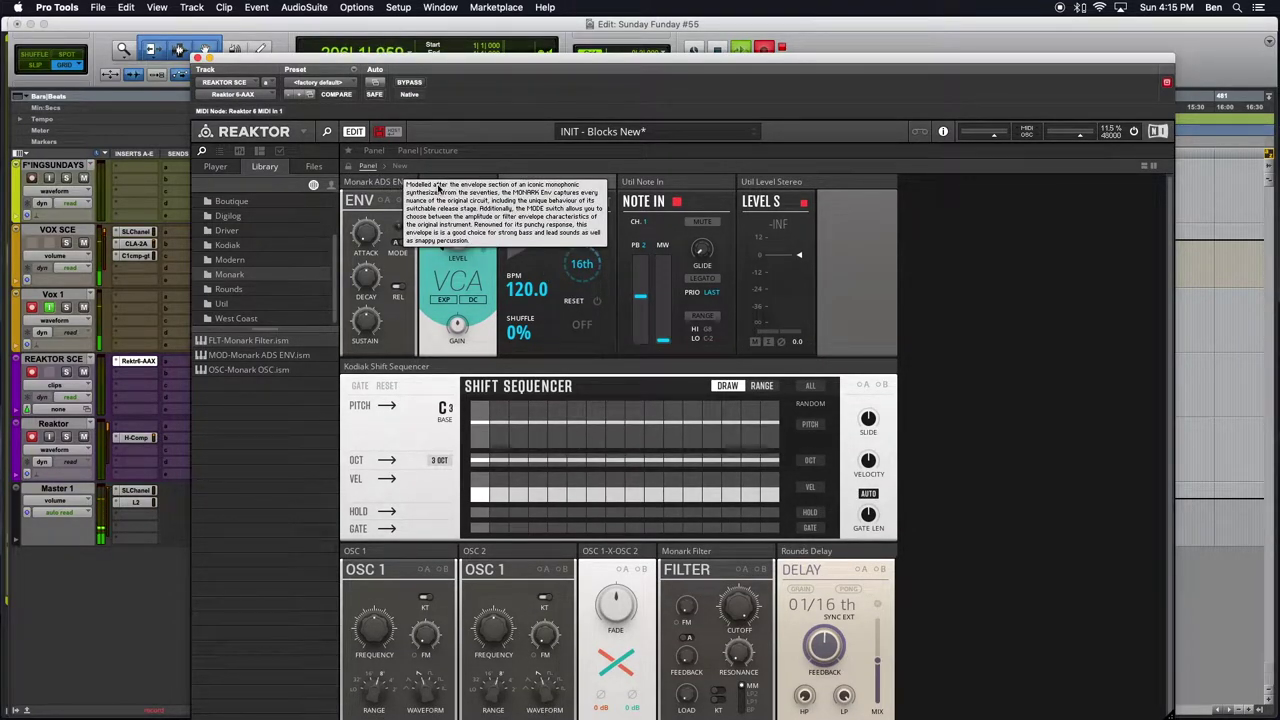
pyautogui.moveTo(487, 190); pyautogui.dragTo(795, 190)
pyautogui.moveTo(385, 183); pyautogui.dragTo(690, 192)
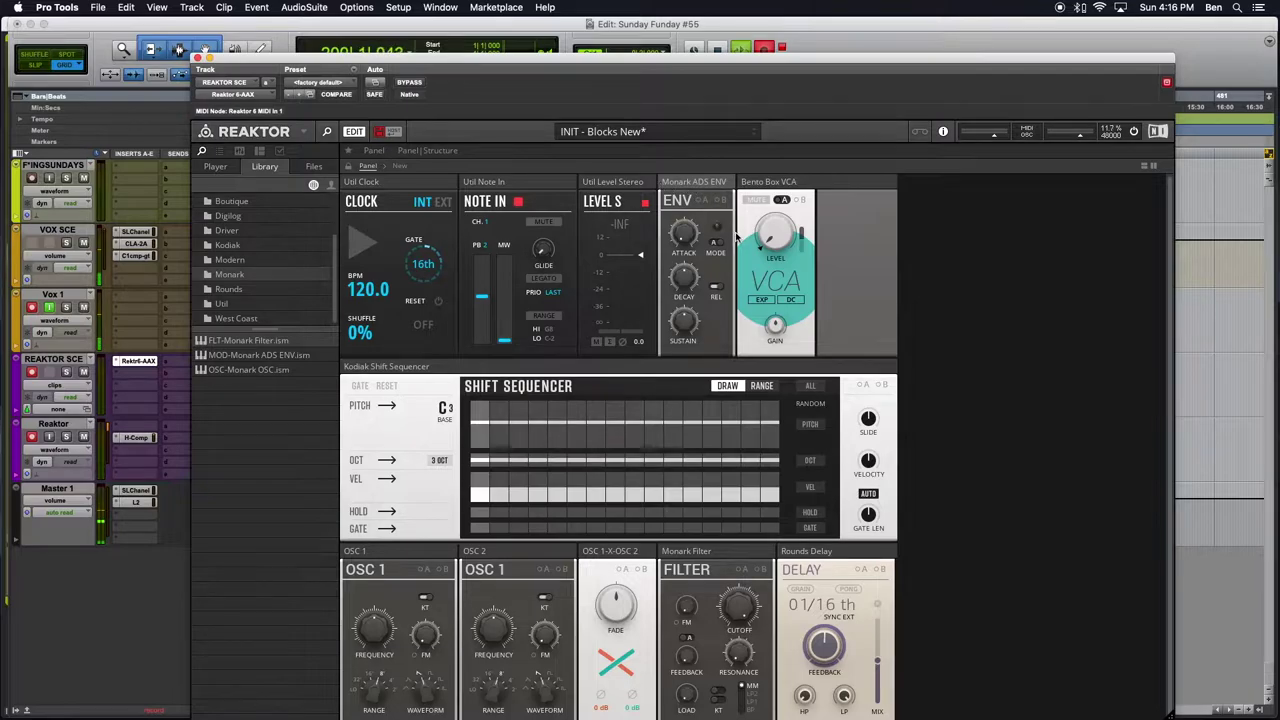
pyautogui.moveTo(513, 189); pyautogui.dragTo(390, 182)
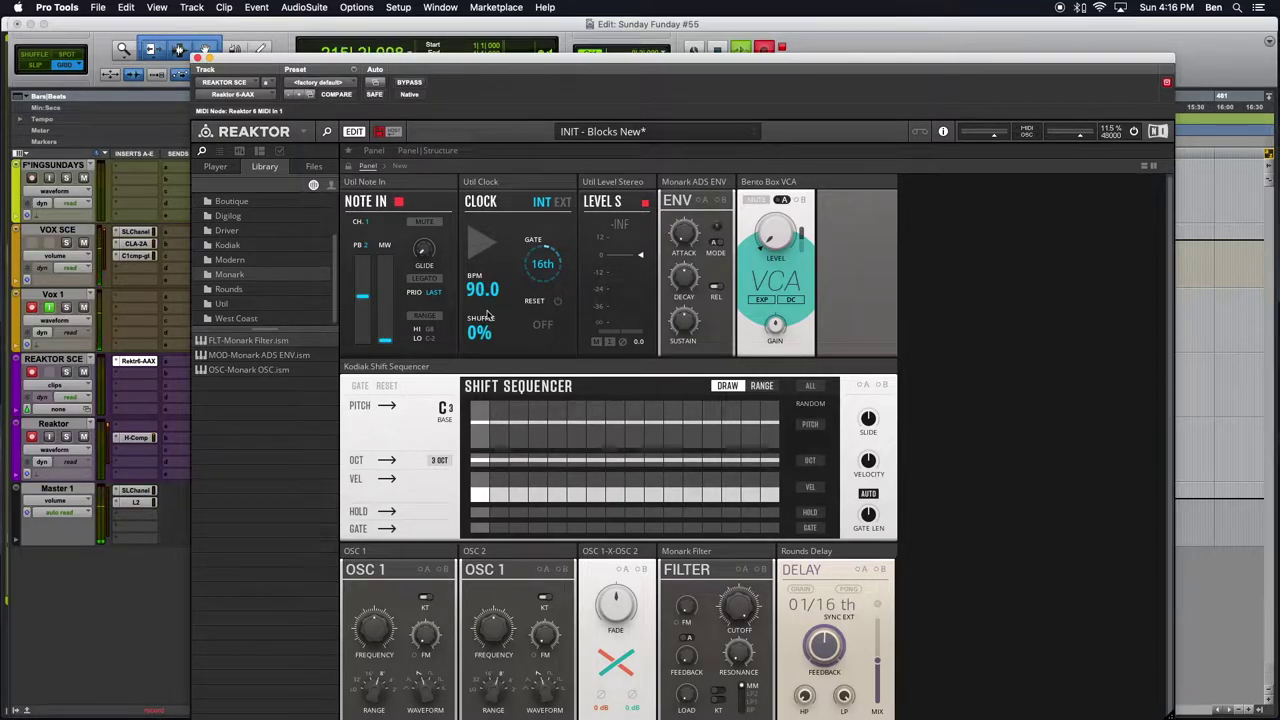
# Run the Util Clock at 90 BPM and set the Shift Sequencer's base pitch to F1.
pyautogui.click(481, 239)
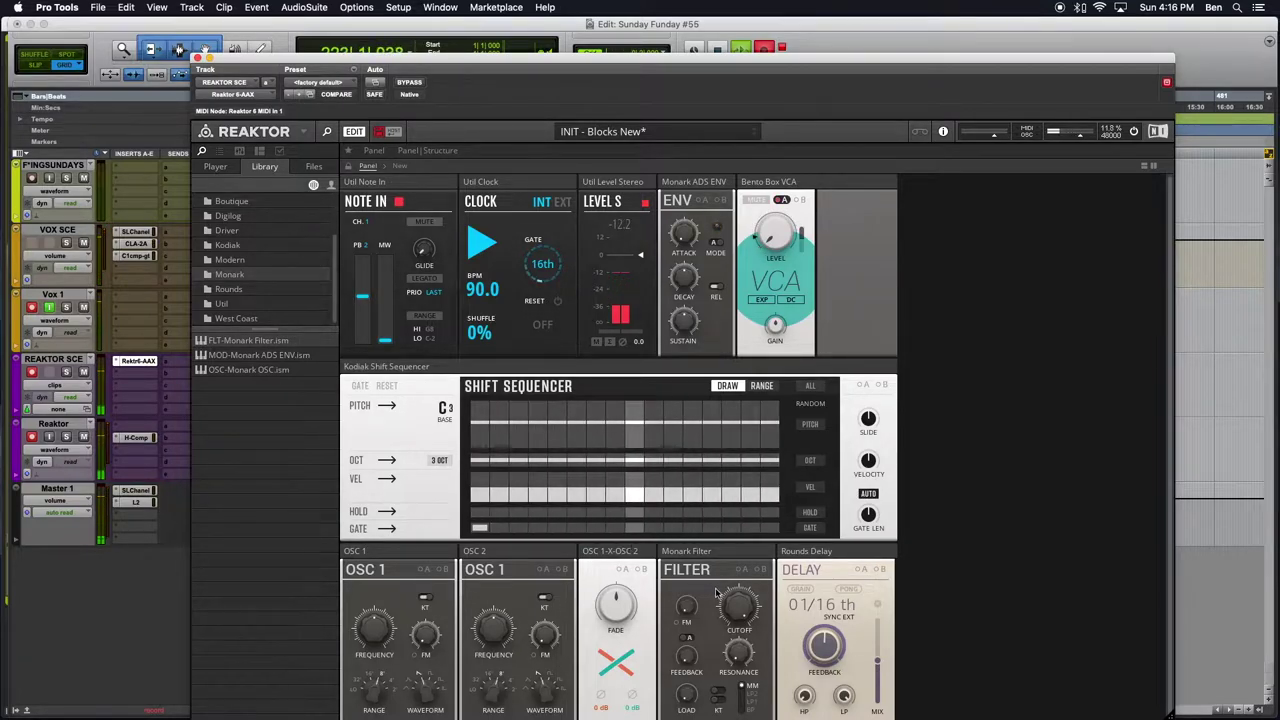
pyautogui.scroll(-1, 716, 593)
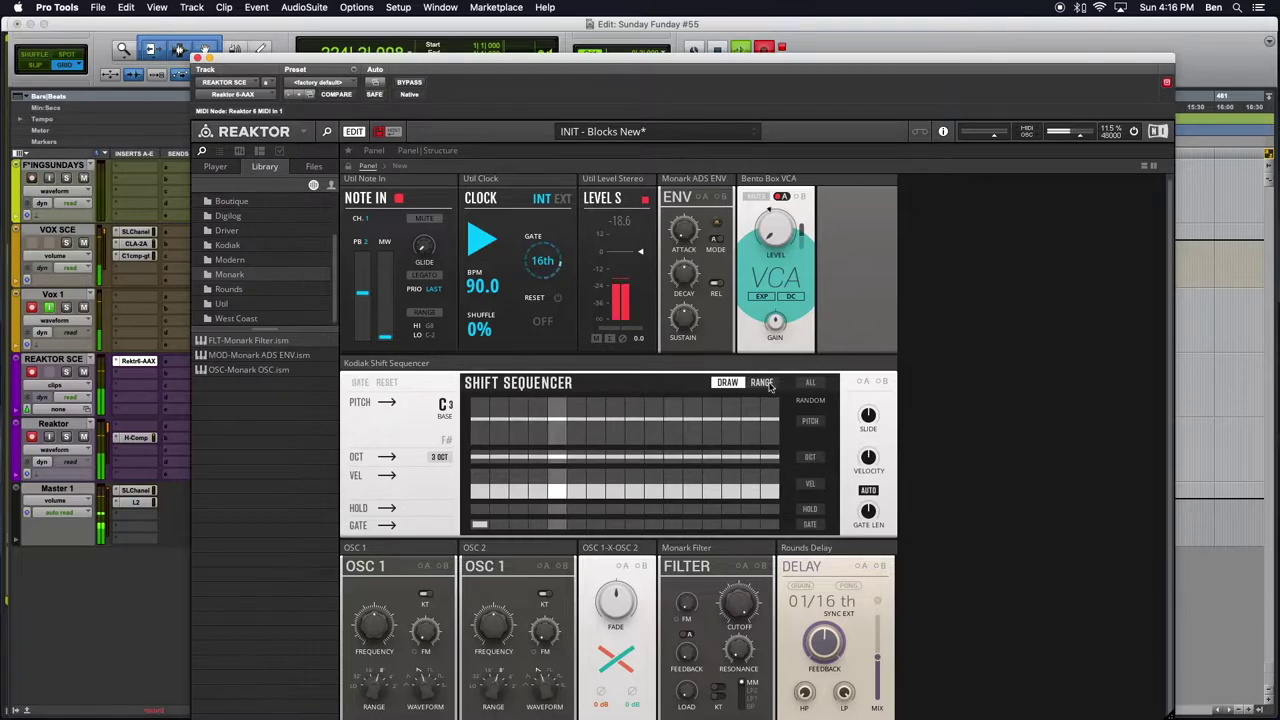
pyautogui.moveTo(442, 405); pyautogui.dragTo(456, 459)
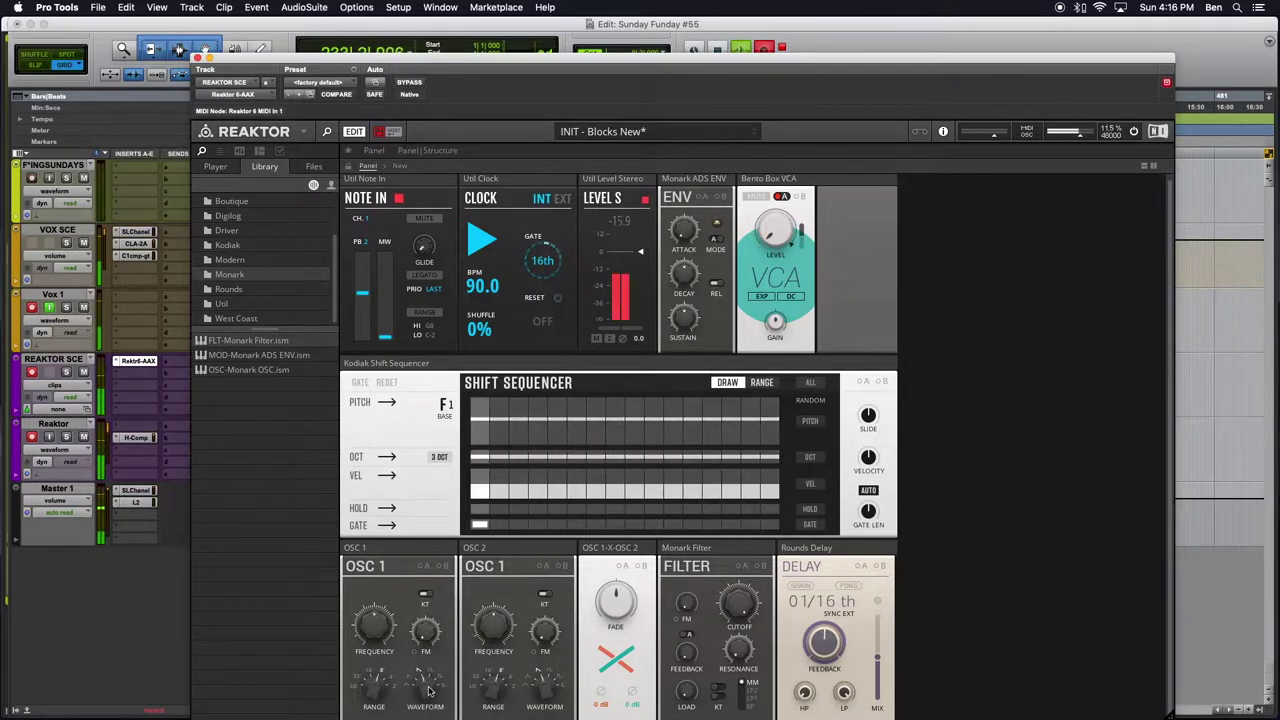
# Step OSC 1's waveform and range down, and turn the OSC 1-X-OSC 2 fade fully toward OSC 1.
pyautogui.moveTo(428, 692); pyautogui.dragTo(428, 708)
pyautogui.moveTo(616, 603); pyautogui.dragTo(616, 640)
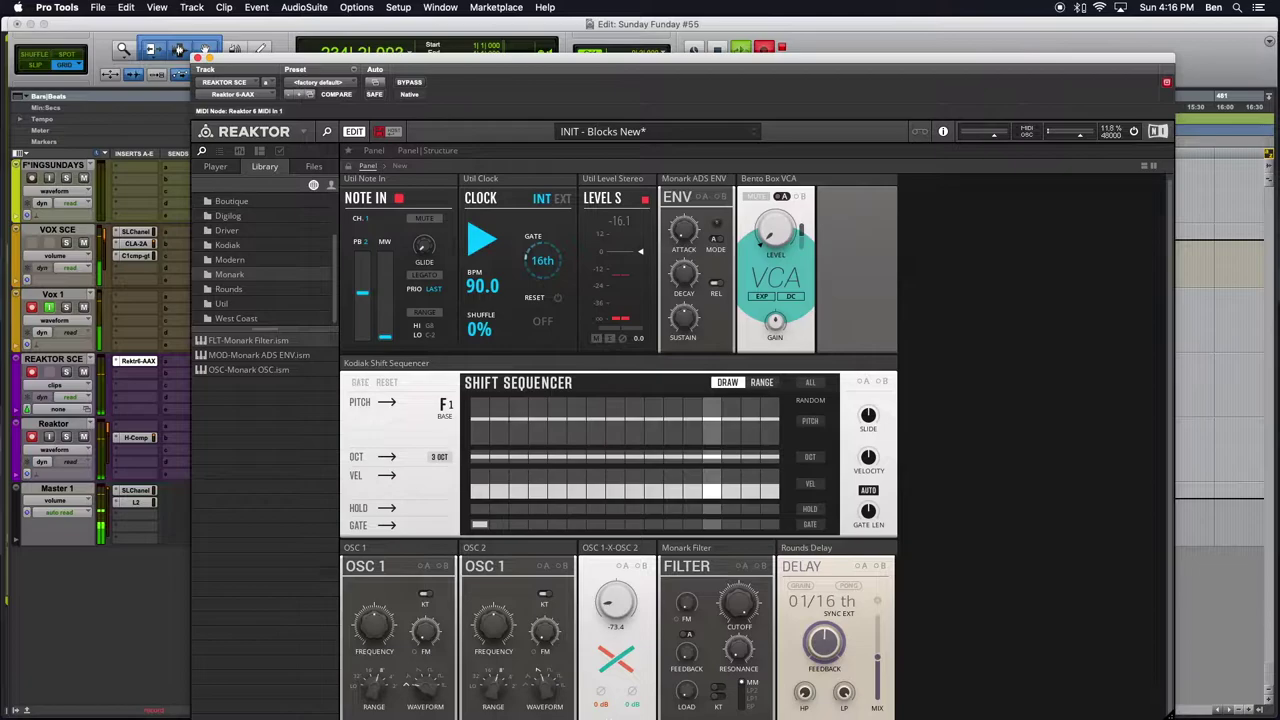
pyautogui.moveTo(607, 595); pyautogui.dragTo(607, 632)
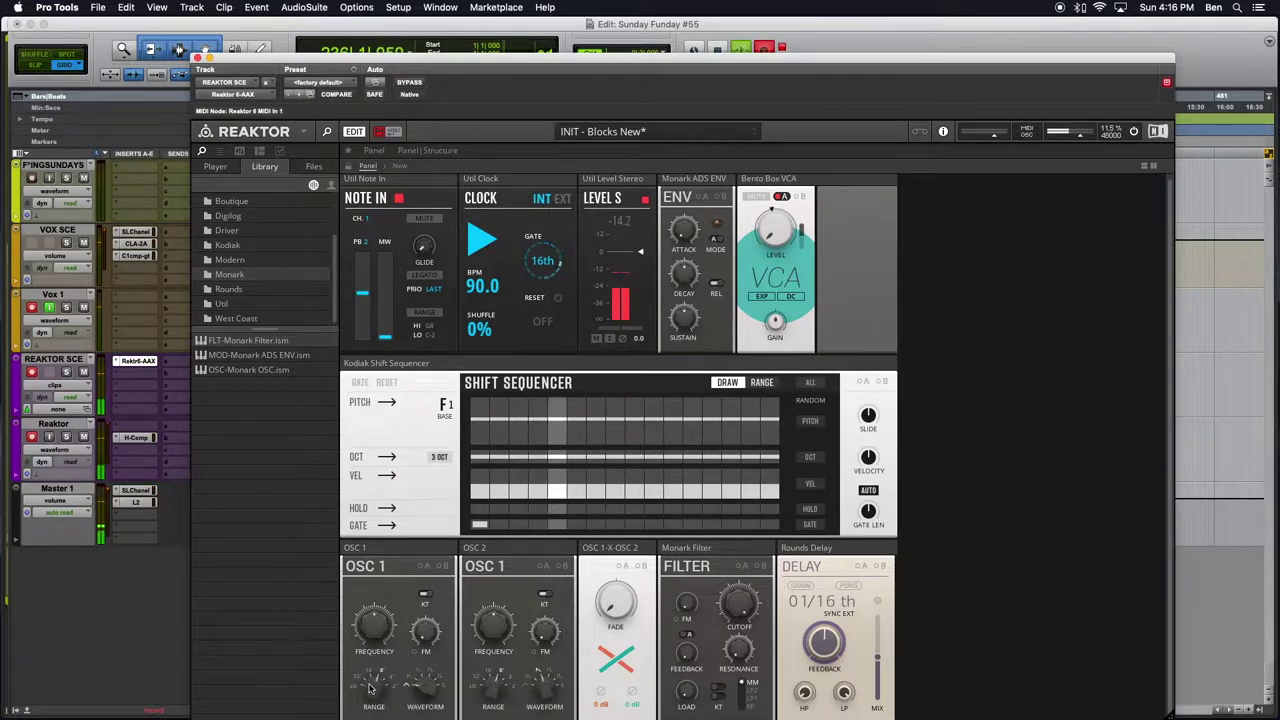
pyautogui.moveTo(377, 686)
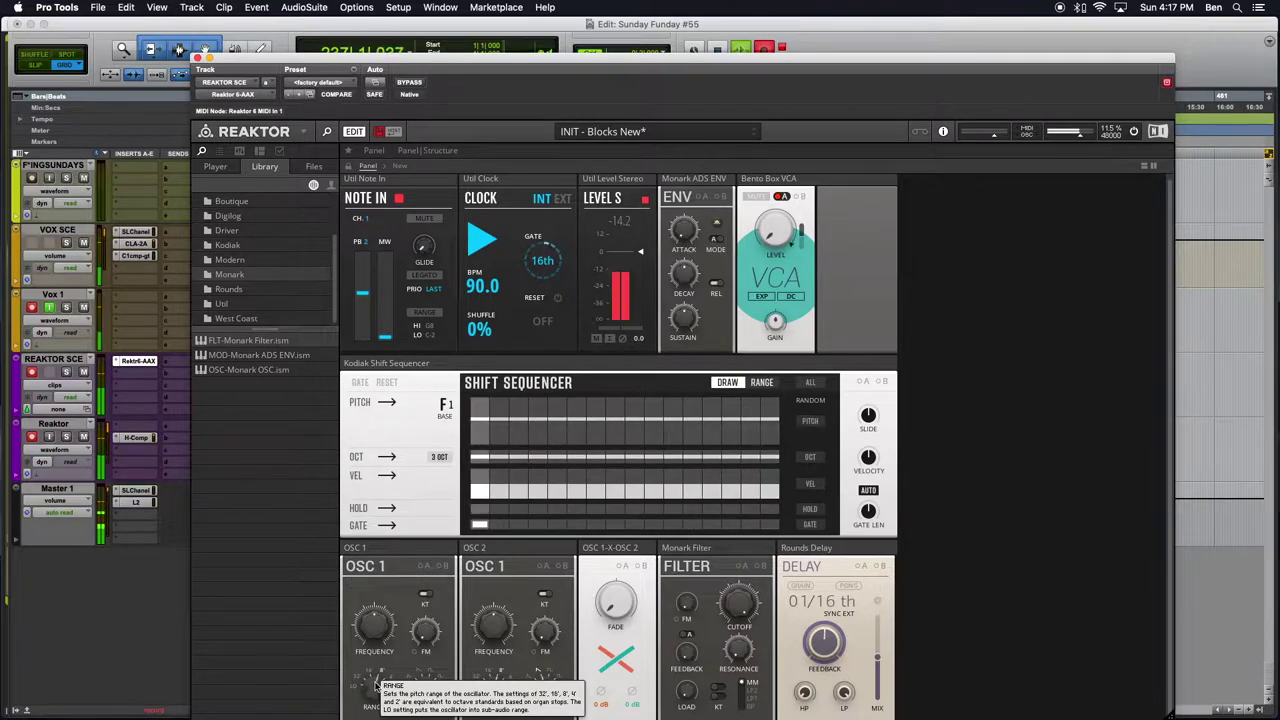
pyautogui.moveTo(376, 686); pyautogui.dragTo(376, 701)
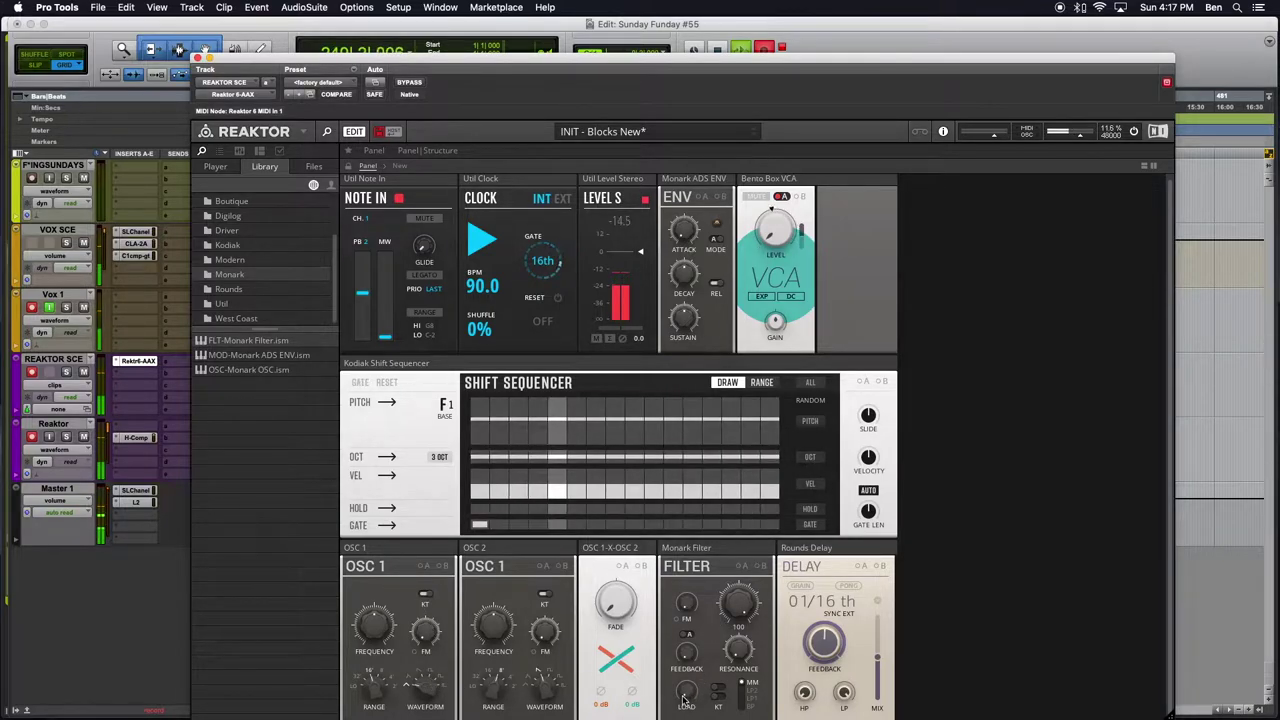
# Switch the Monark Filter's feedback modulation to B and set the Rounds Delay's time to 01/12 th.
pyautogui.moveTo(685, 698); pyautogui.dragTo(689, 651)
pyautogui.click(687, 634)
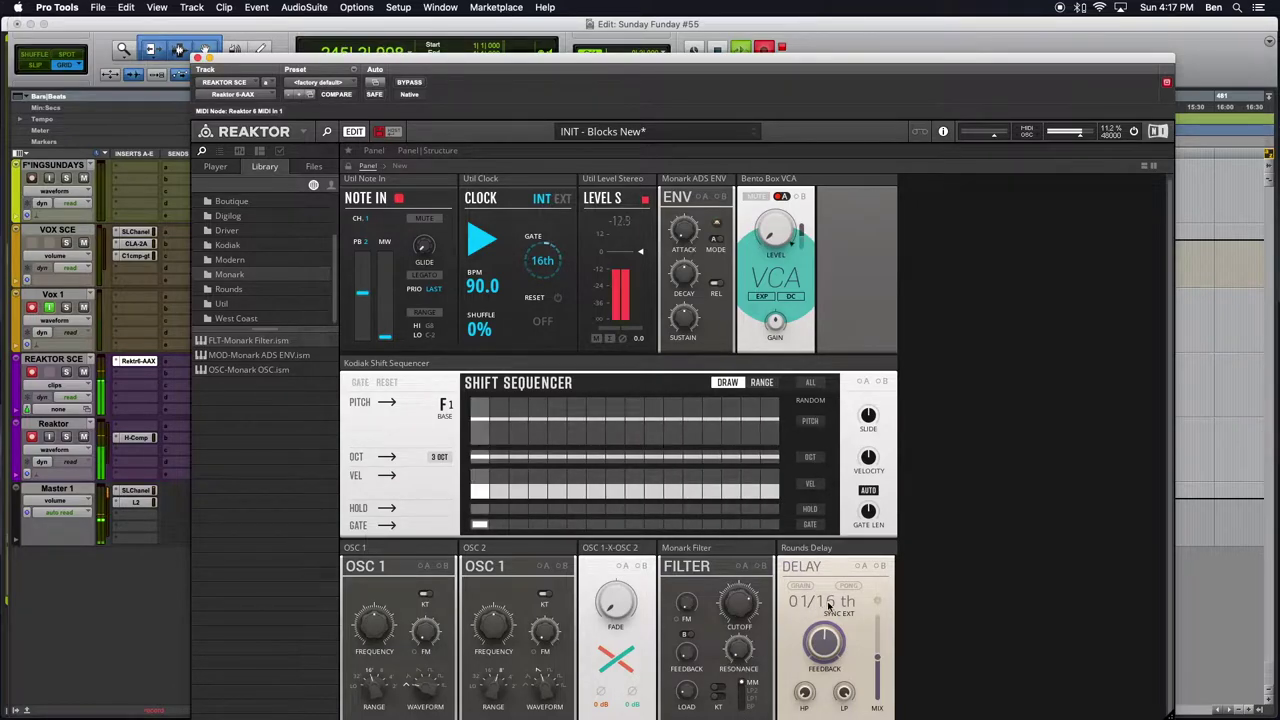
pyautogui.moveTo(827, 606); pyautogui.dragTo(827, 626)
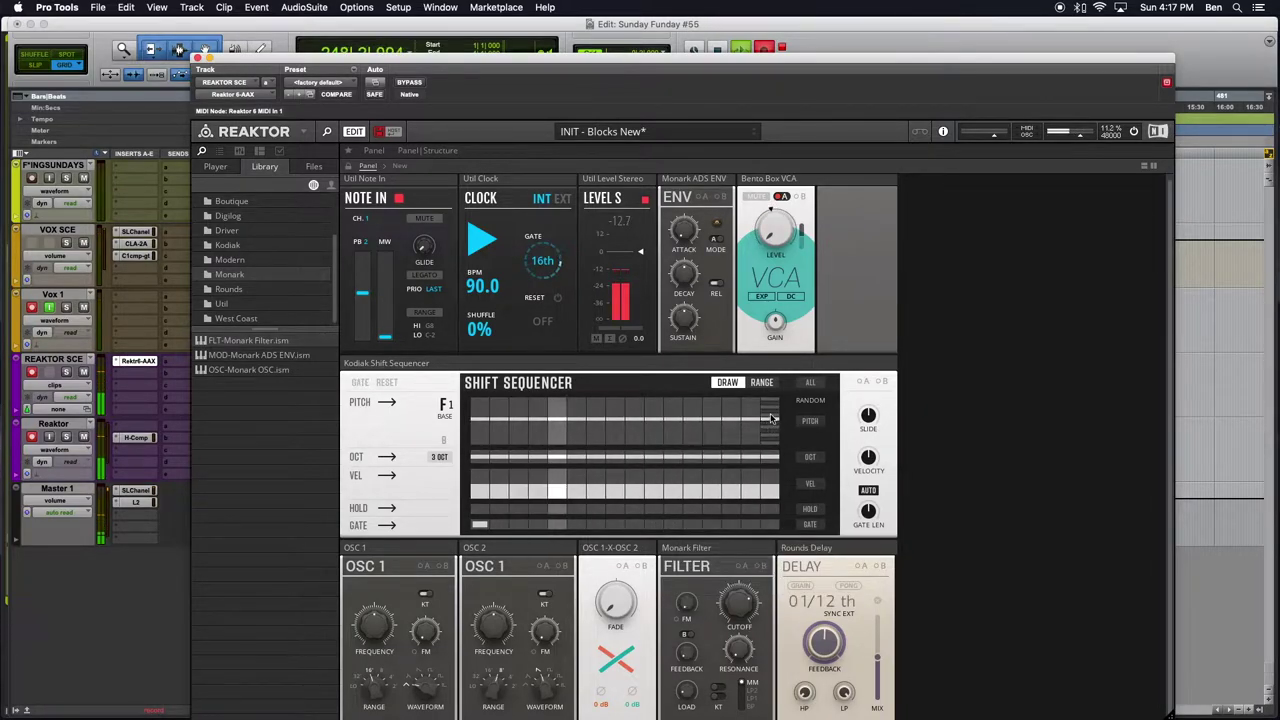
# Shorten the Shift Sequencer's pitch, octave, velocity, hold and gate lanes to 12 steps each in Range view, and restart the clock.
pyautogui.click(761, 382)
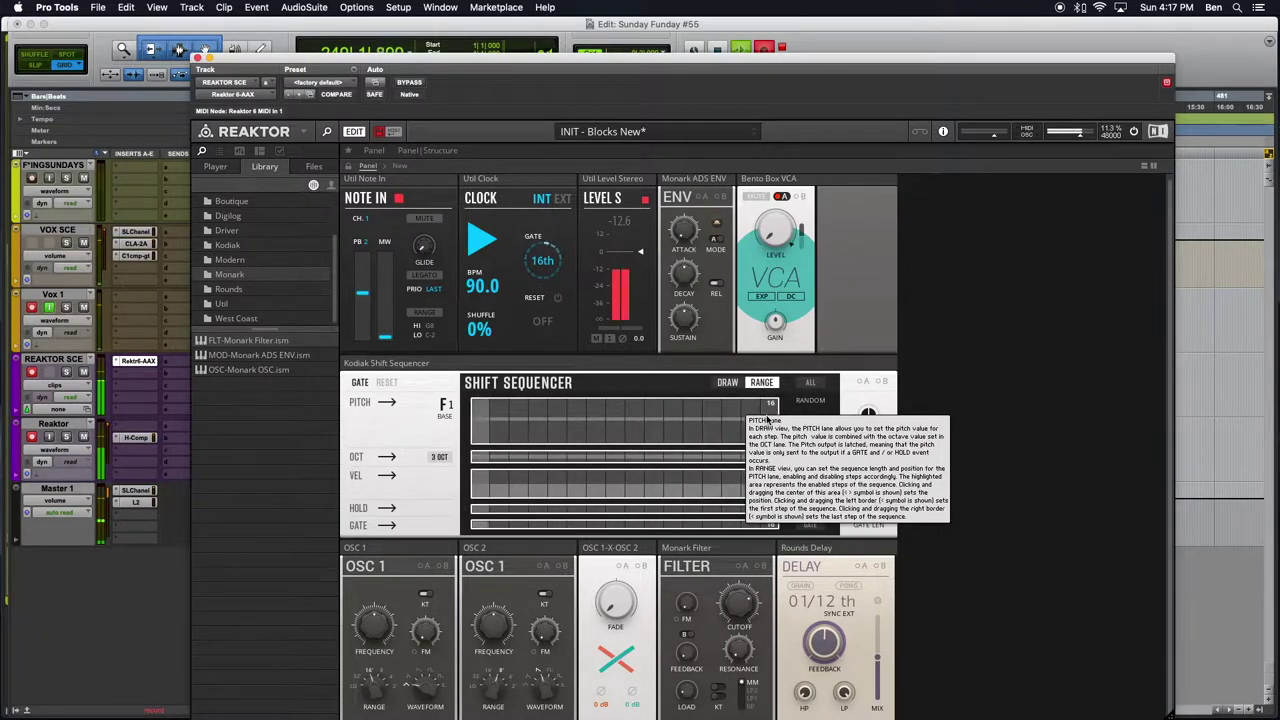
pyautogui.moveTo(742, 421); pyautogui.dragTo(705, 424)
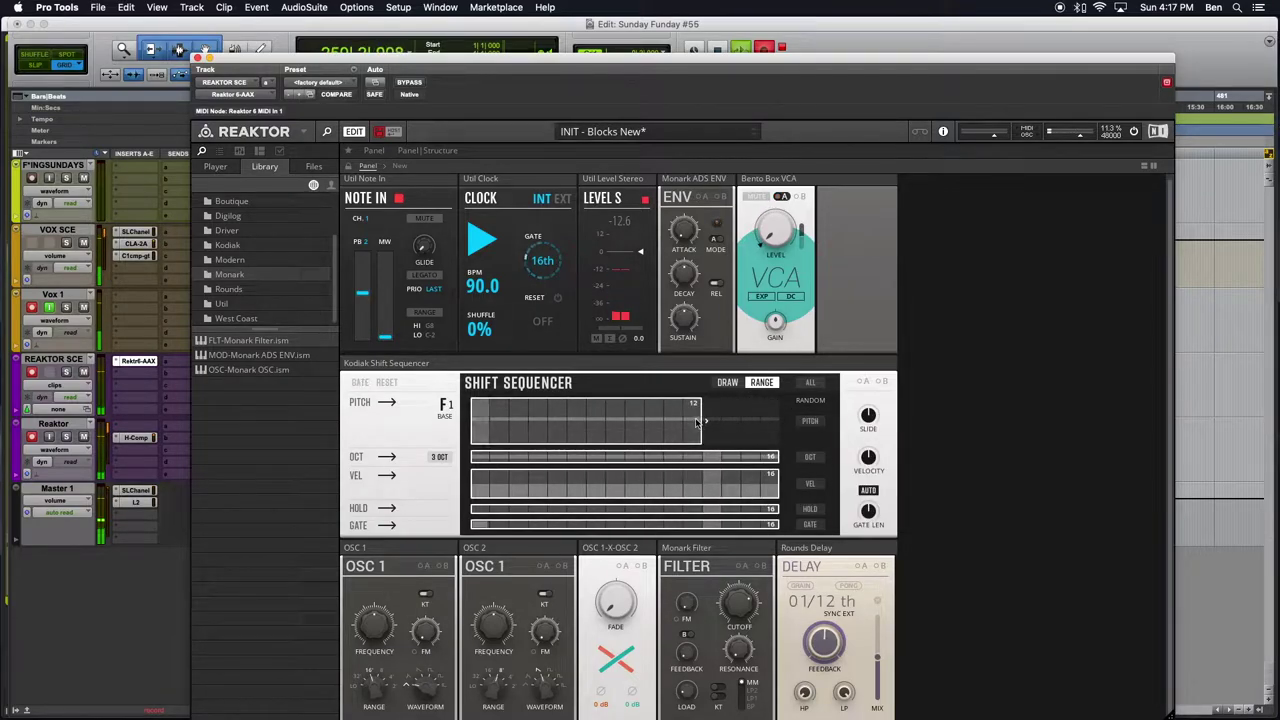
pyautogui.moveTo(211, 114); pyautogui.dragTo(325, 96)
pyautogui.moveTo(400, 42); pyautogui.dragTo(252, 41)
pyautogui.moveTo(742, 438); pyautogui.dragTo(668, 438)
pyautogui.moveTo(736, 467); pyautogui.dragTo(665, 462)
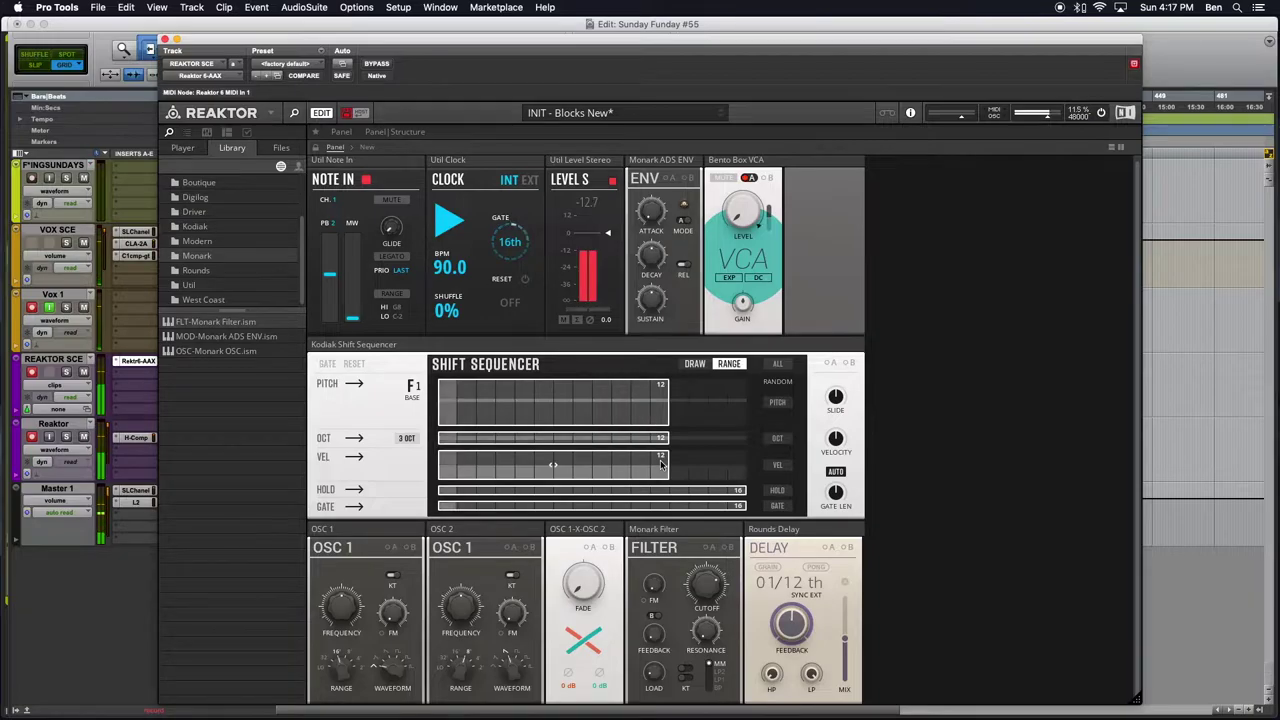
pyautogui.moveTo(682, 46)
pyautogui.mouseDown()
pyautogui.moveTo(694, 590)
pyautogui.moveTo(659, 33)
pyautogui.moveTo(660, 50)
pyautogui.mouseUp()
pyautogui.moveTo(719, 494); pyautogui.dragTo(665, 495)
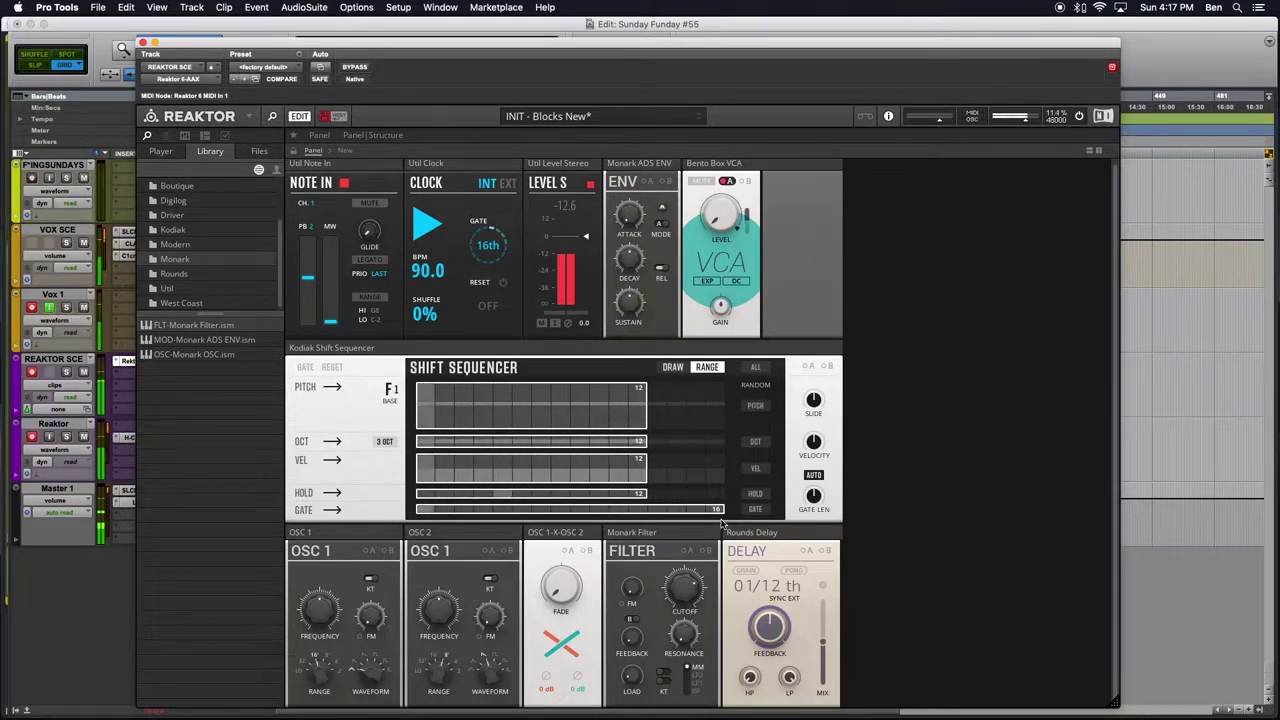
pyautogui.moveTo(717, 511); pyautogui.dragTo(669, 511)
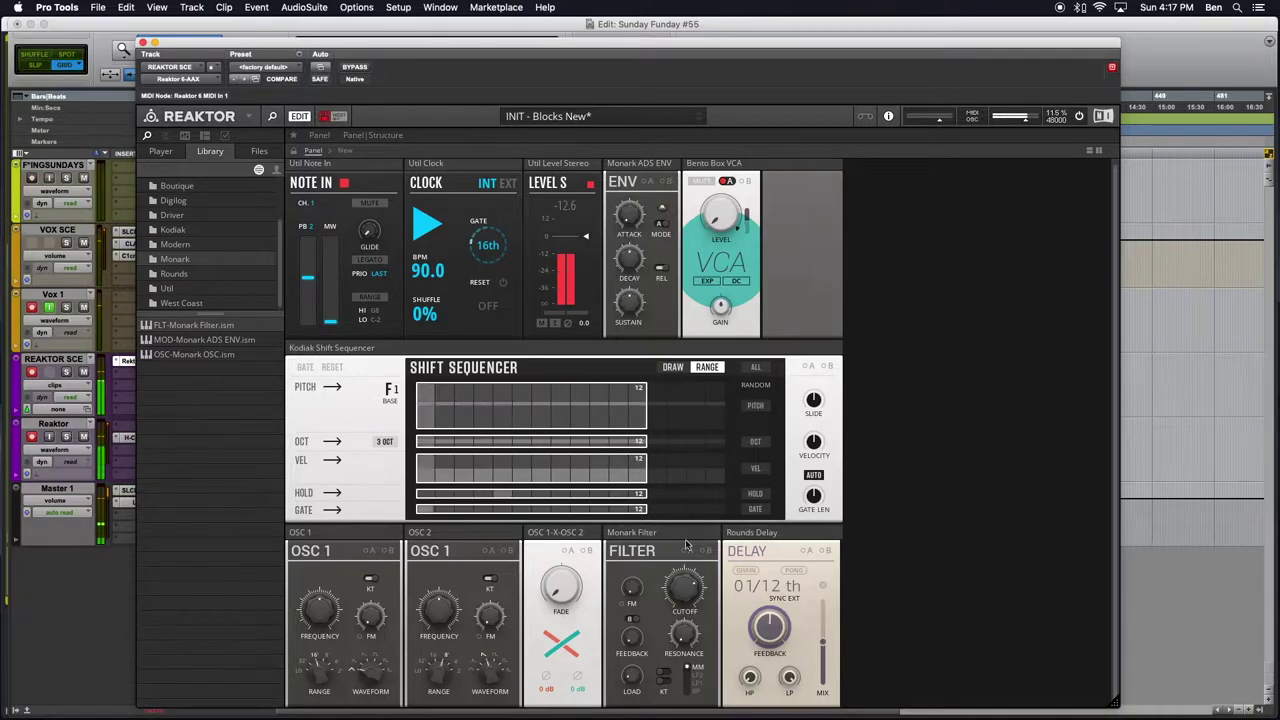
pyautogui.click(427, 228)
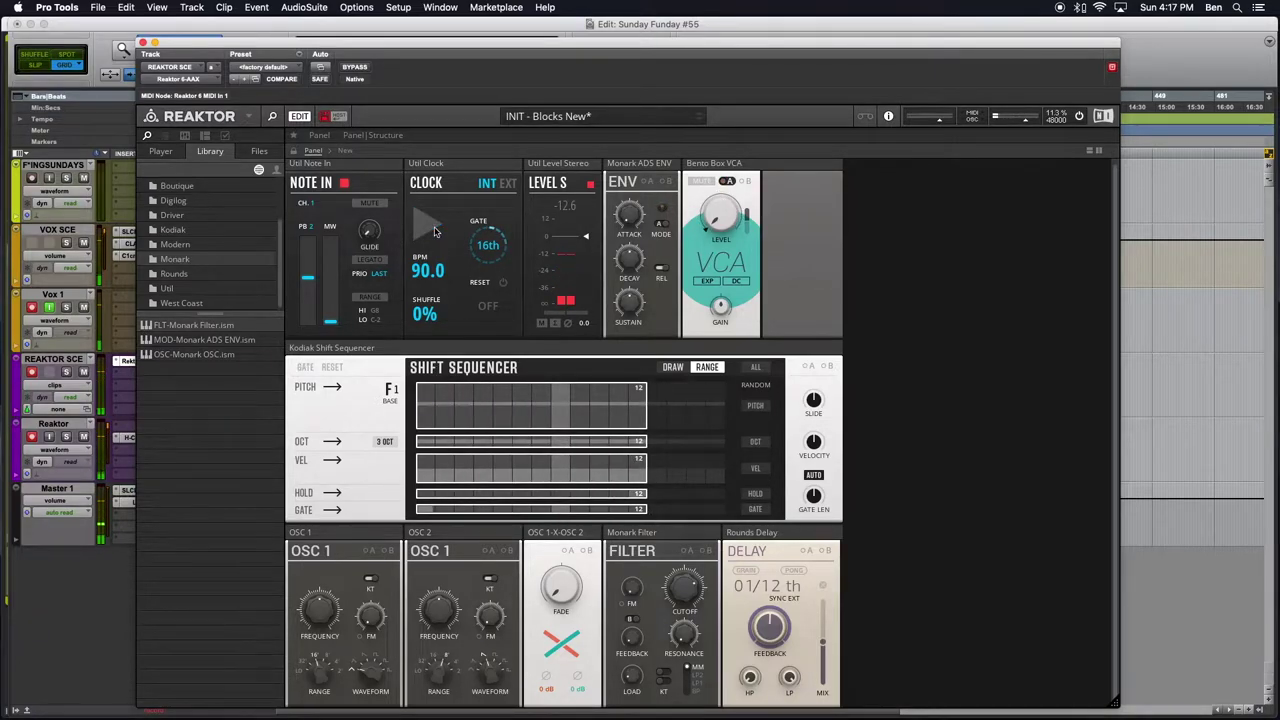
pyautogui.click(428, 228)
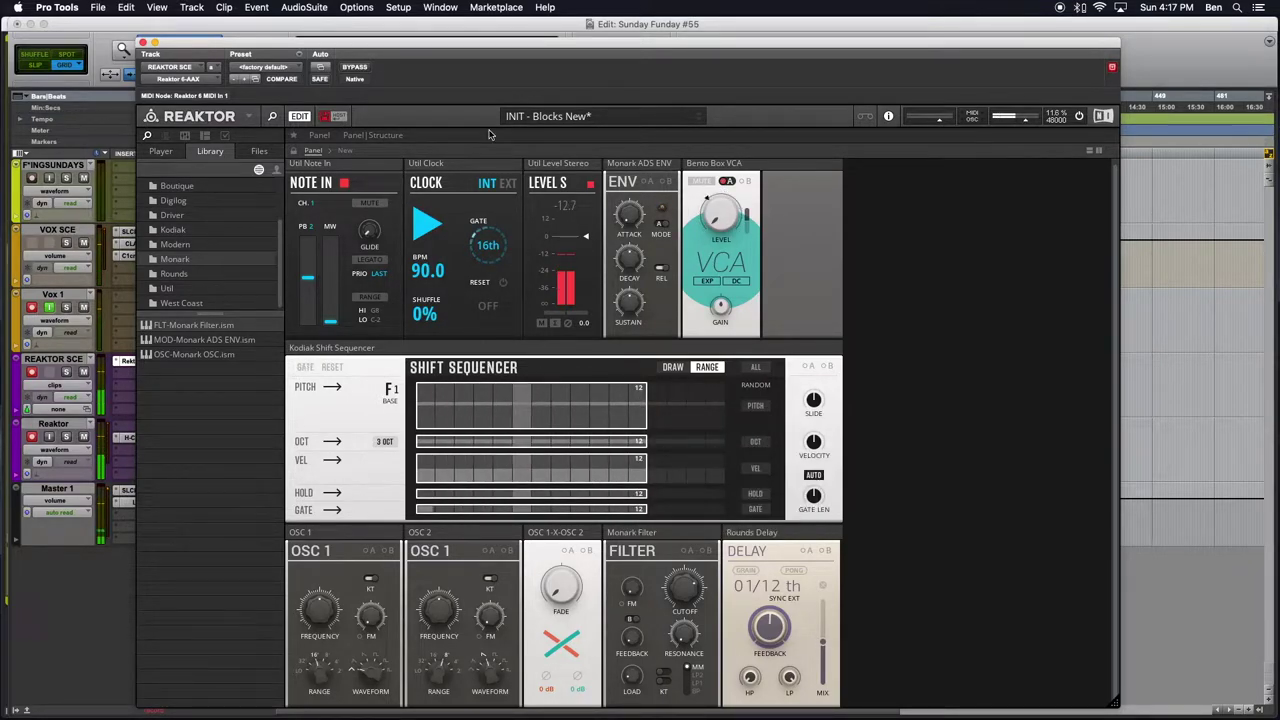
# Narrow the plug-in window around the block panels and reposition it over the session.
pyautogui.moveTo(541, 44); pyautogui.dragTo(589, 40)
pyautogui.moveTo(1153, 694); pyautogui.dragTo(918, 702)
pyautogui.moveTo(414, 38); pyautogui.dragTo(483, 37)
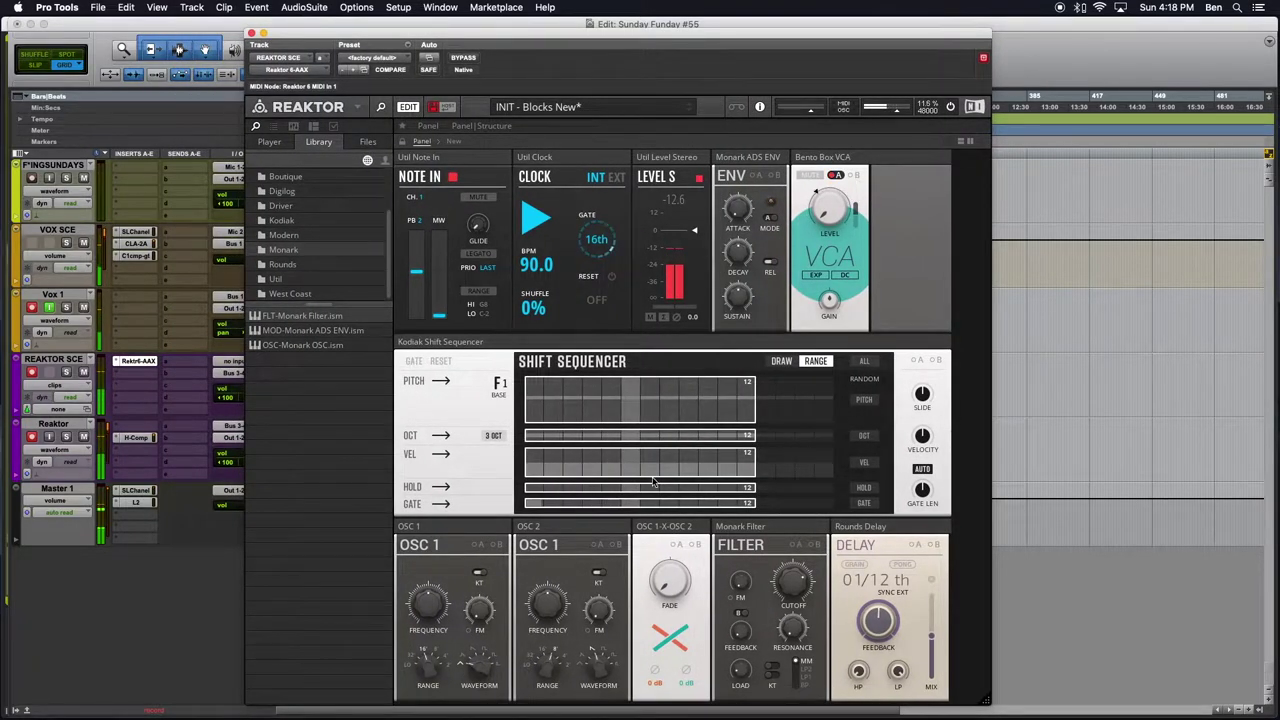
# Save the ensemble under the name Clean MonoStep.ens.
pyautogui.click(357, 110)
pyautogui.moveTo(366, 125)
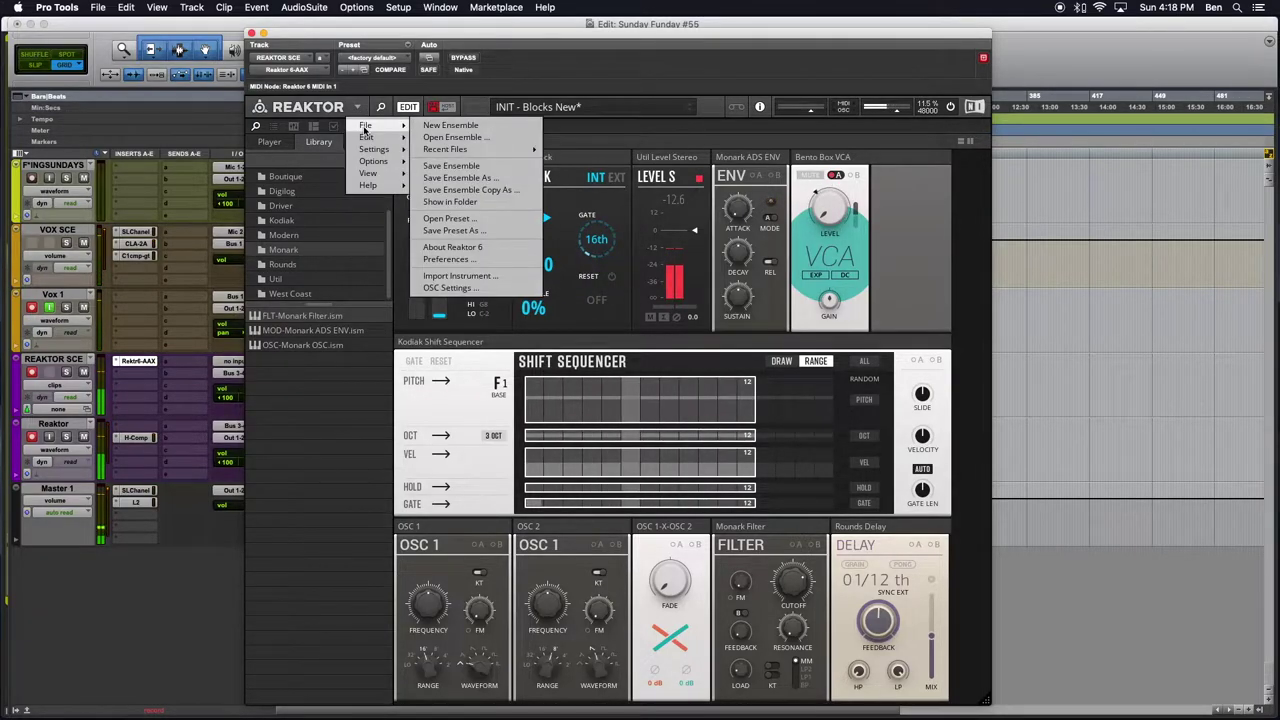
pyautogui.click(455, 178)
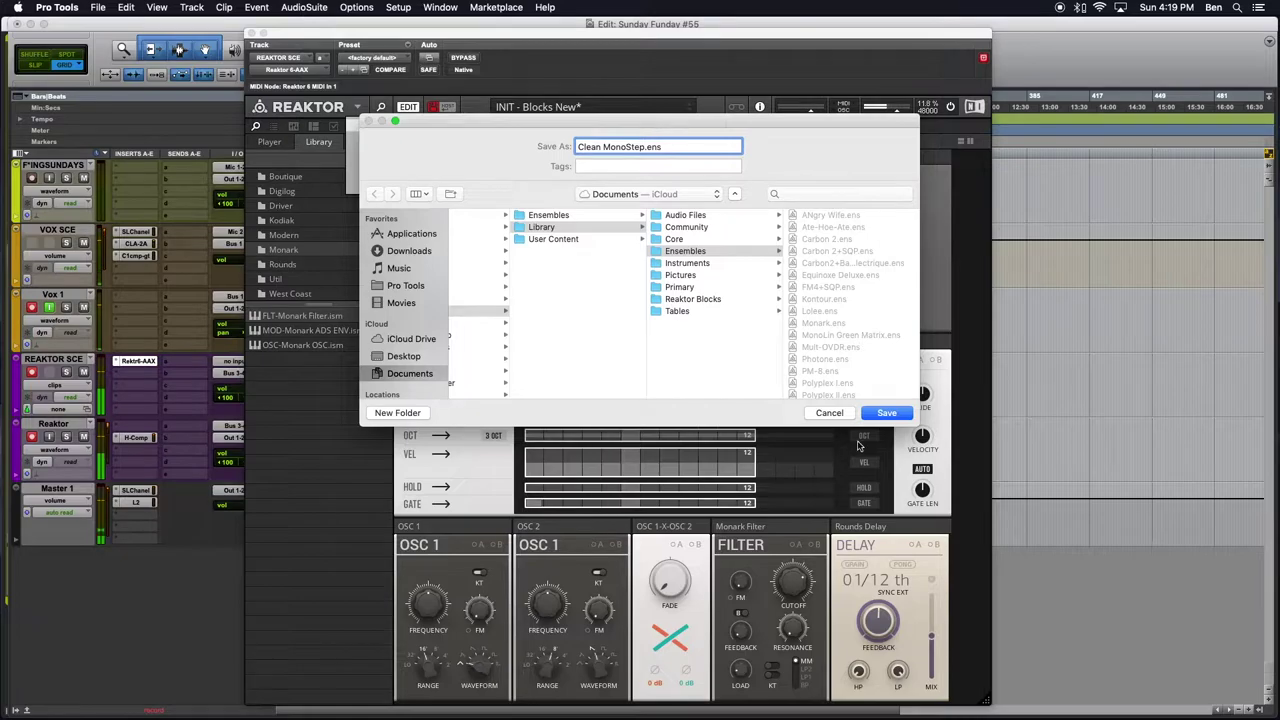
pyautogui.scroll(-5, 828, 323)
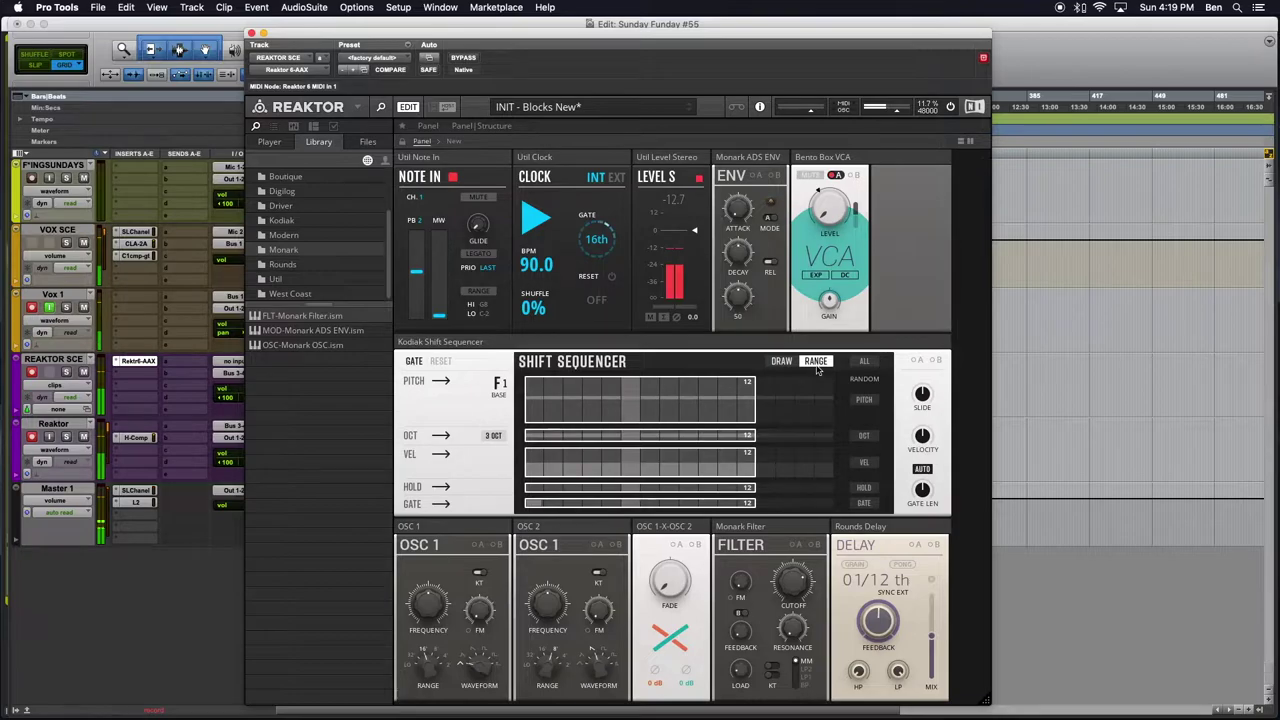
# Return the Shift Sequencer to Draw view, and hide the browser to shrink the plug-in window to the block panels.
pyautogui.click(781, 361)
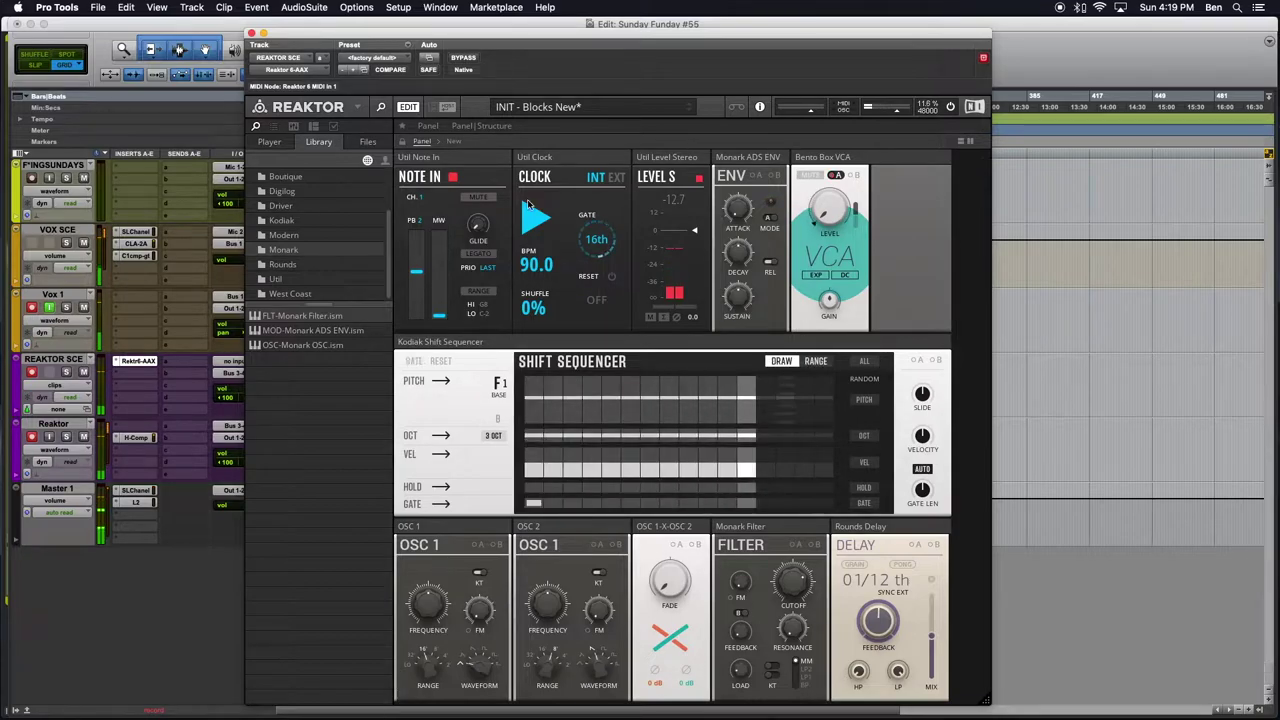
pyautogui.click(381, 107)
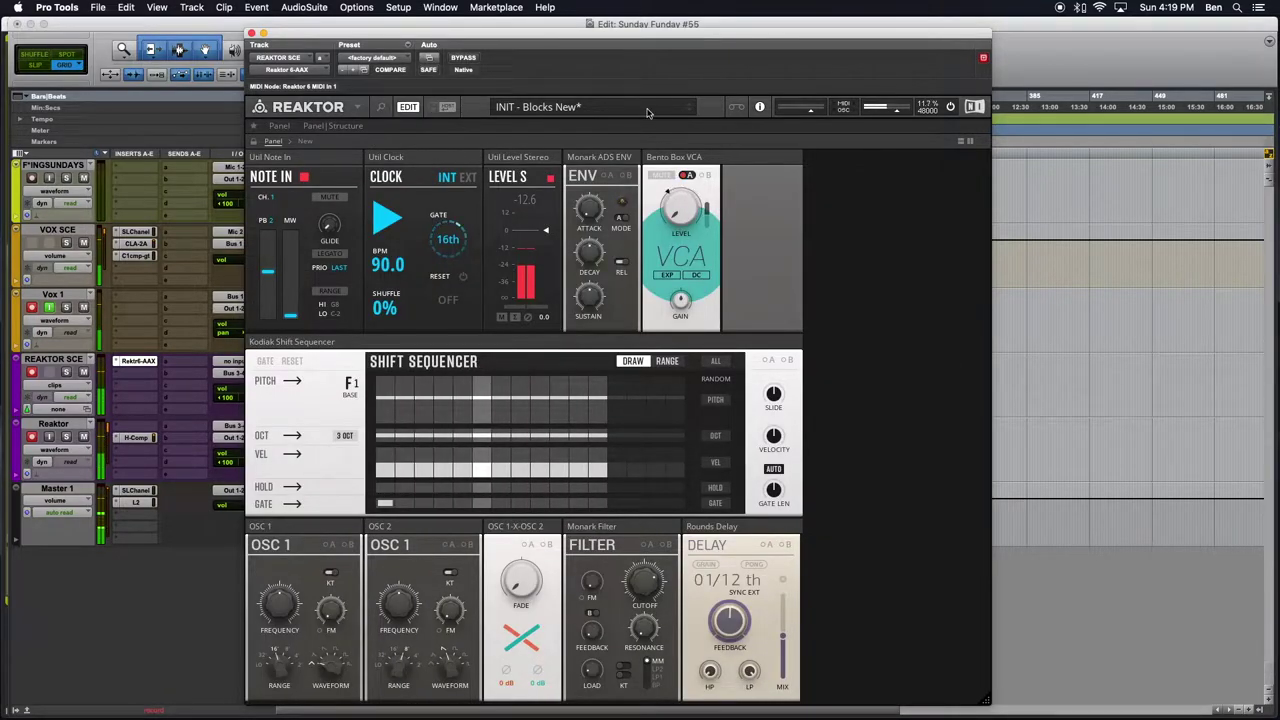
pyautogui.moveTo(993, 690); pyautogui.dragTo(803, 706)
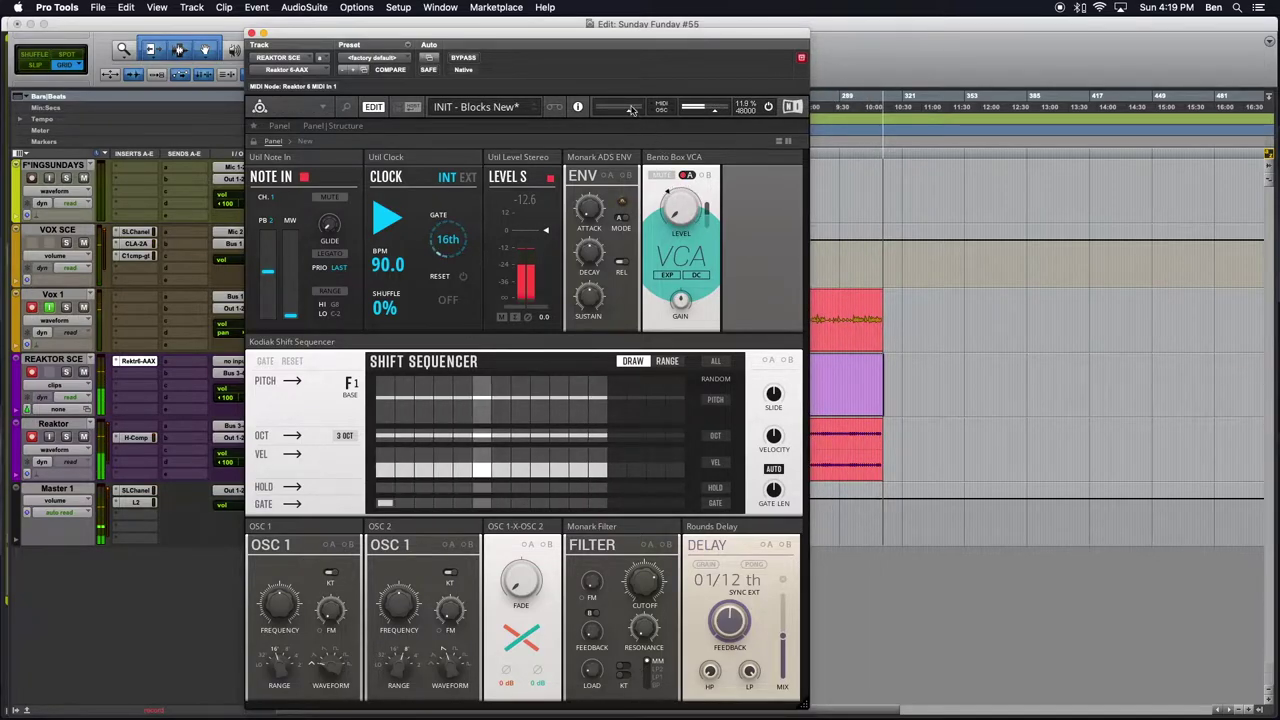
pyautogui.moveTo(617, 40); pyautogui.dragTo(772, 45)
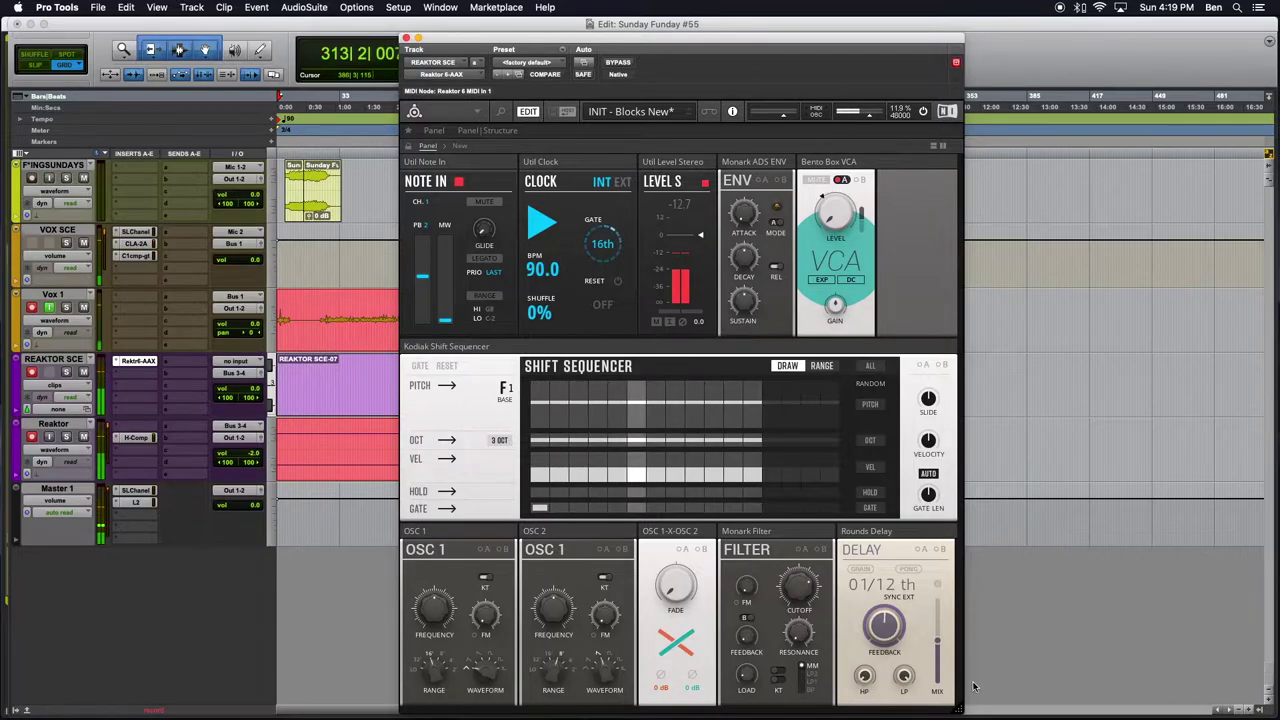
pyautogui.moveTo(961, 708)
pyautogui.mouseDown()
pyautogui.moveTo(938, 706)
pyautogui.moveTo(957, 710)
pyautogui.mouseUp()
pyautogui.moveTo(624, 40); pyautogui.dragTo(554, 37)
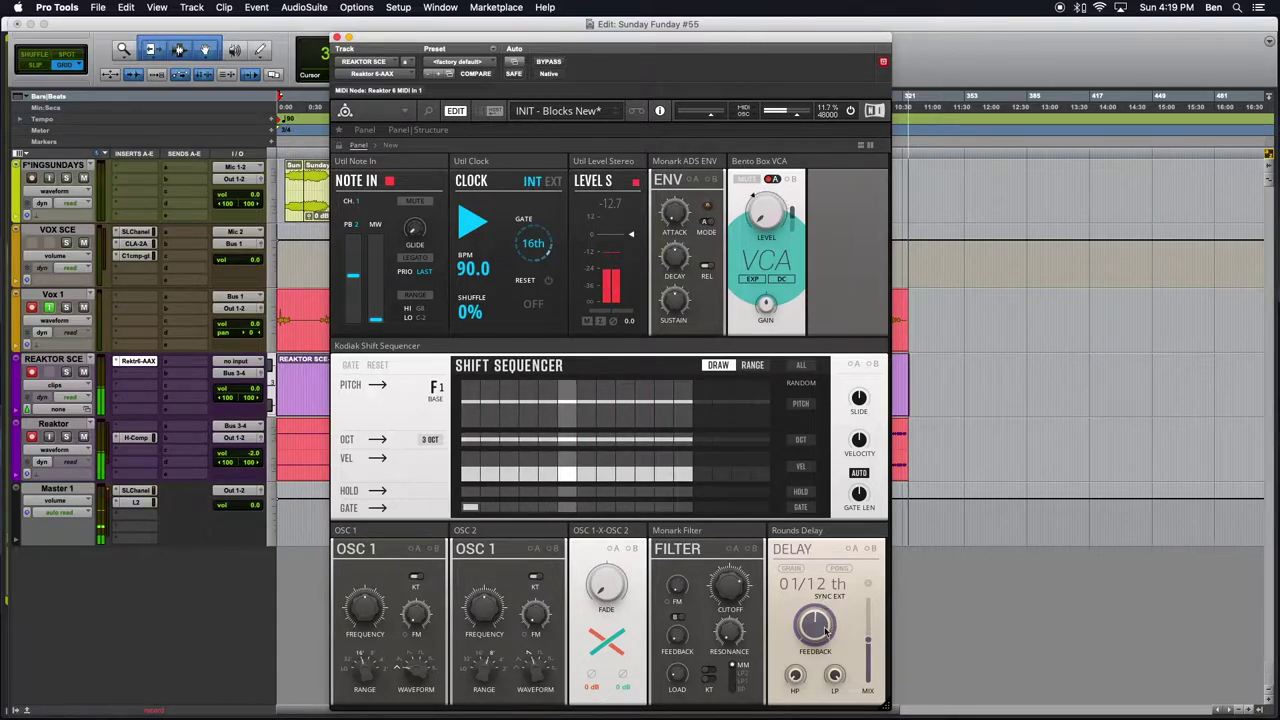
# Lower the Rounds Delay's mix to about 0.2.
pyautogui.moveTo(662, 272)
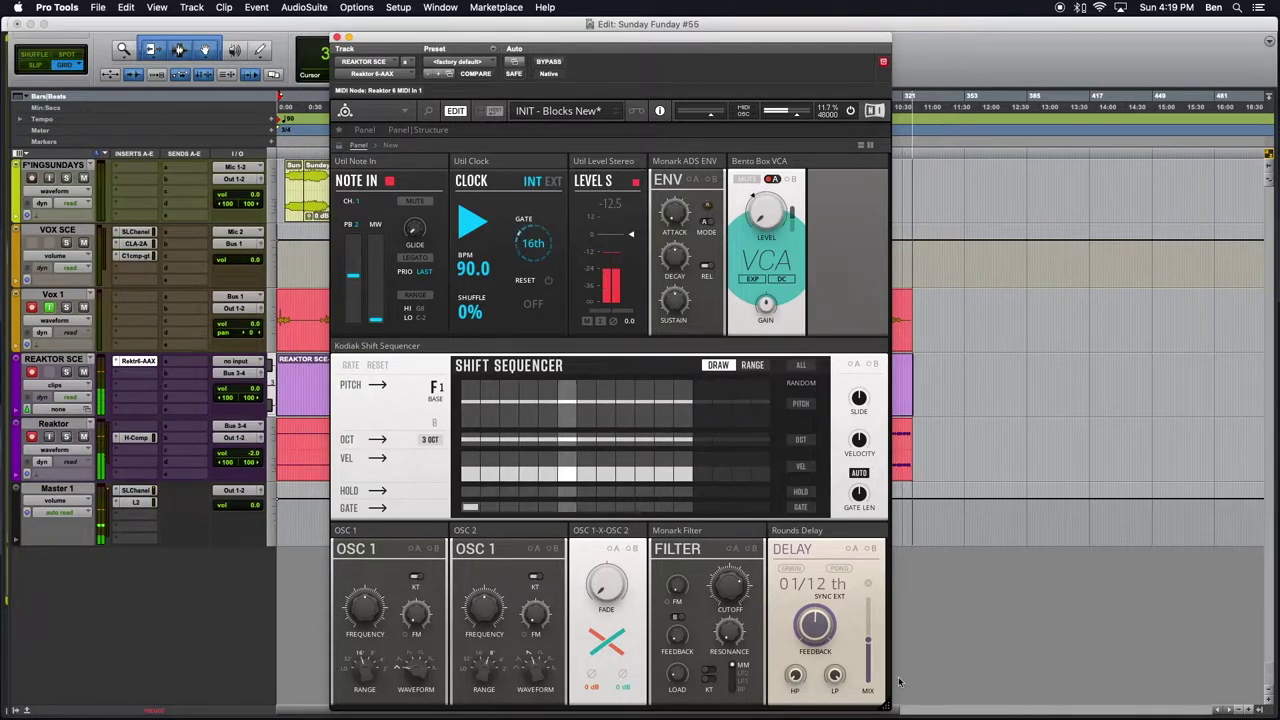
pyautogui.moveTo(868, 642); pyautogui.dragTo(877, 714)
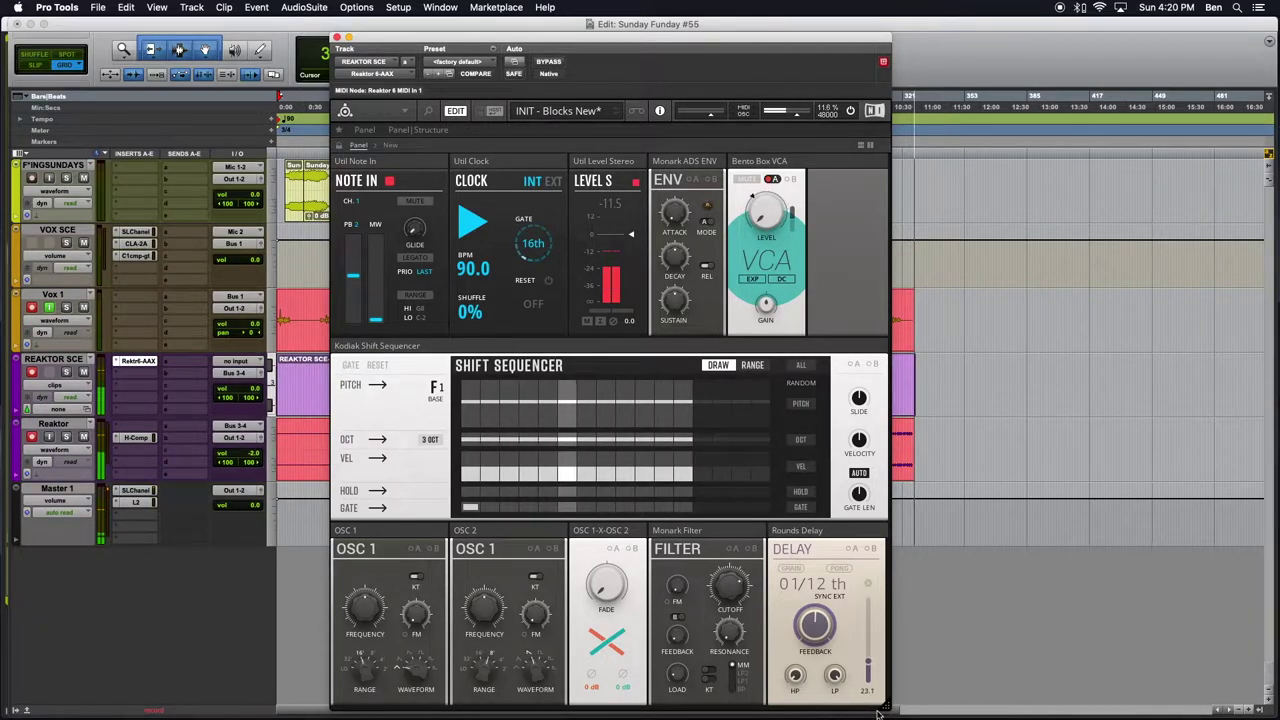
pyautogui.moveTo(868, 668); pyautogui.dragTo(869, 692)
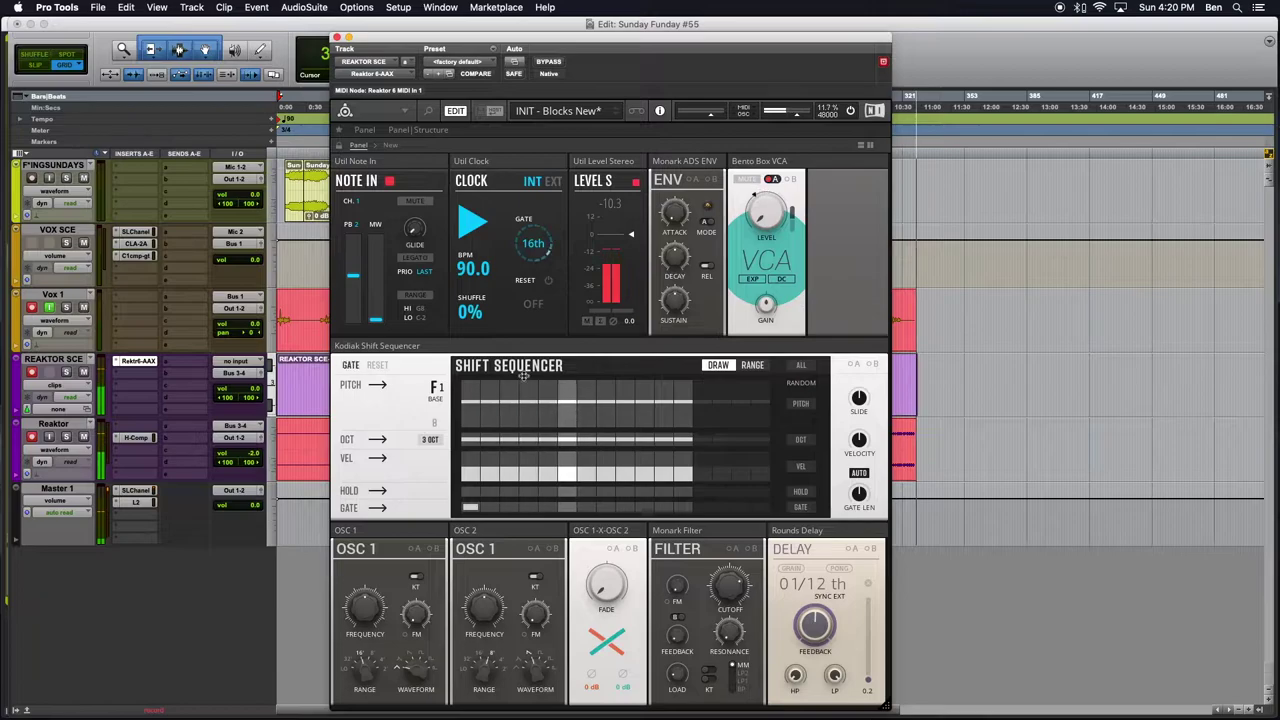
# Set the Monark ADS ENV's sustain to about 43.7.
pyautogui.moveTo(686, 192)
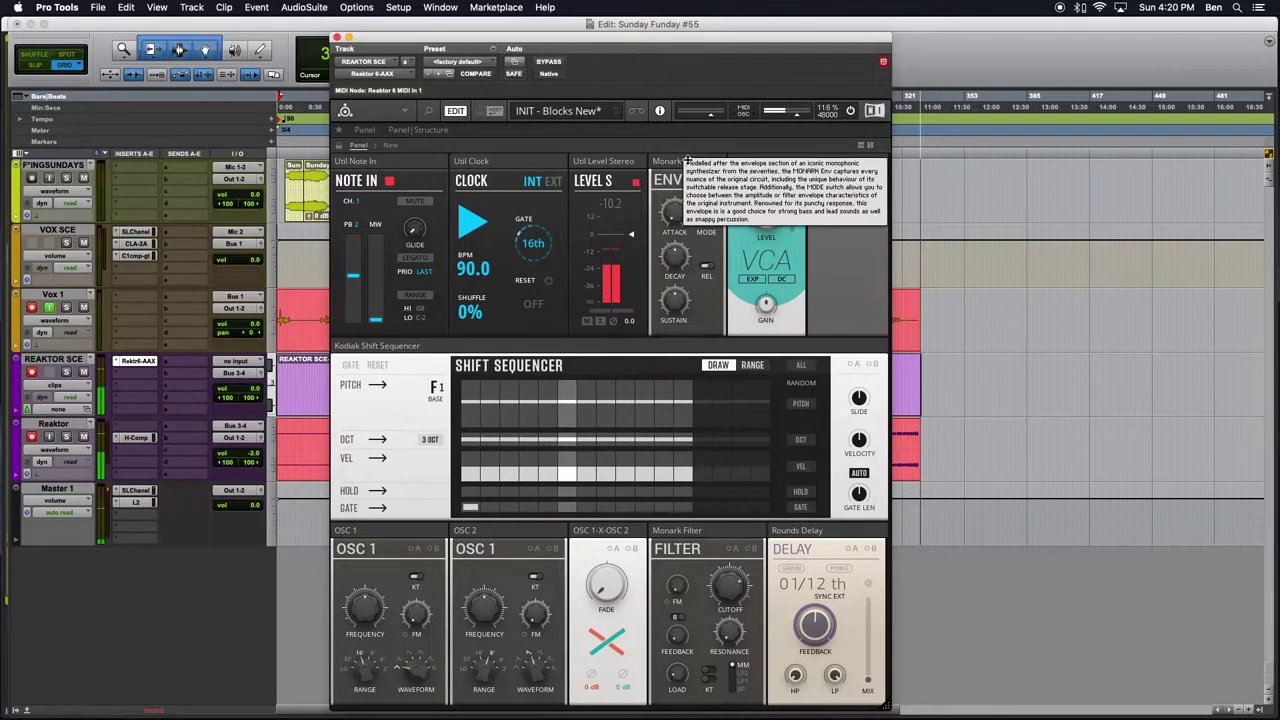
pyautogui.moveTo(812, 527)
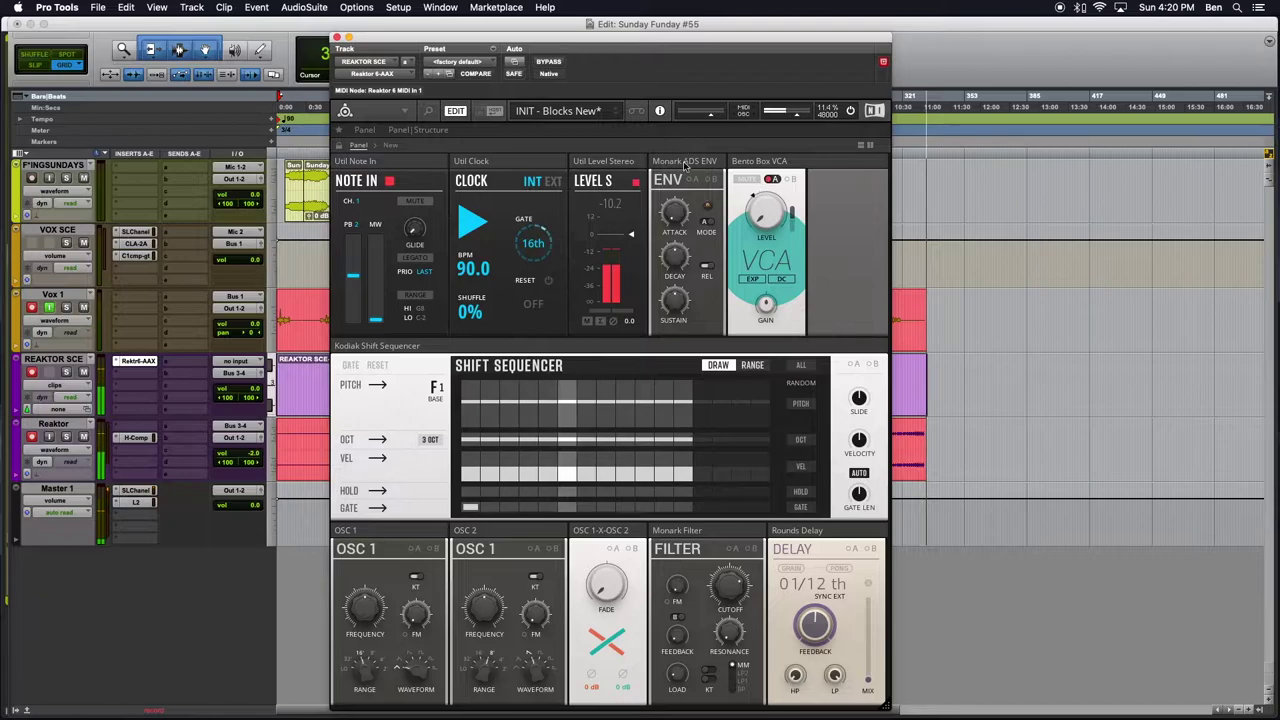
pyautogui.moveTo(677, 256); pyautogui.dragTo(674, 261)
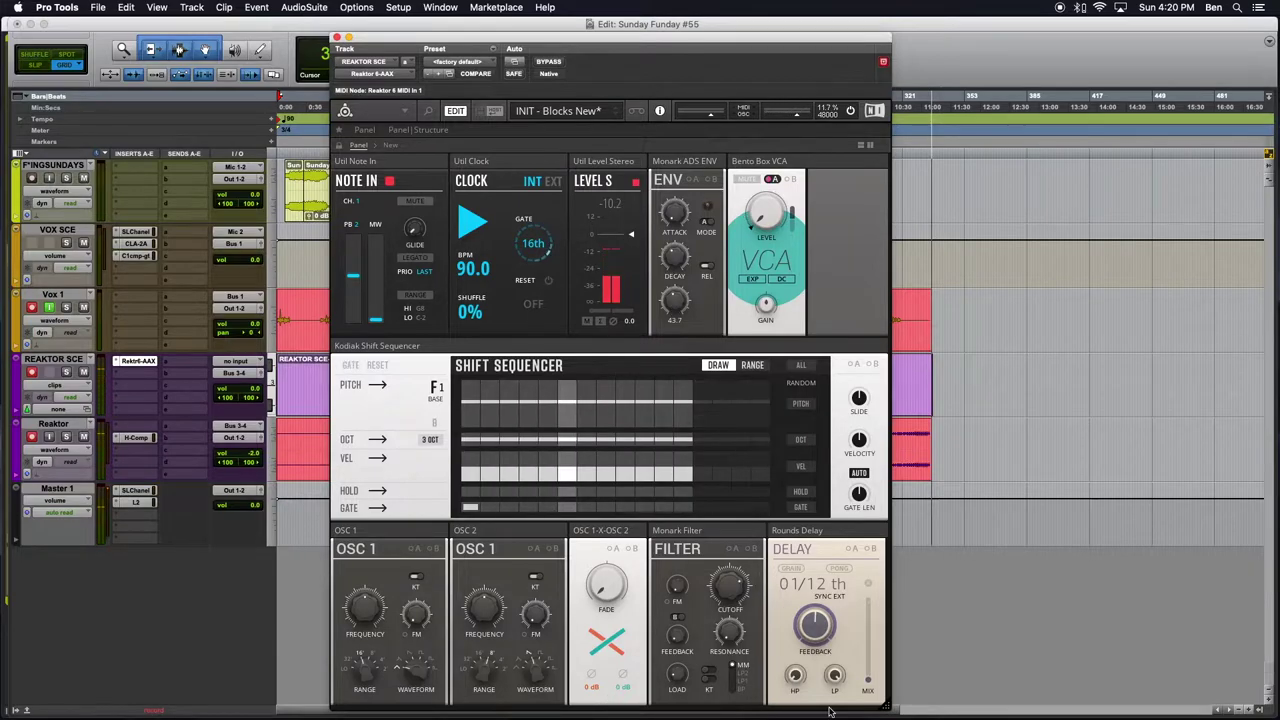
# Turn on the Rounds Delay's Pong mode with its time in note divisions at 01/12 th, and set its high-pass to about 9.7.
pyautogui.moveTo(868, 646)
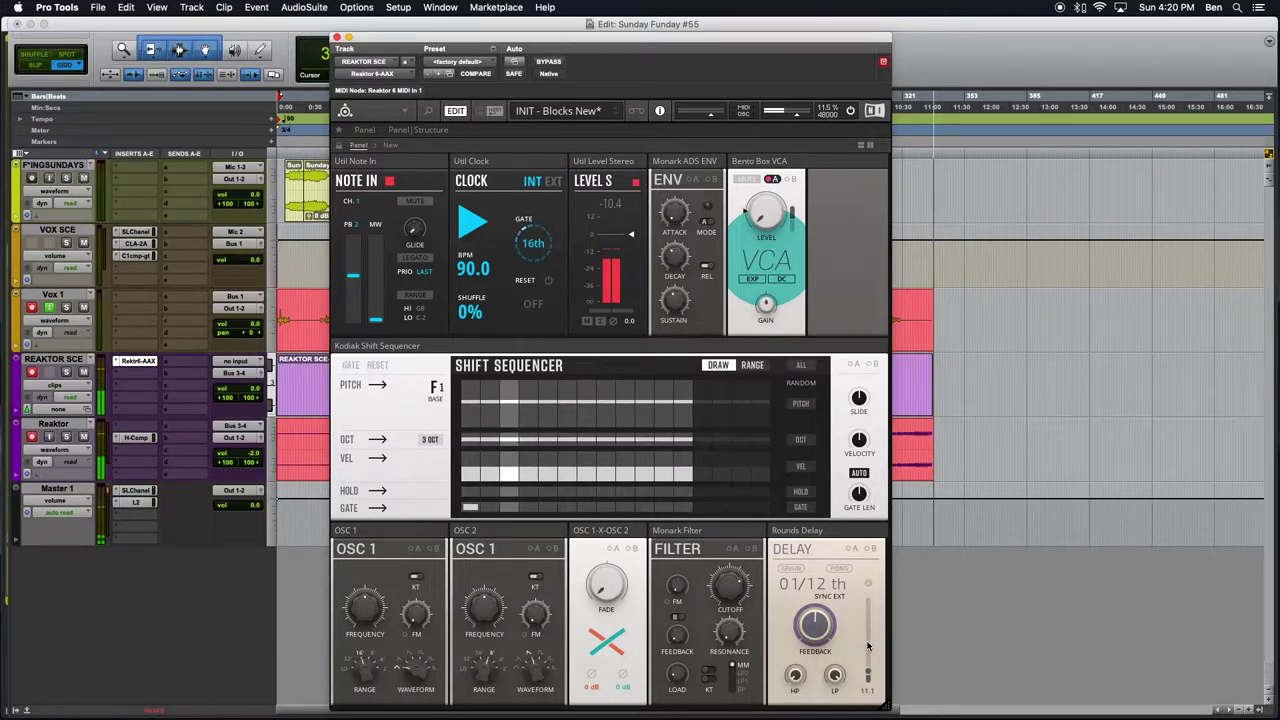
pyautogui.click(835, 570)
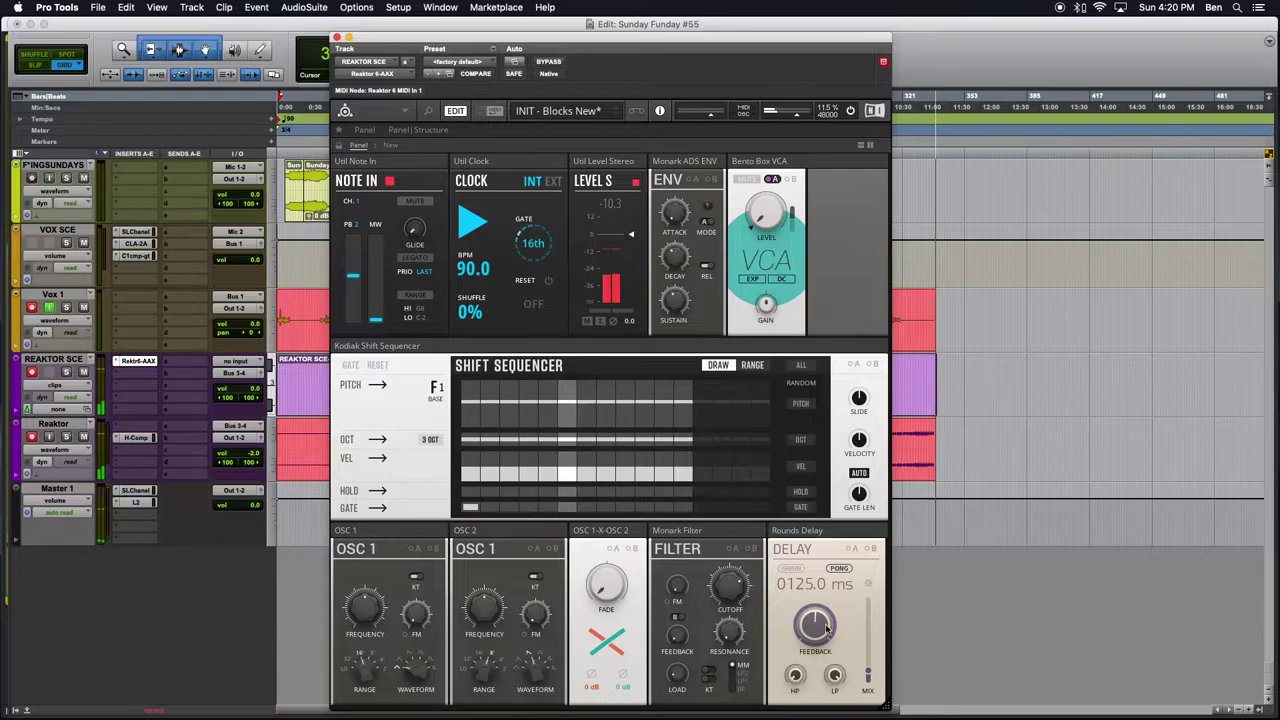
pyautogui.click(835, 588)
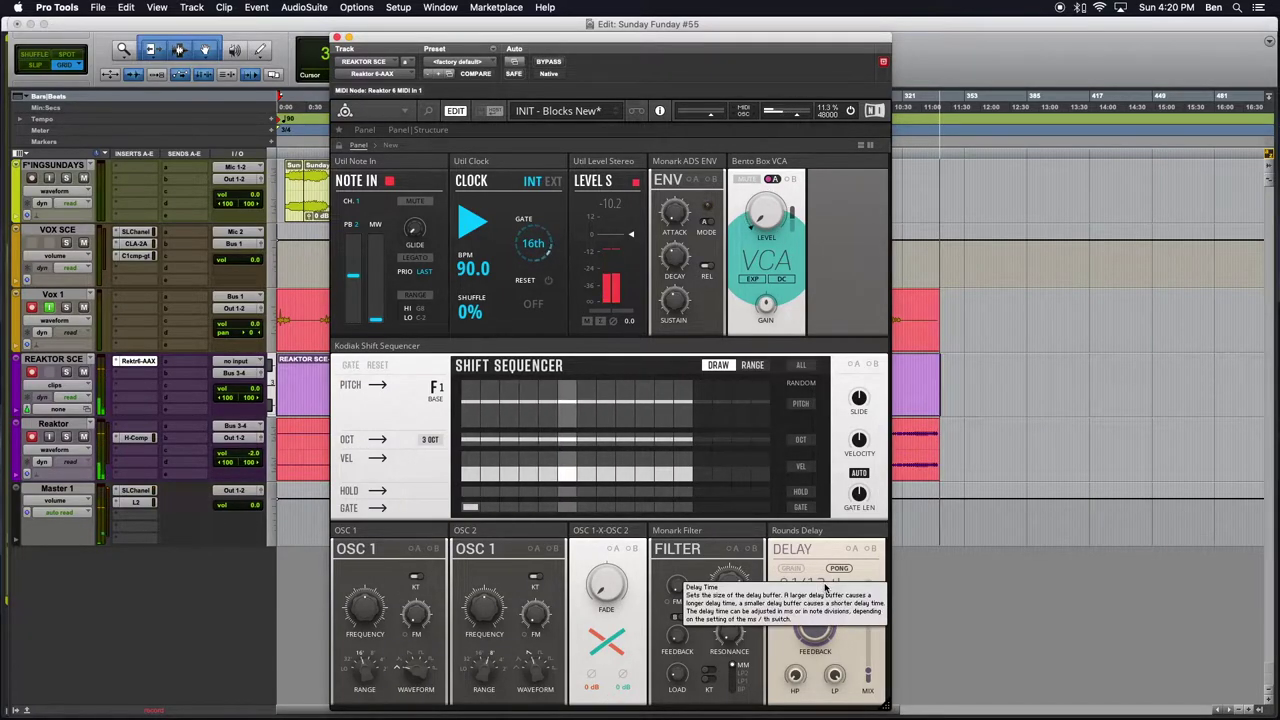
pyautogui.moveTo(834, 674); pyautogui.dragTo(835, 679)
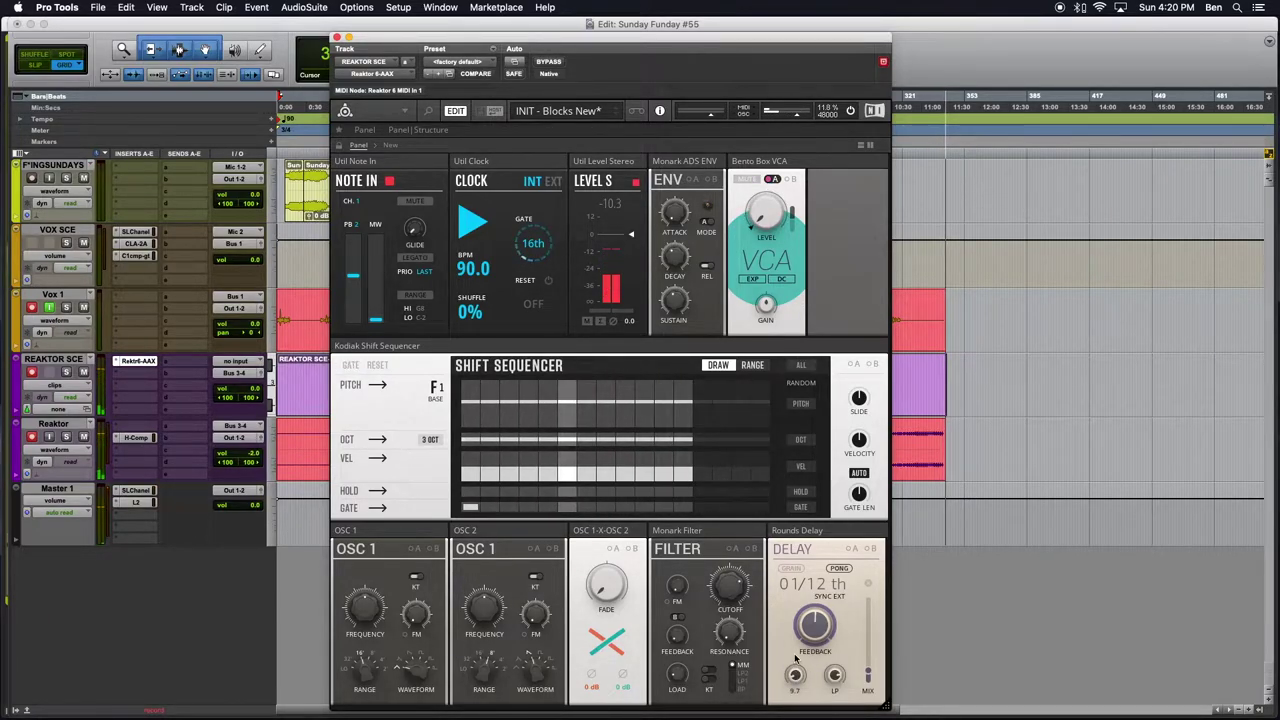
# Add a second gate on step 7 of the Shift Sequencer, trying step 6 as an alternative.
pyautogui.click(586, 508)
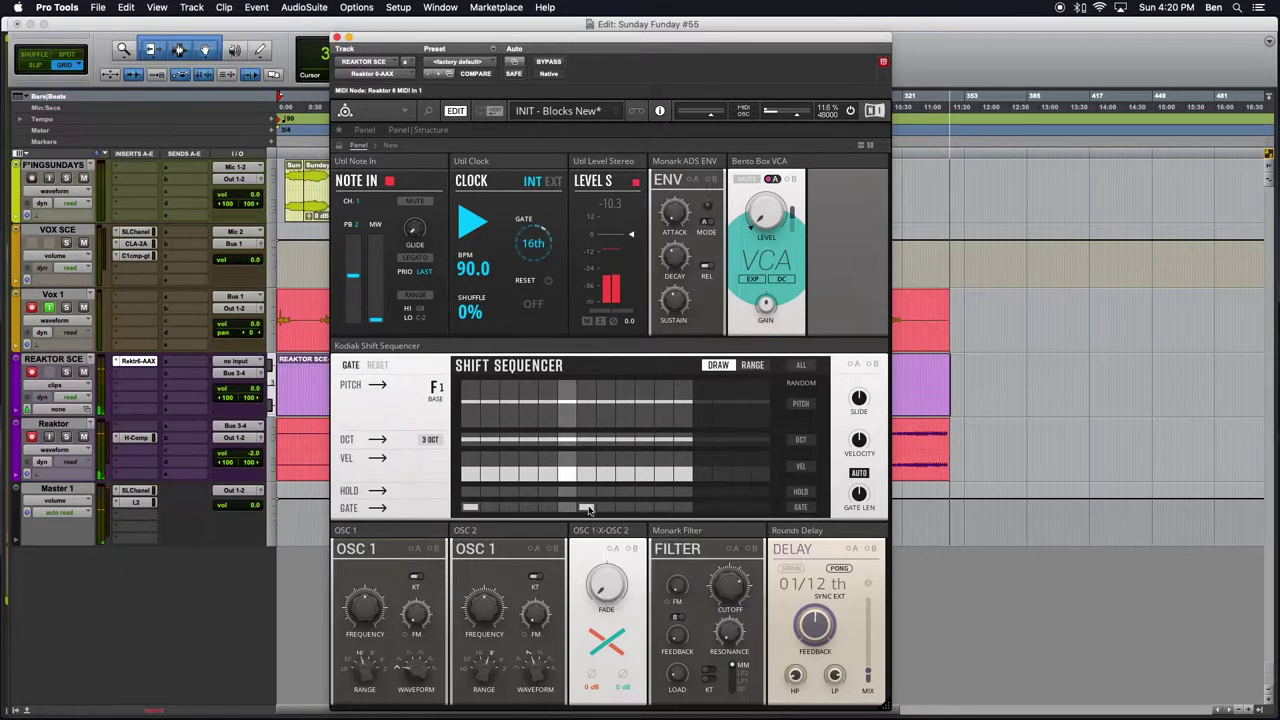
pyautogui.click(586, 508)
pyautogui.click(563, 509)
pyautogui.click(563, 508)
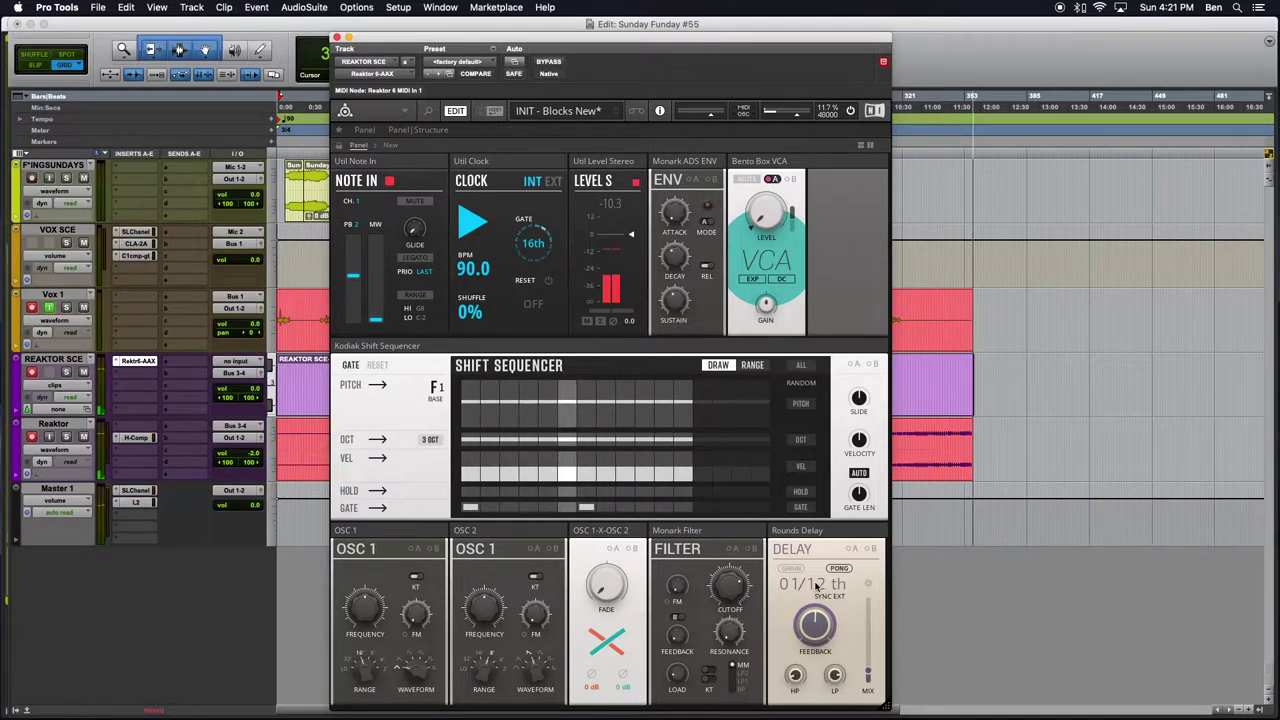
# Set the Rounds Delay's time to 01/06 th and its feedback to about 42.1, with the Util Clock running.
pyautogui.moveTo(820, 598); pyautogui.dragTo(822, 620)
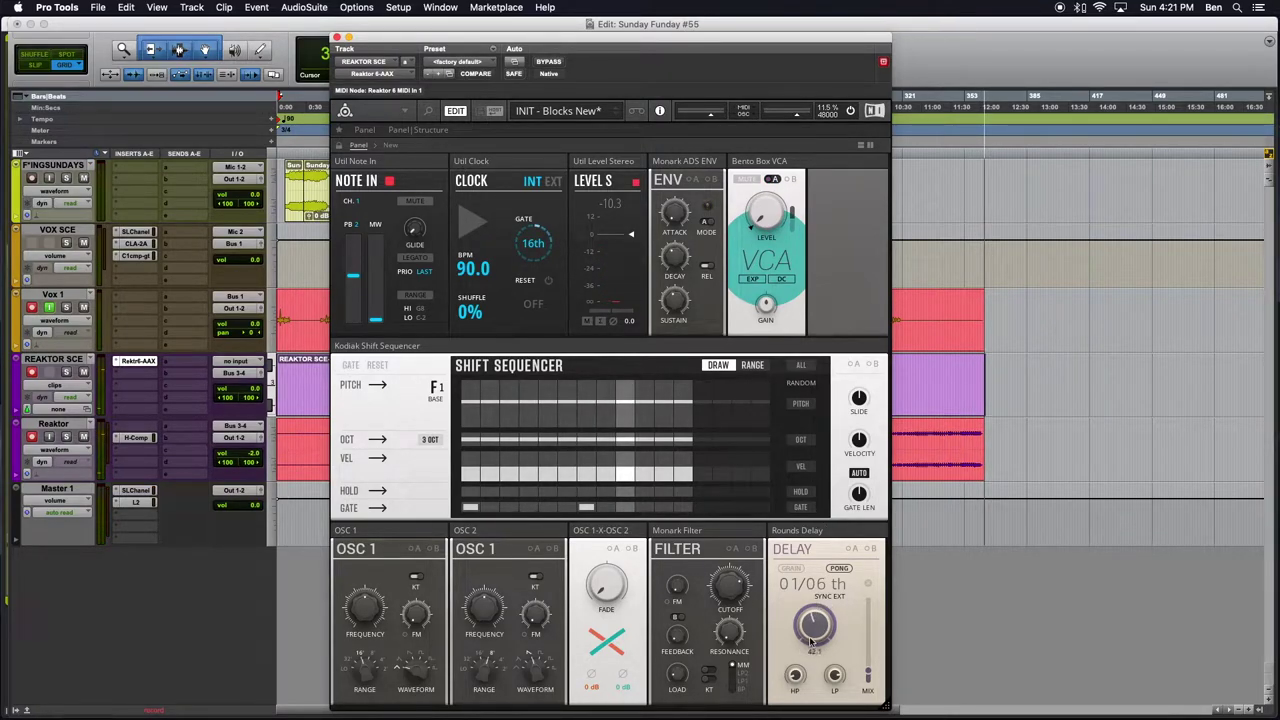
pyautogui.click(474, 224)
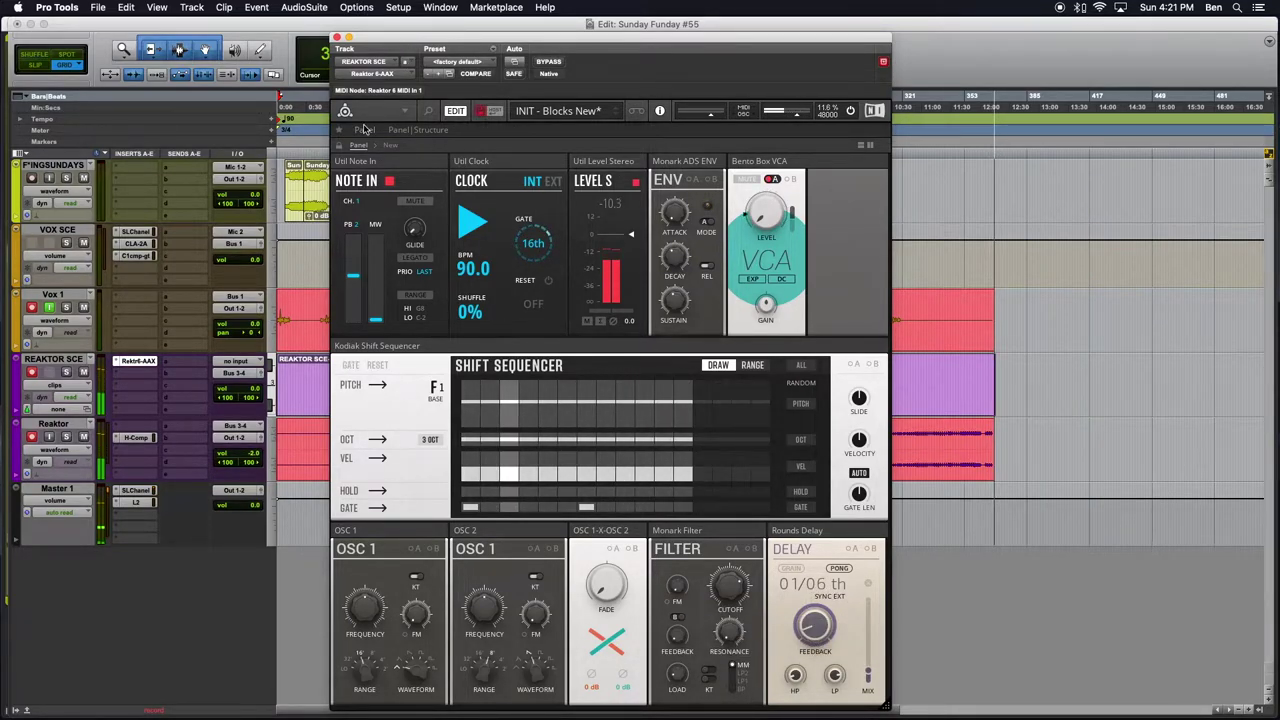
# Check the wiring of the sequencer, envelope, VCA and delay in the structure view, and return to the panel-only view.
pyautogui.click(421, 132)
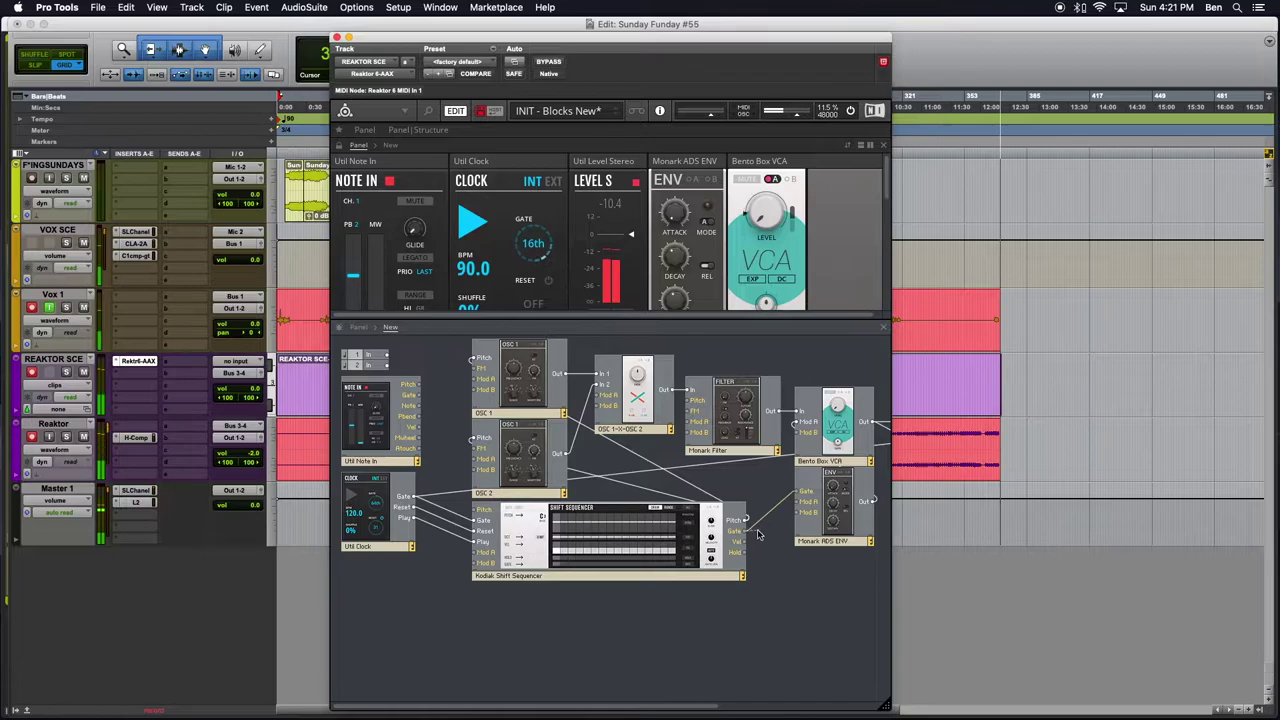
pyautogui.hscroll(5, 660, 585)
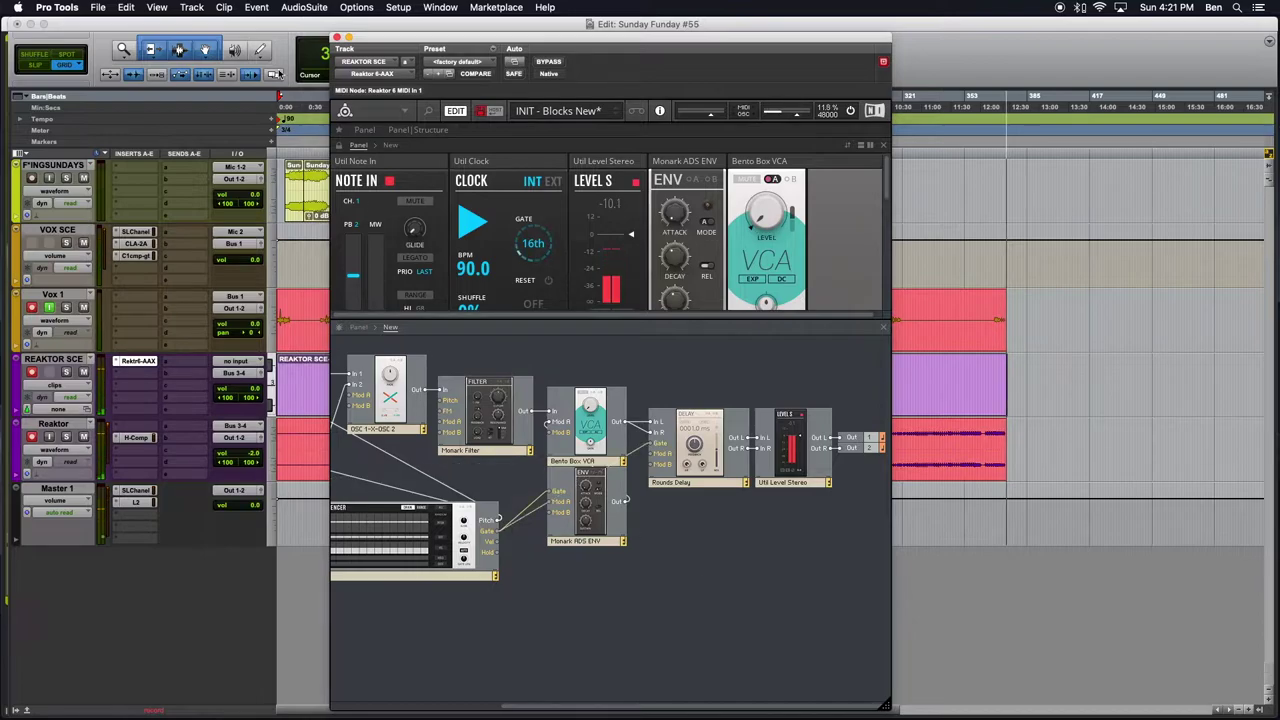
pyautogui.click(365, 130)
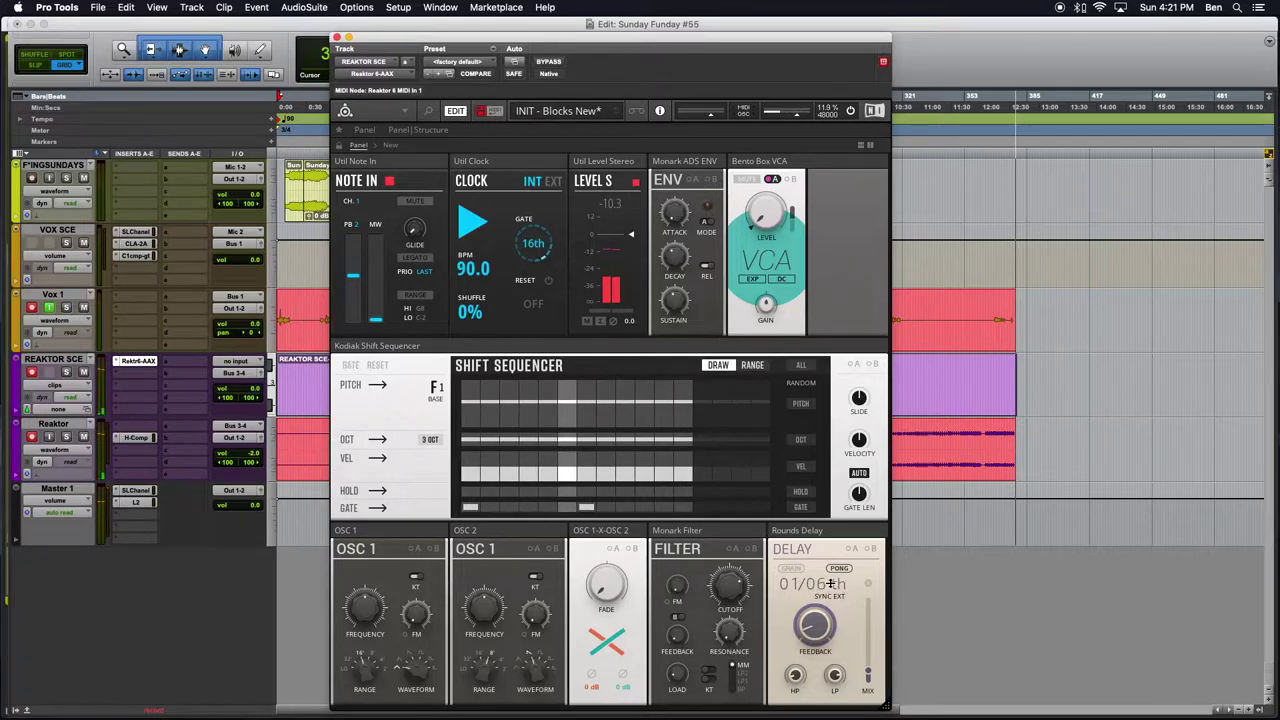
# Set the Rounds Delay's time to 01/12 th and readjust its feedback.
pyautogui.moveTo(815, 583); pyautogui.dragTo(815, 595)
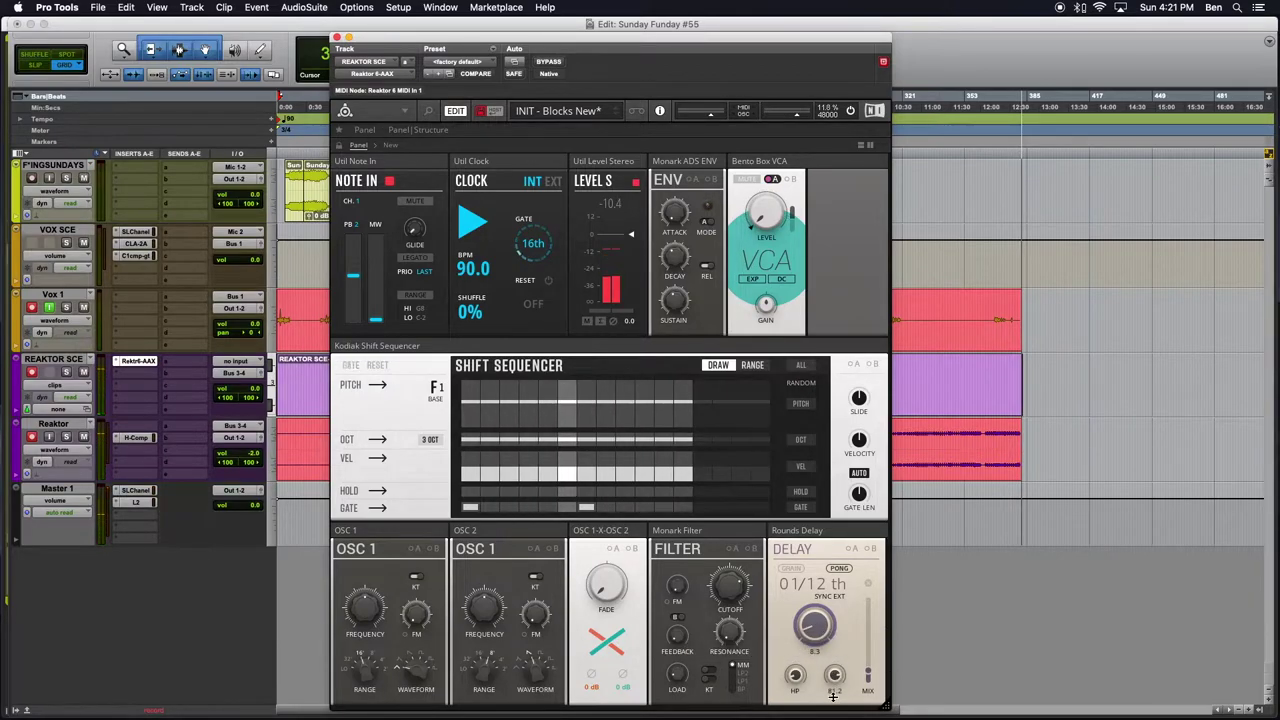
pyautogui.moveTo(814, 628); pyautogui.dragTo(811, 570)
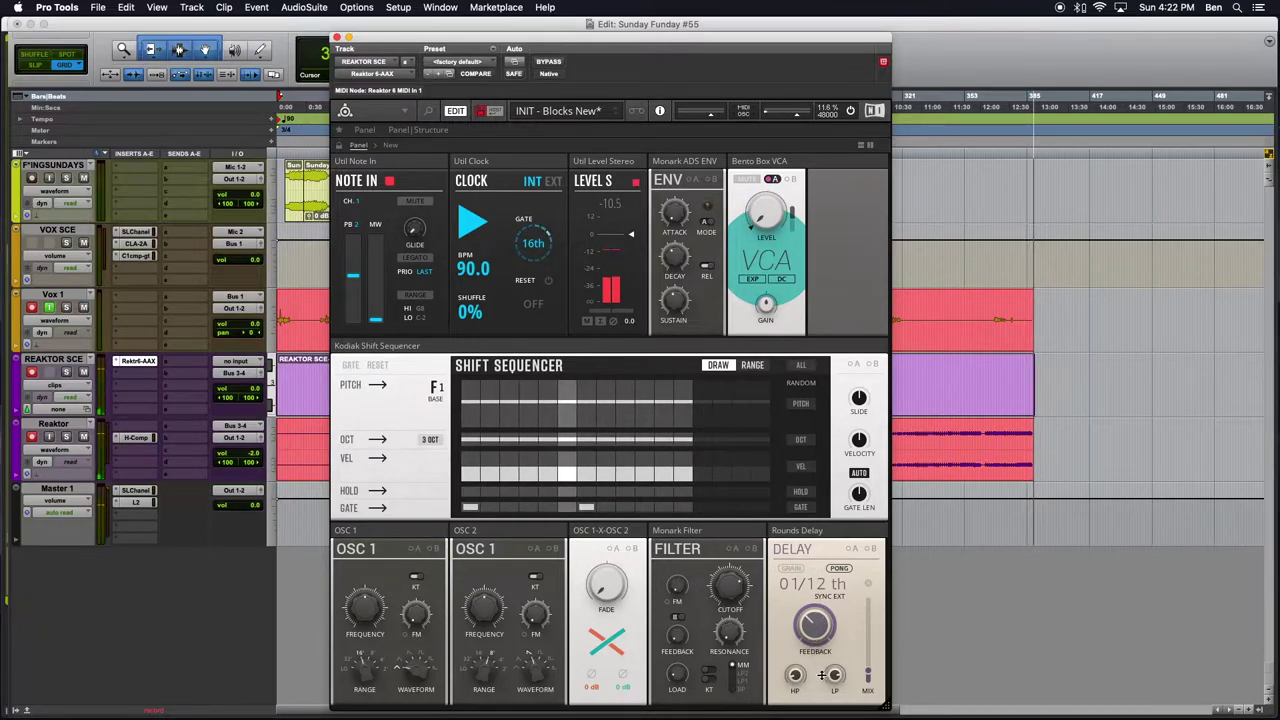
pyautogui.moveTo(810, 615); pyautogui.dragTo(803, 522)
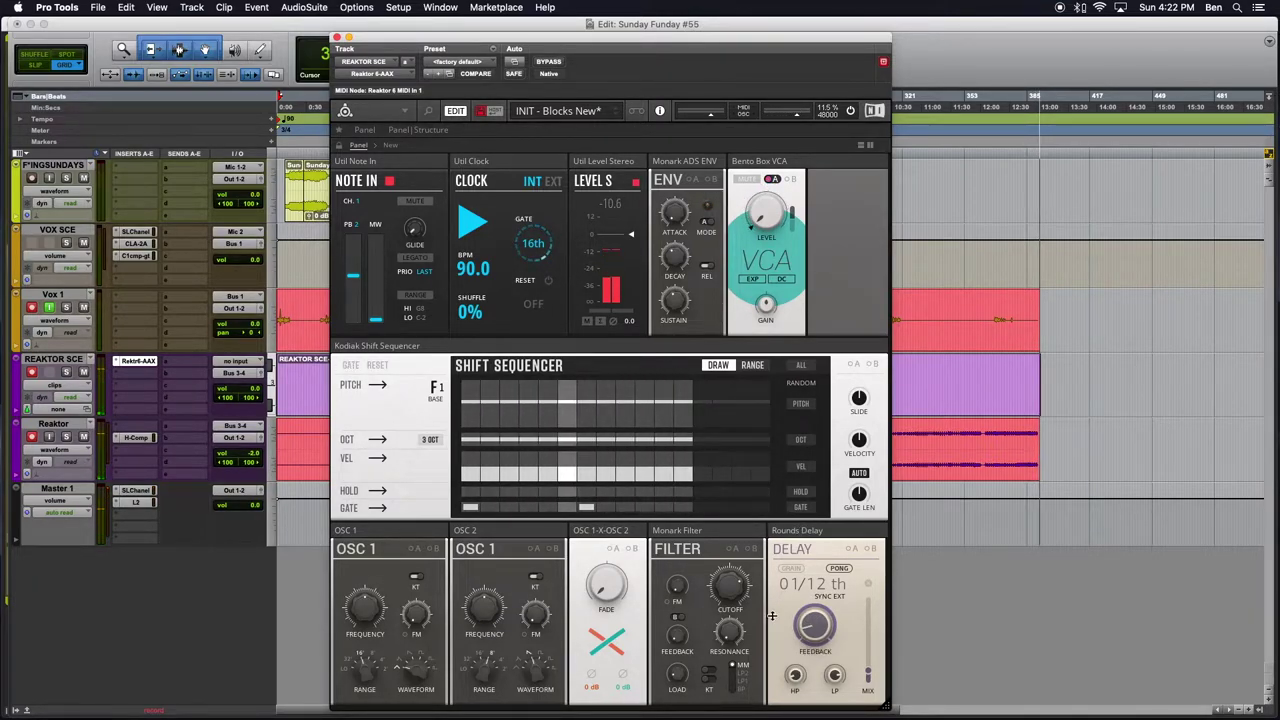
# Shift the OSC 1-X-OSC 2 mixer's fade slightly toward OSC 2.
pyautogui.moveTo(612, 581)
pyautogui.mouseDown()
pyautogui.moveTo(587, 552)
pyautogui.moveTo(588, 565)
pyautogui.moveTo(601, 560)
pyautogui.mouseUp()
pyautogui.moveTo(474, 204); pyautogui.dragTo(612, 660)
pyautogui.moveTo(686, 684); pyautogui.dragTo(679, 679)
pyautogui.moveTo(754, 710); pyautogui.dragTo(701, 669)
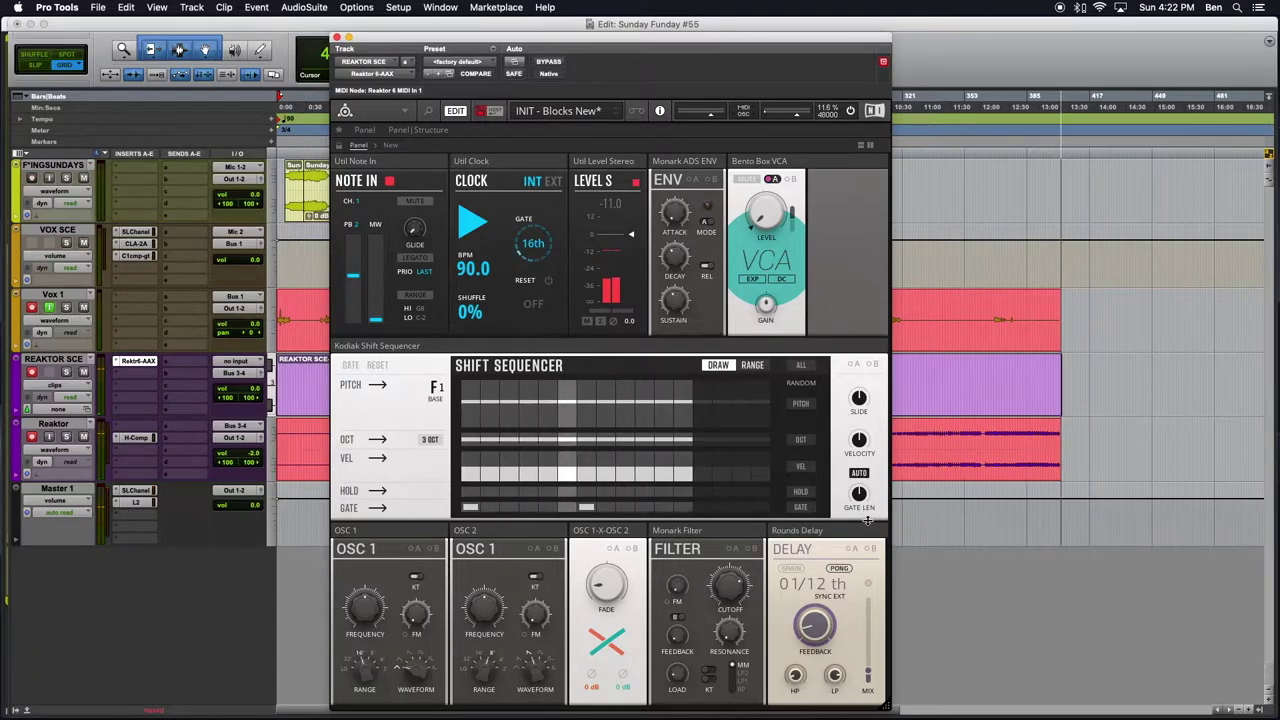
# Lower the Shift Sequencer's gate length and velocity amount, and raise the velocity bars of steps 1 and 7 to maximum.
pyautogui.moveTo(859, 494); pyautogui.dragTo(860, 543)
pyautogui.moveTo(847, 440); pyautogui.dragTo(854, 487)
pyautogui.moveTo(854, 495); pyautogui.dragTo(614, 476)
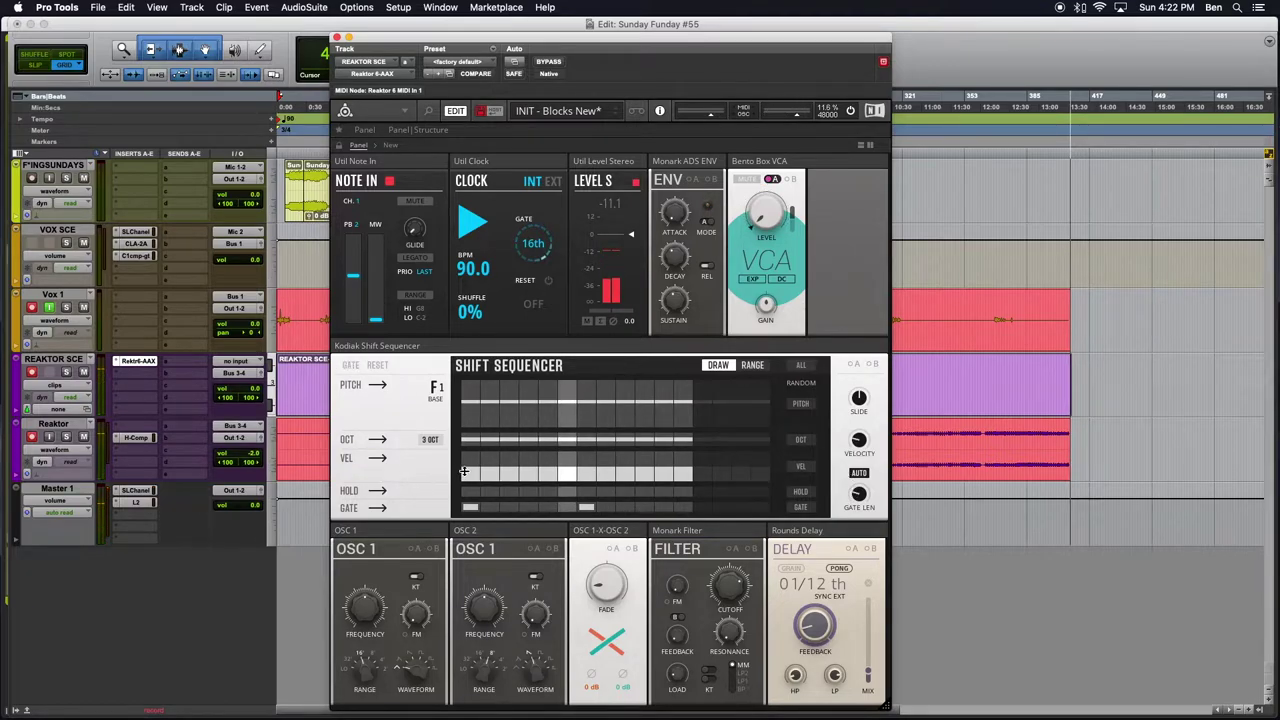
pyautogui.click(586, 454)
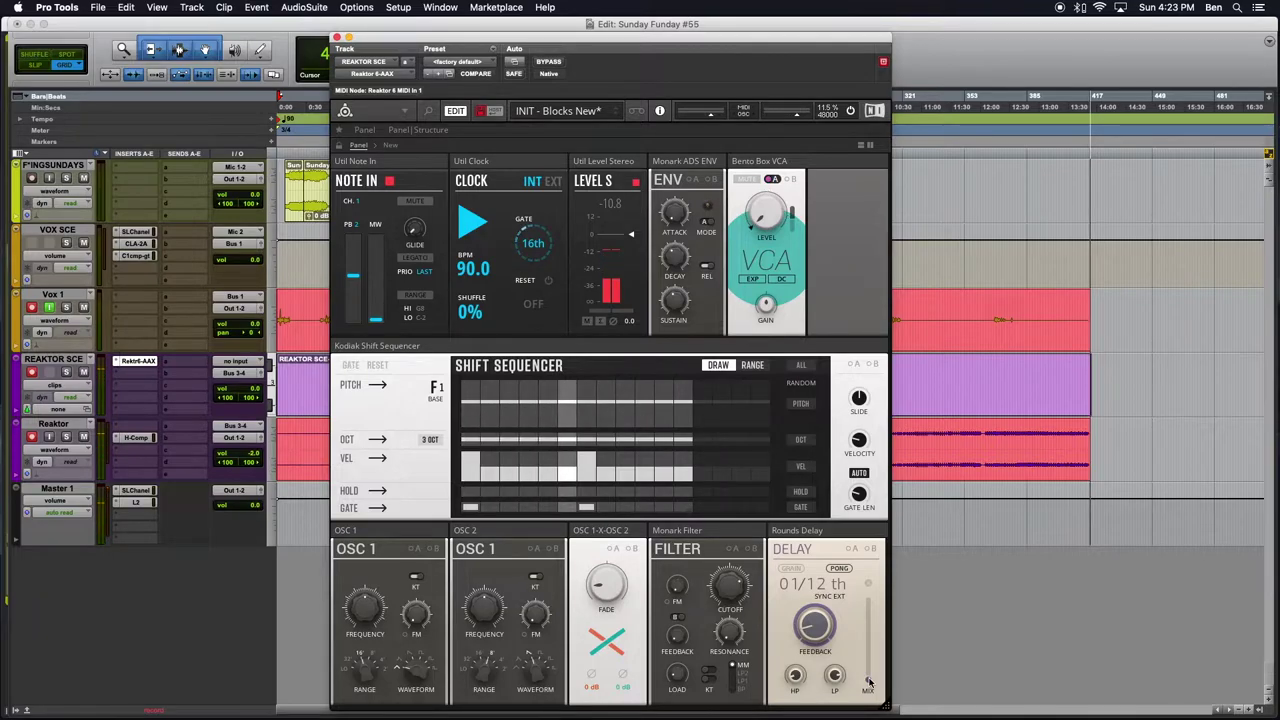
# Raise the Rounds Delay's mix and set its time to 01/06 th after trying 01/16 th.
pyautogui.moveTo(869, 682); pyautogui.dragTo(869, 675)
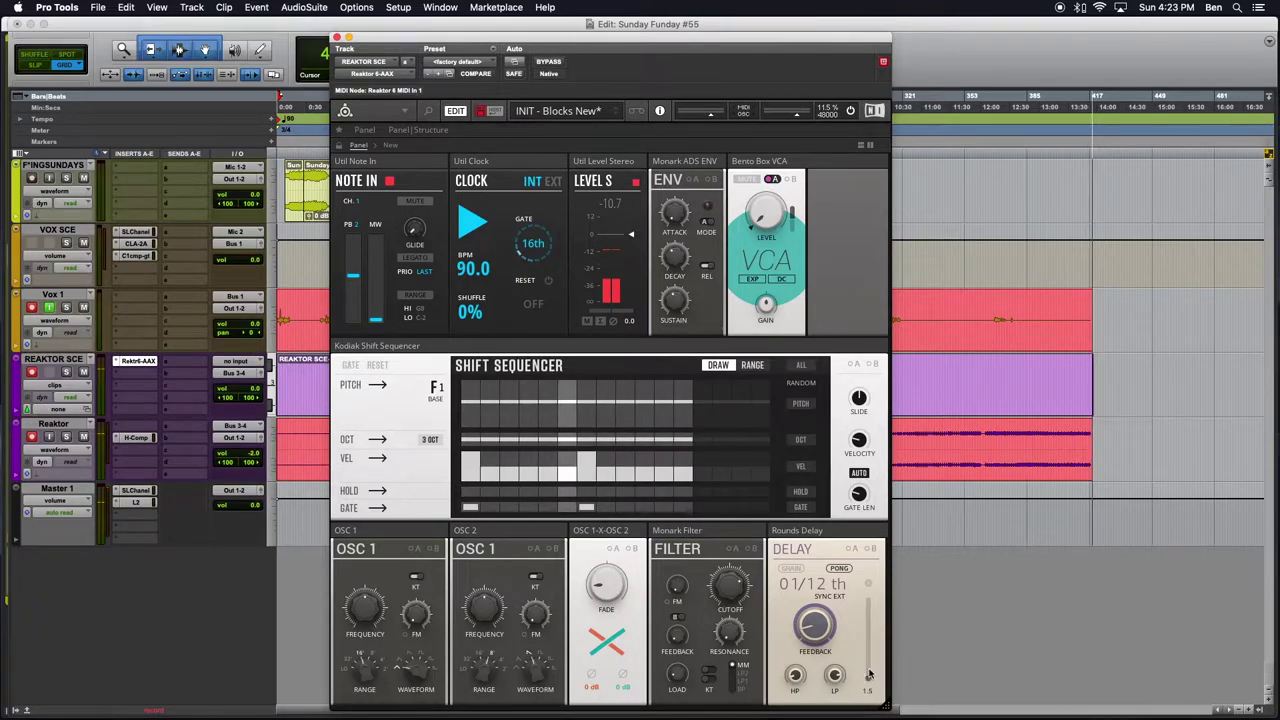
pyautogui.moveTo(817, 624); pyautogui.dragTo(822, 569)
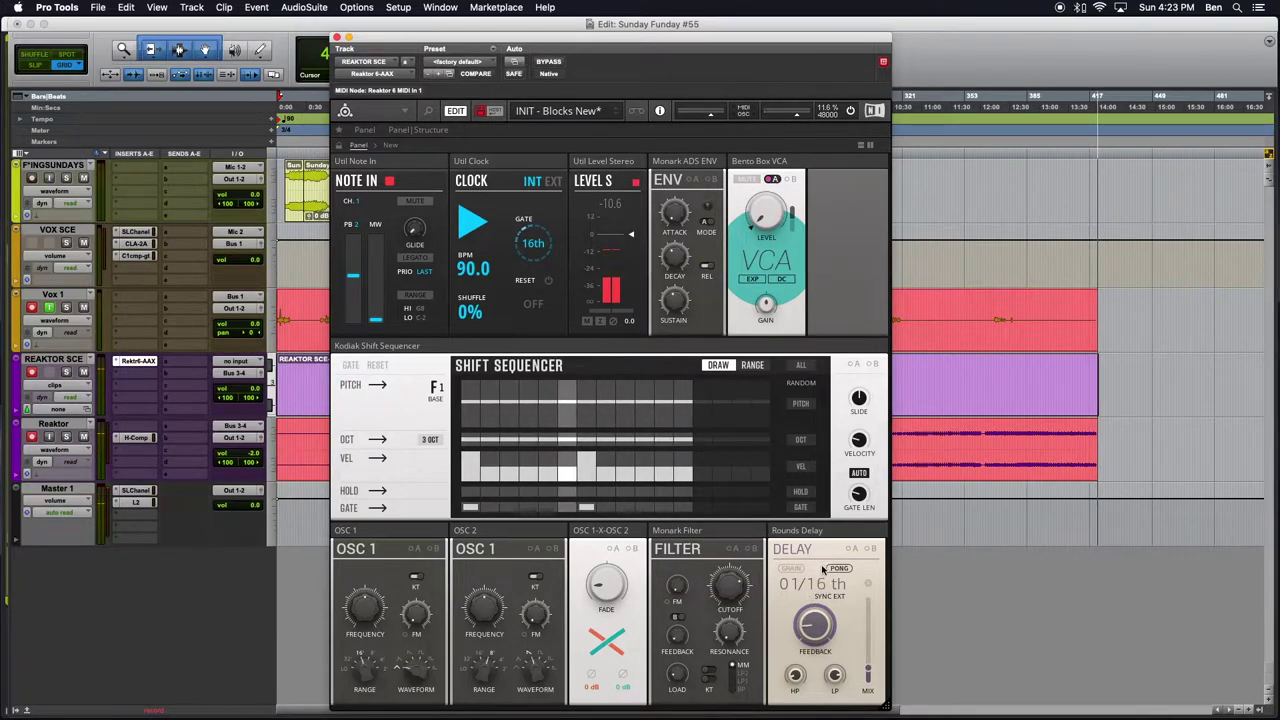
pyautogui.moveTo(820, 560); pyautogui.dragTo(820, 607)
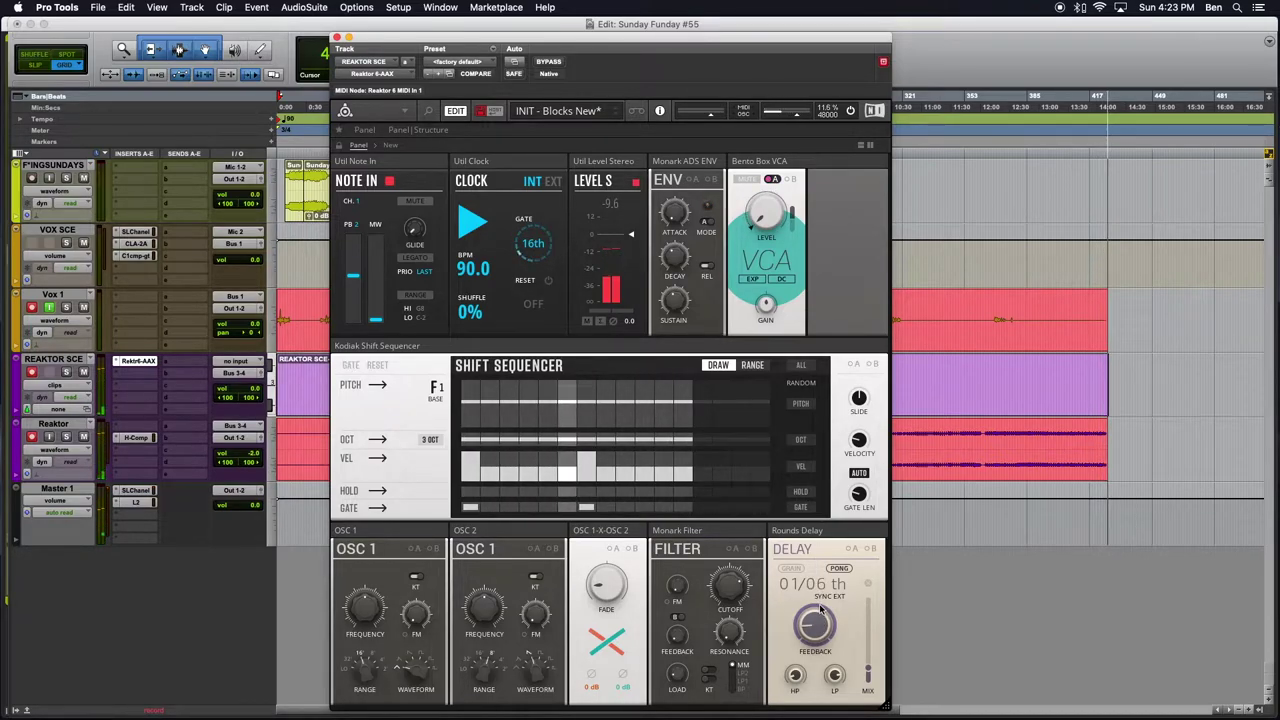
# Stop and restart the Util Clock, and try external sync before returning to INT.
pyautogui.click(476, 228)
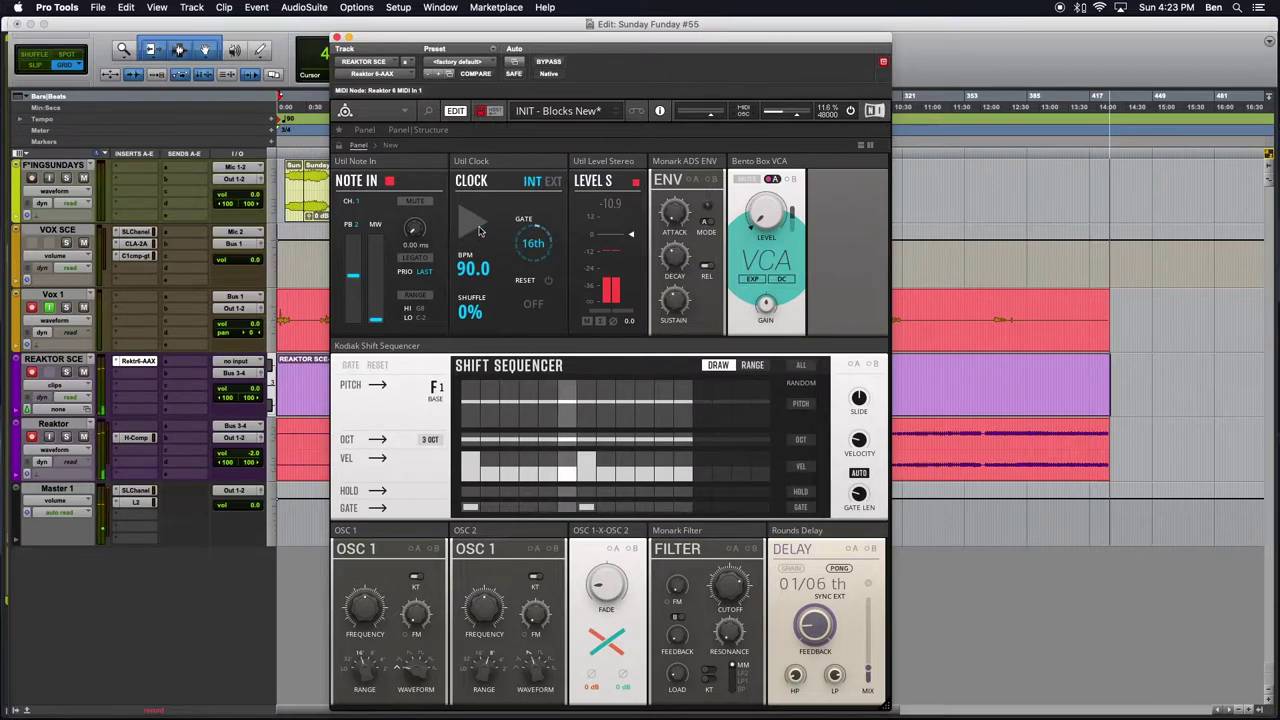
pyautogui.click(476, 228)
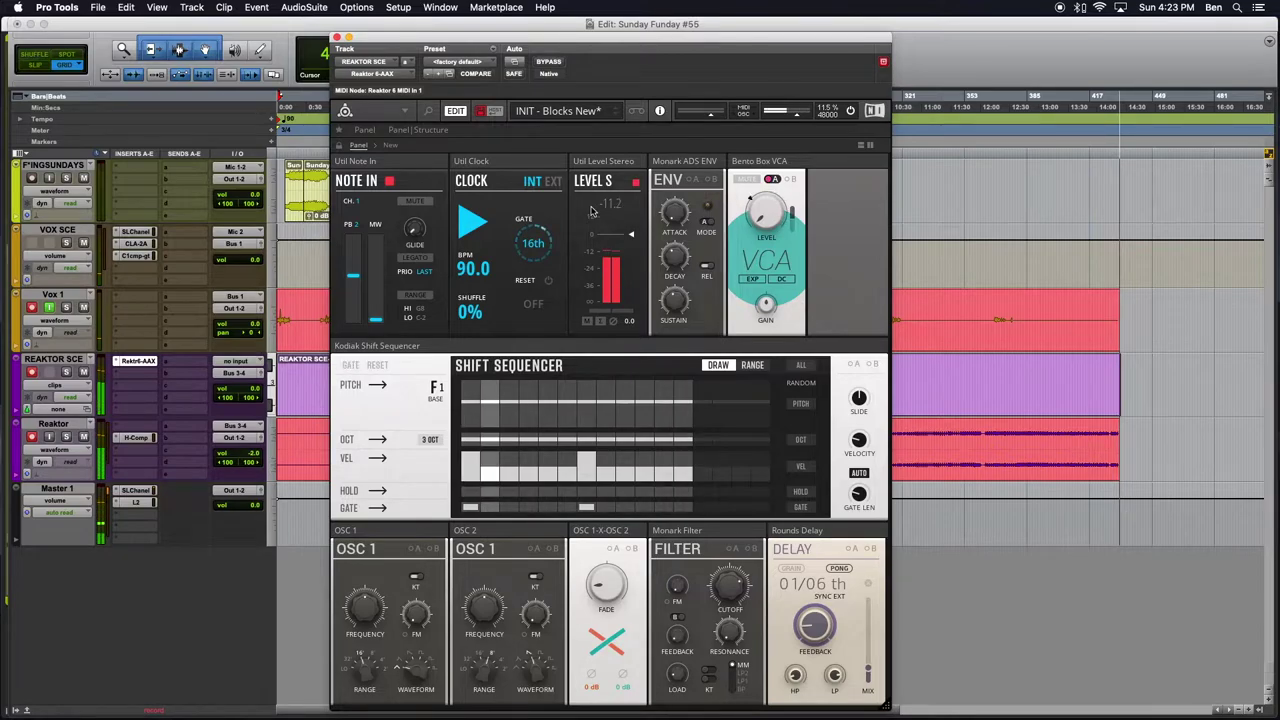
pyautogui.click(553, 184)
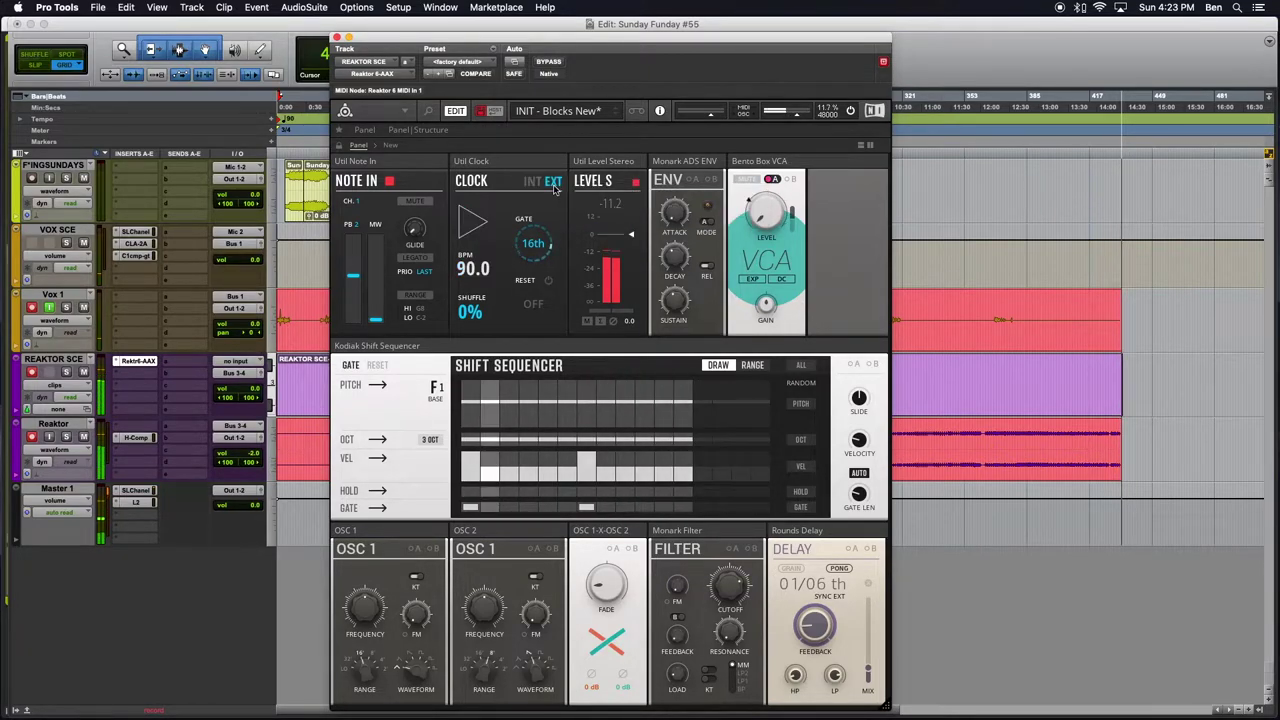
pyautogui.click(533, 184)
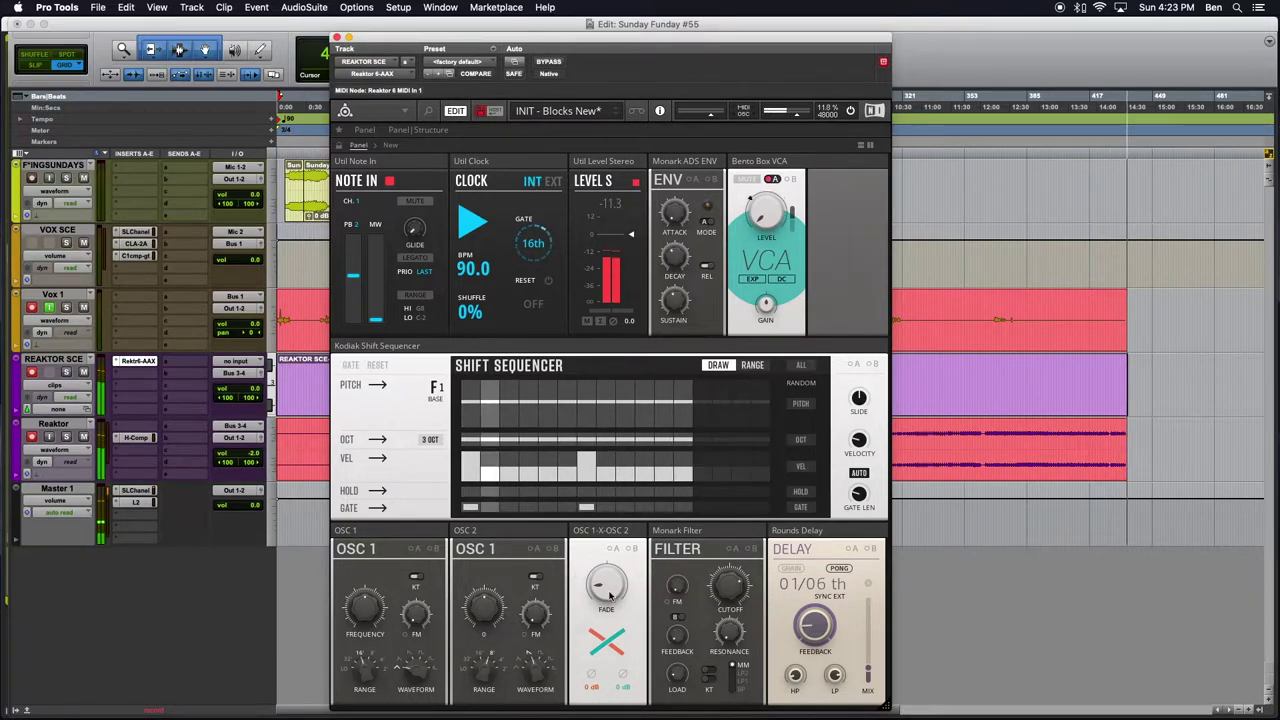
# Set the Rounds Delay's low-pass to about 65.2 and turn off its Pong mode.
pyautogui.moveTo(676, 263)
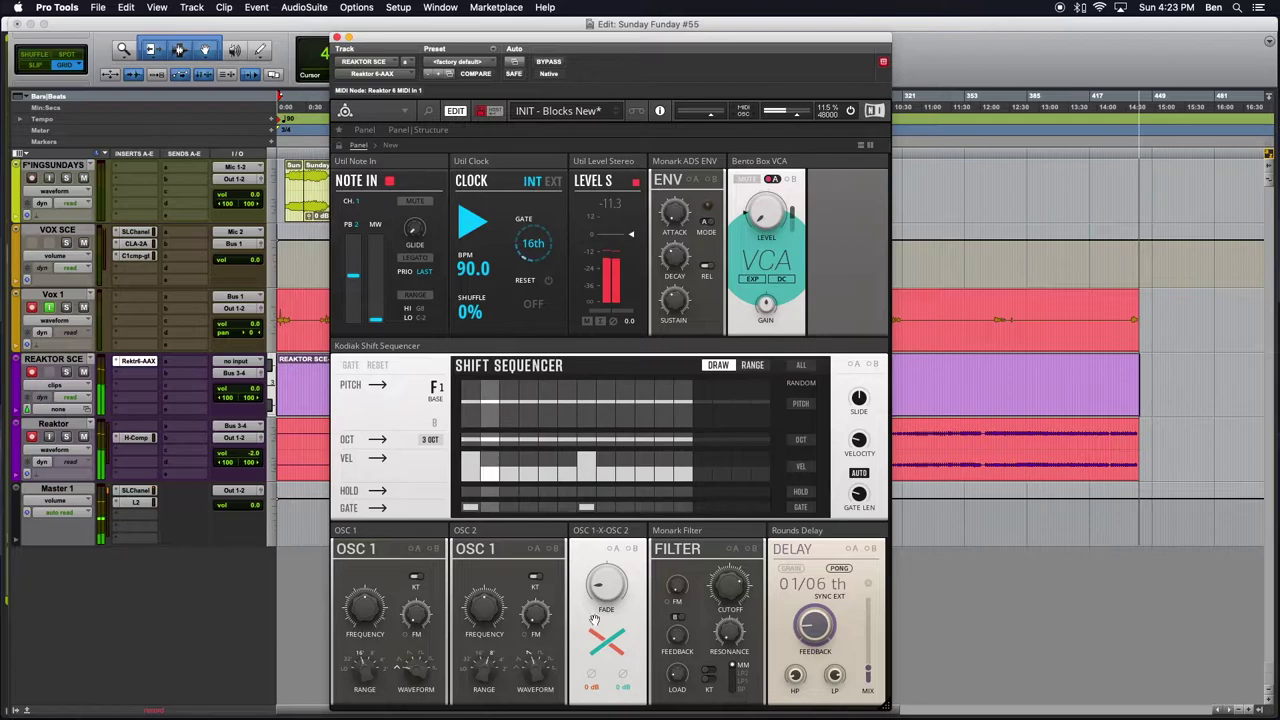
pyautogui.moveTo(814, 625); pyautogui.dragTo(836, 716)
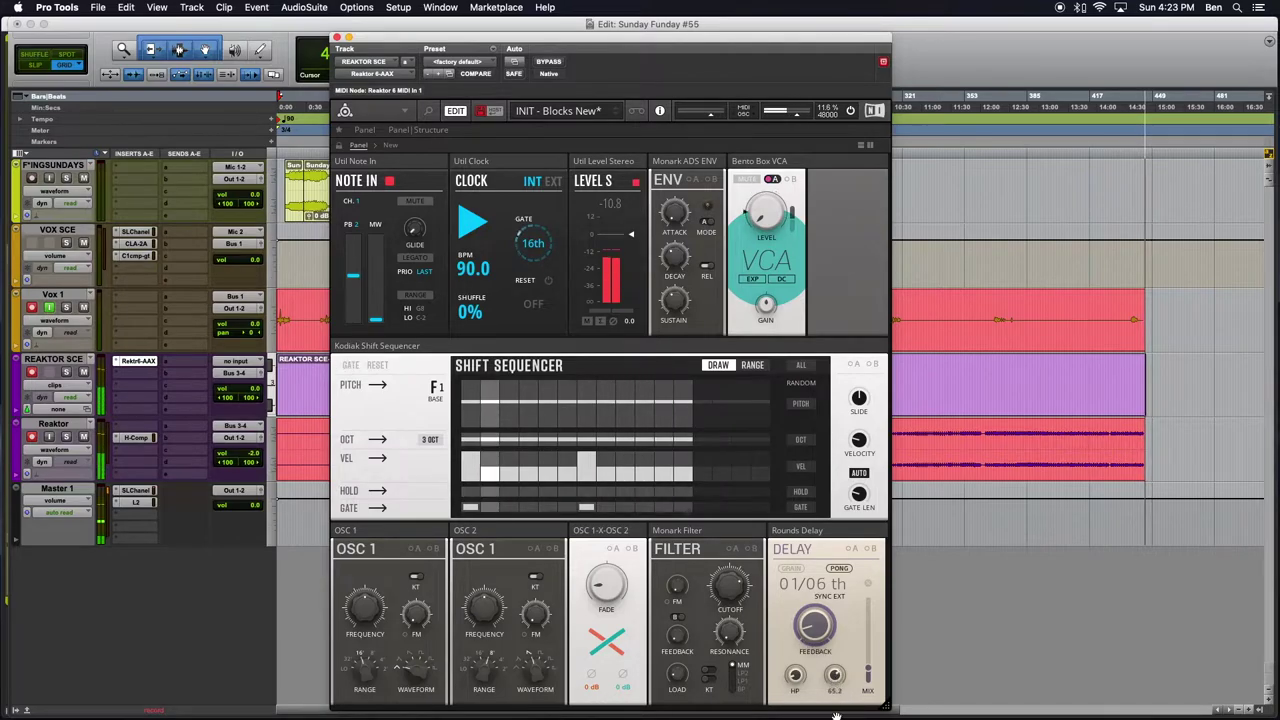
pyautogui.click(839, 569)
pyautogui.click(789, 568)
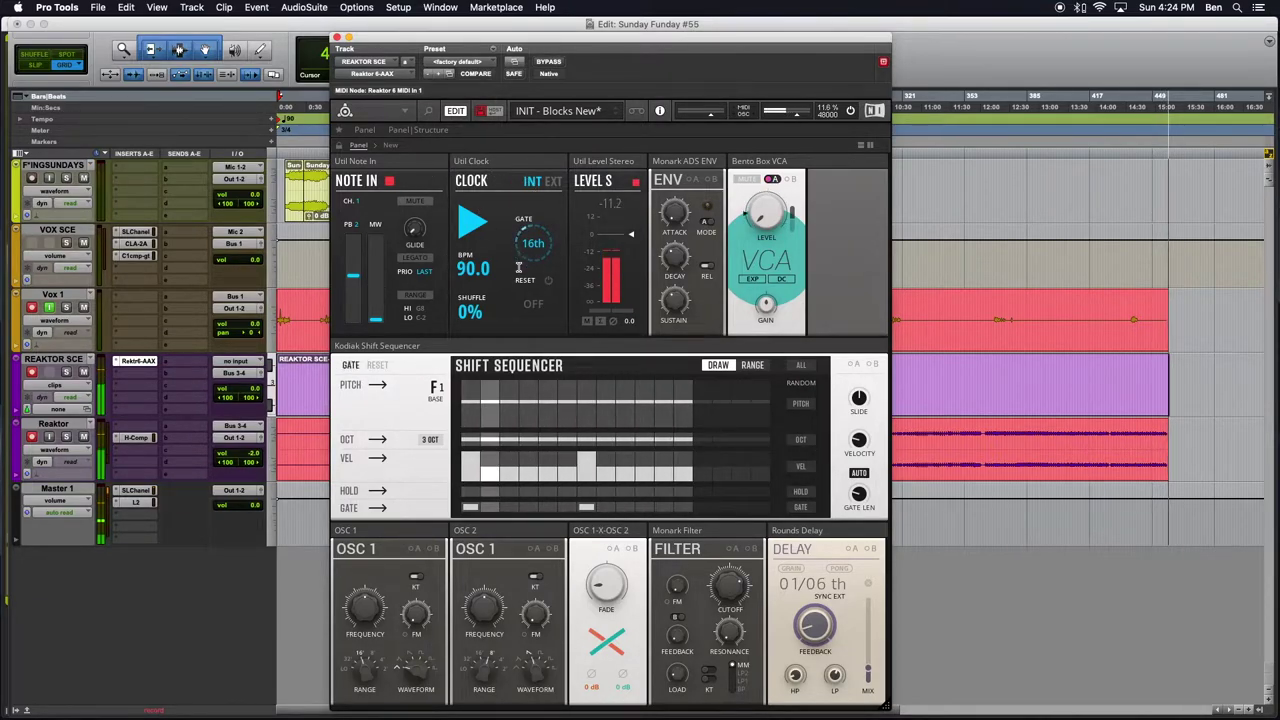
# Try the Util Clock's shuffle and a reset interval of 16, returning them to 0% and OFF.
pyautogui.moveTo(466, 312); pyautogui.dragTo(537, 330)
pyautogui.doubleClick(477, 308)
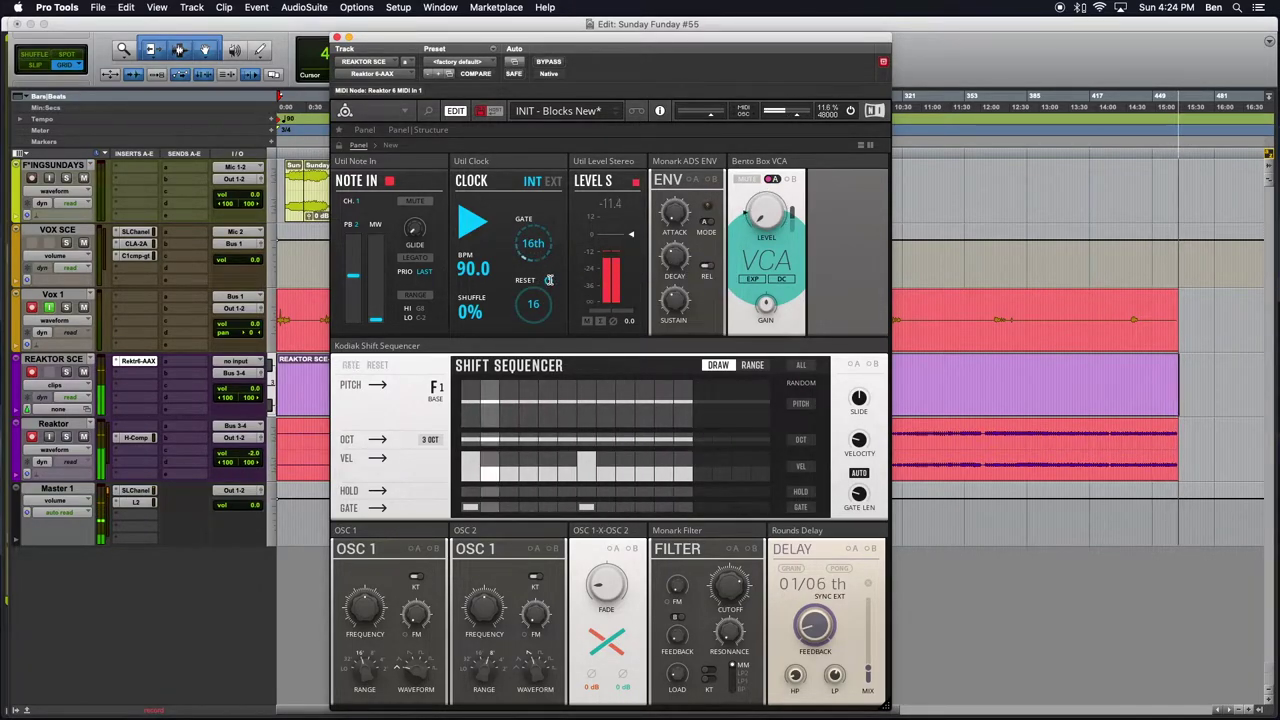
pyautogui.click(549, 280)
pyautogui.click(550, 280)
pyautogui.click(549, 281)
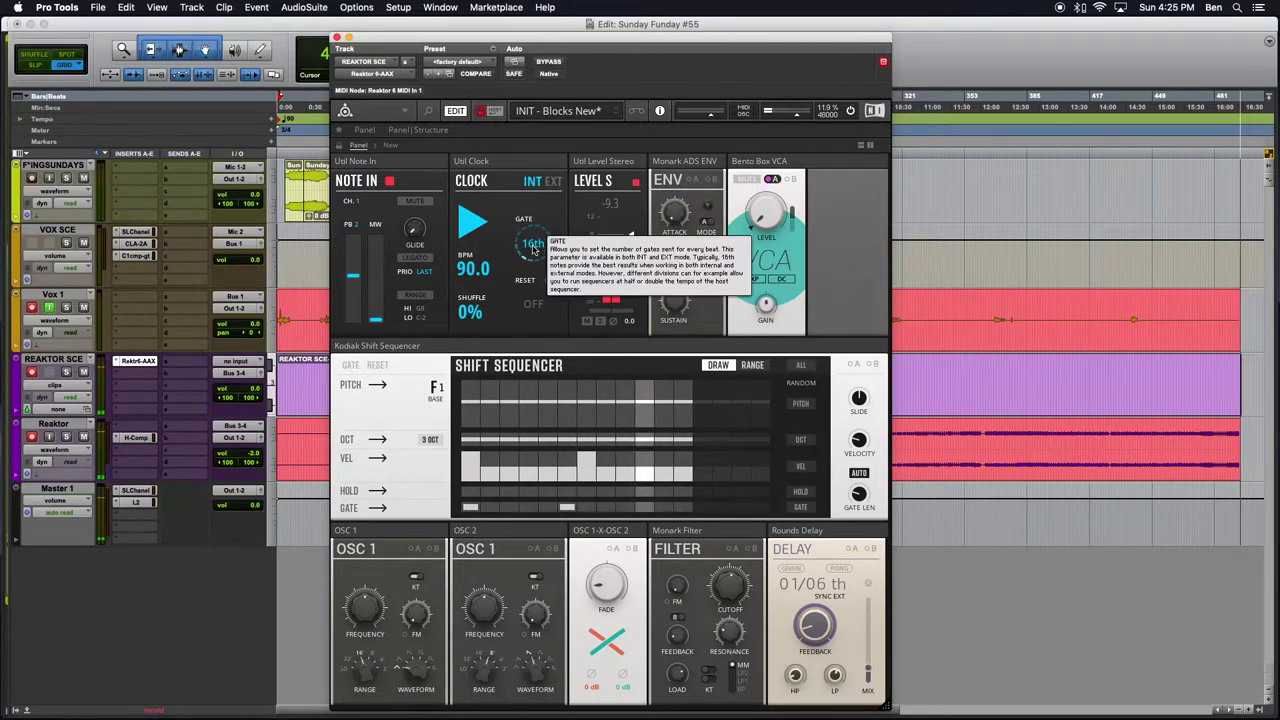
# Try an 8th gate rate on the Util Clock and return it to 16th.
pyautogui.moveTo(538, 250); pyautogui.dragTo(545, 222)
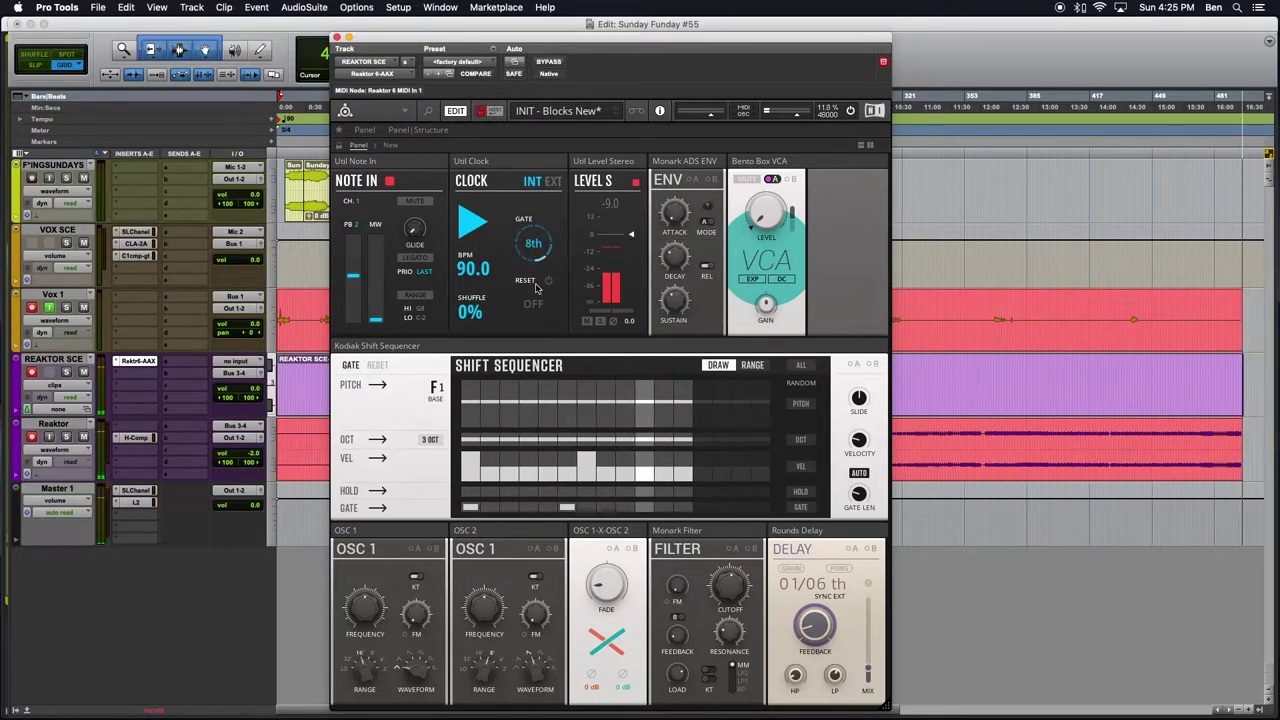
pyautogui.moveTo(545, 209); pyautogui.dragTo(537, 308)
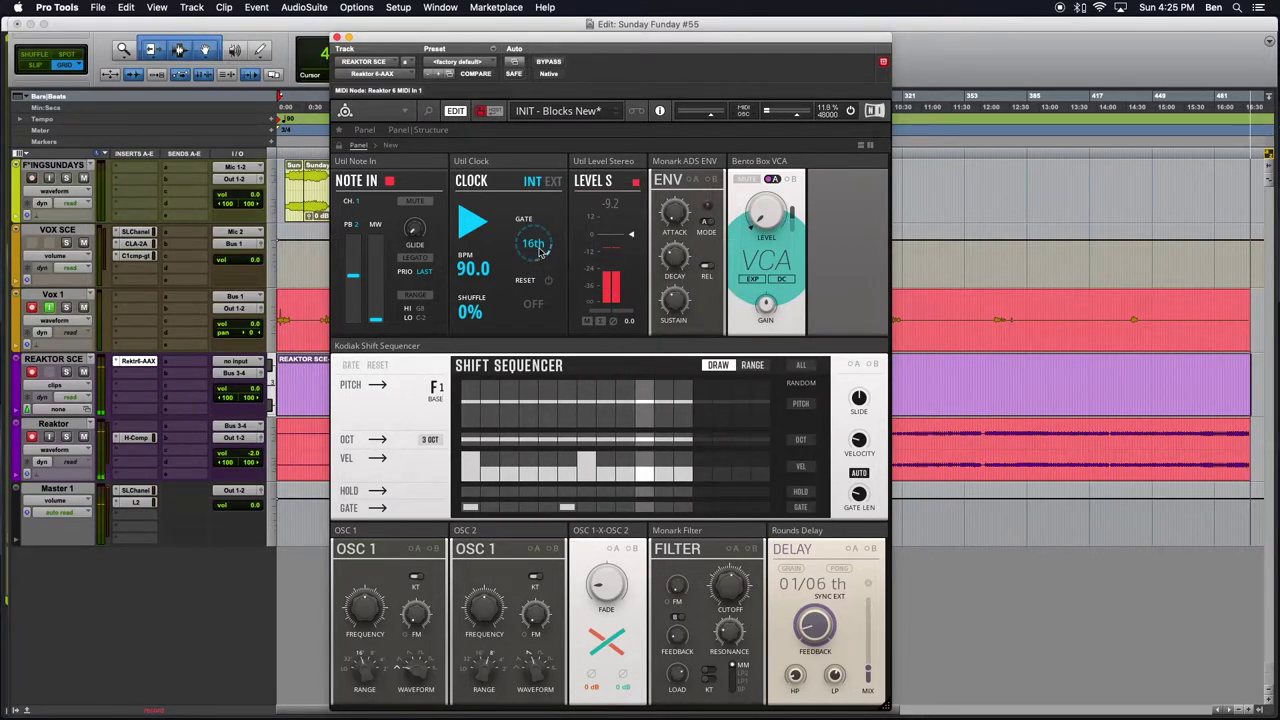
pyautogui.moveTo(539, 250)
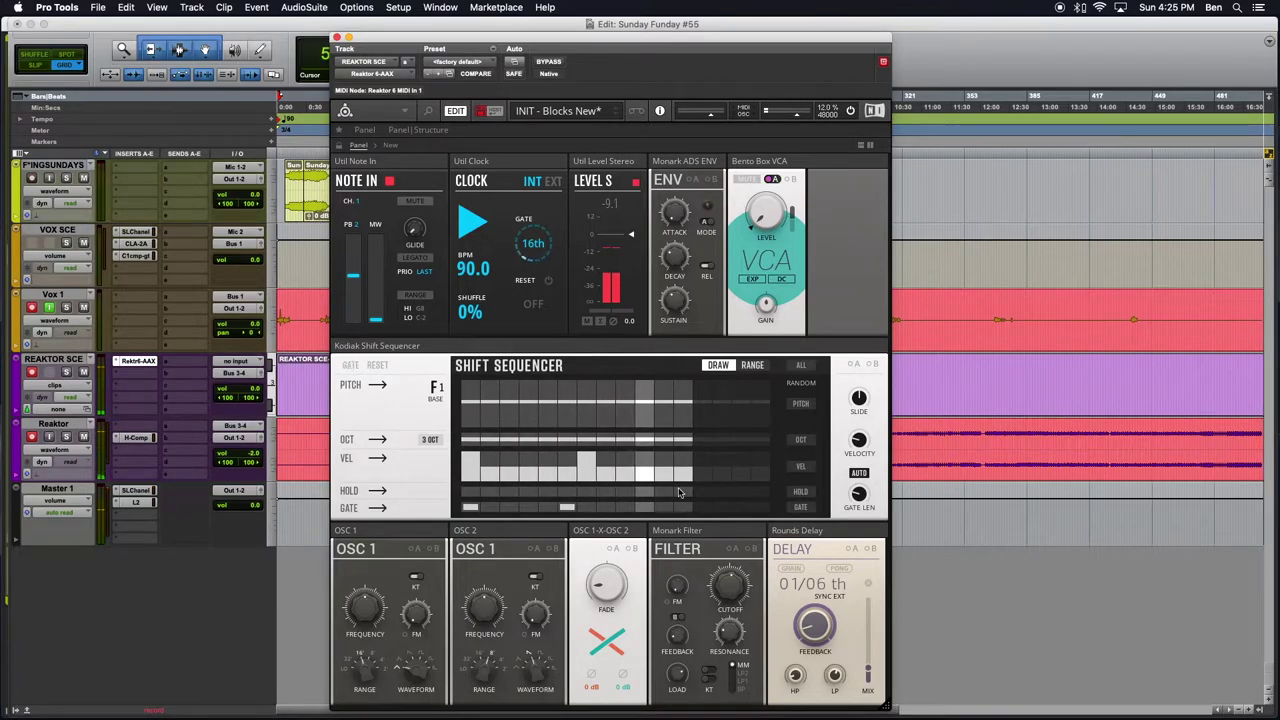
# Switch the Util Clock to EXT sync, and move the Shift Sequencer's second gate from step 6 to step 7.
pyautogui.moveTo(596, 483)
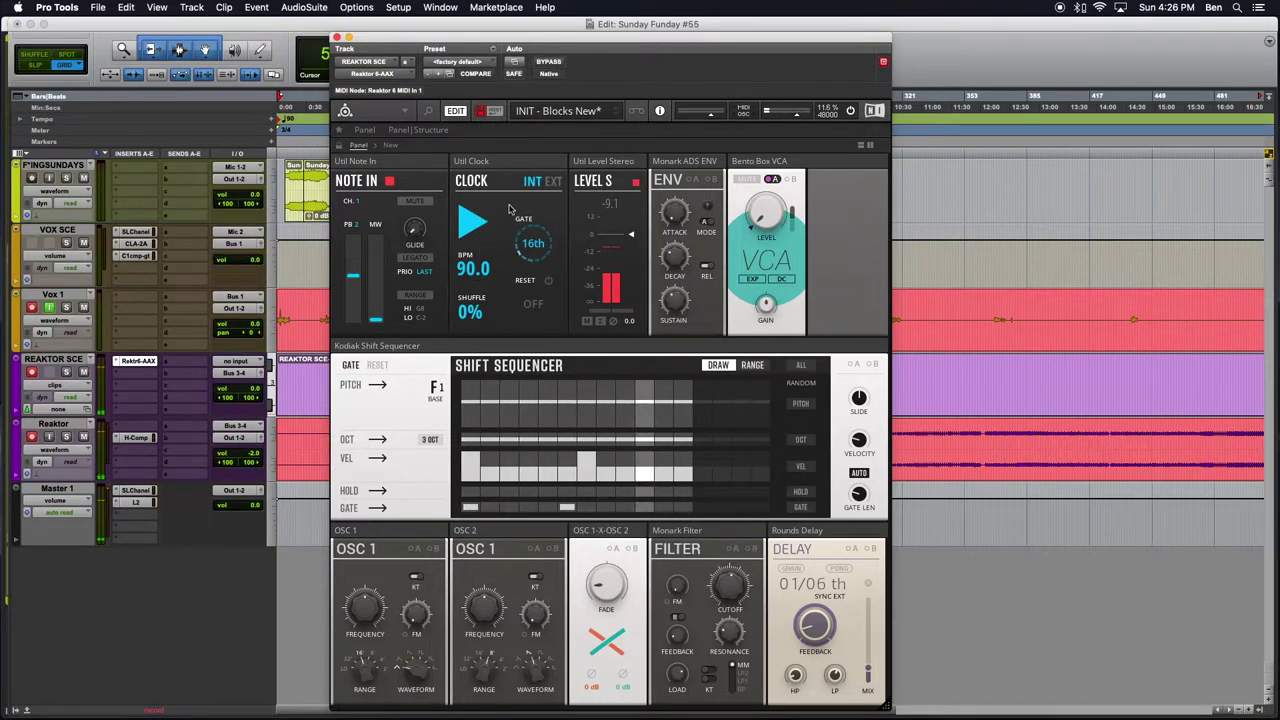
pyautogui.click(551, 182)
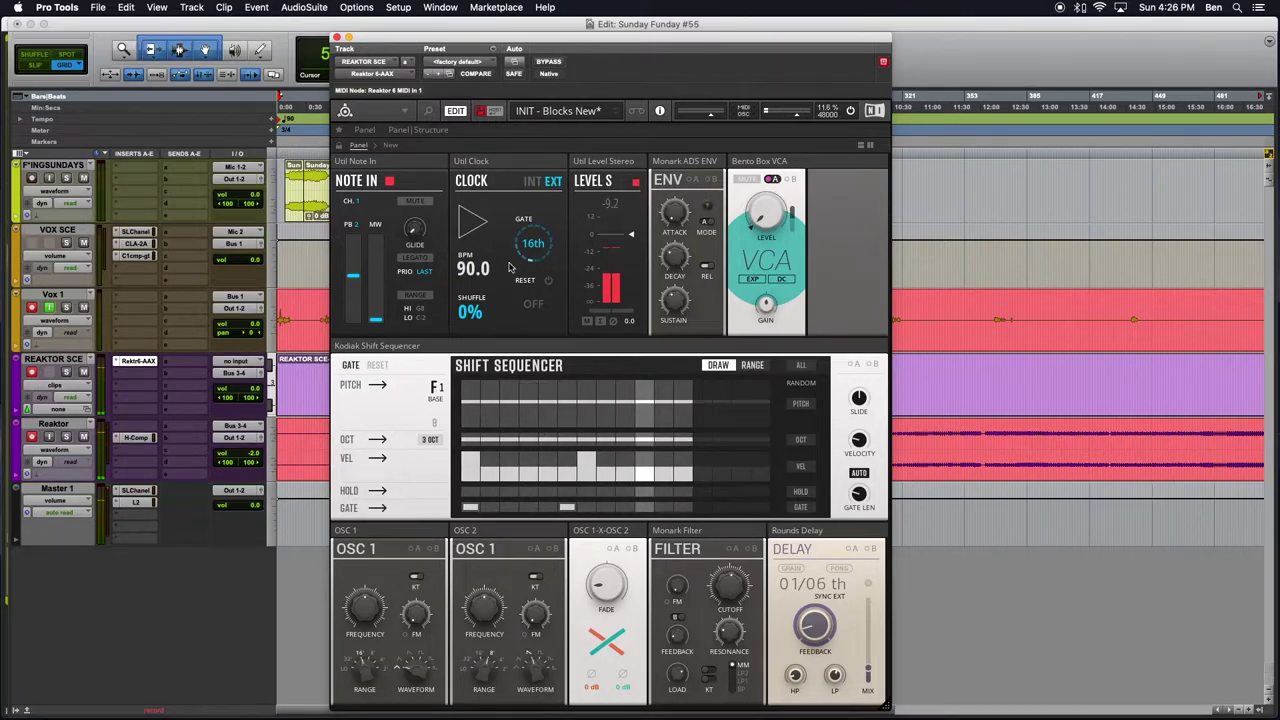
pyautogui.click(585, 509)
pyautogui.click(586, 507)
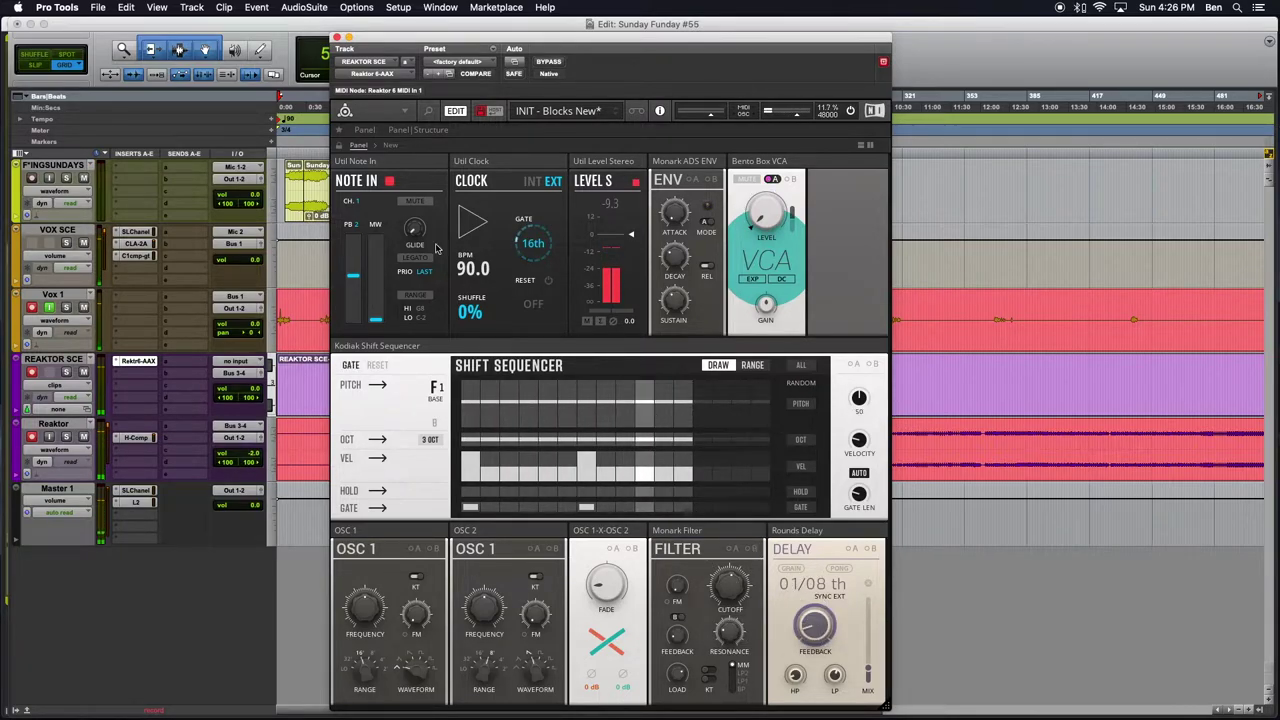
# Switch the Util Clock to INT sync and move the plug-in window higher on the screen.
pyautogui.click(533, 181)
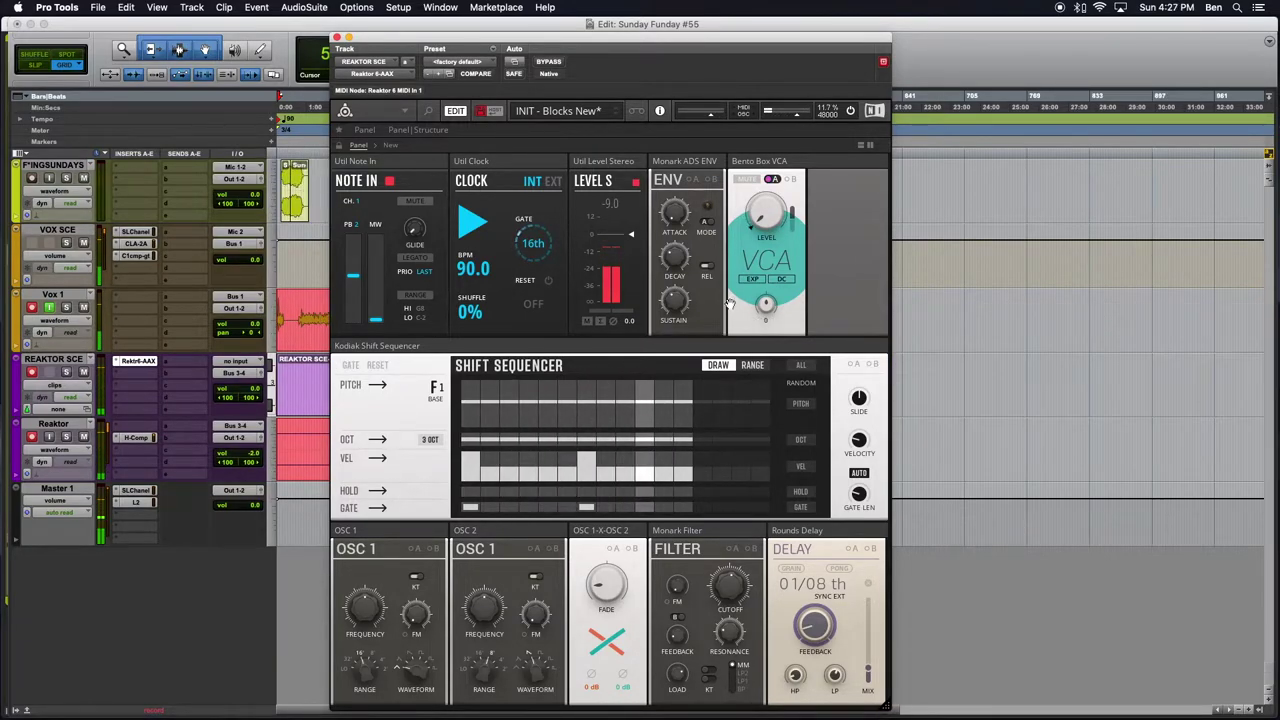
pyautogui.moveTo(663, 46); pyautogui.dragTo(713, 6)
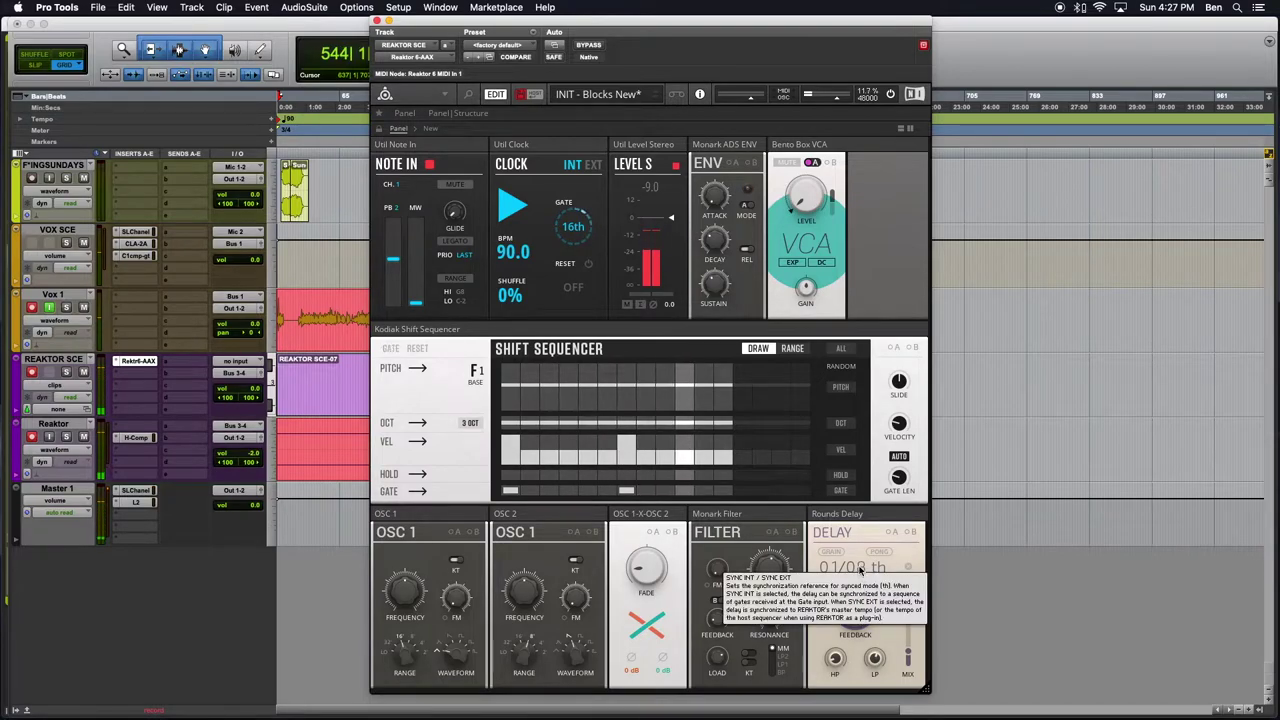
# Set the Rounds Delay to 1/16 th, turn on its Pong mode, and raise its feedback and mix.
pyautogui.moveTo(859, 570)
pyautogui.mouseDown()
pyautogui.moveTo(855, 597)
pyautogui.moveTo(849, 551)
pyautogui.mouseUp()
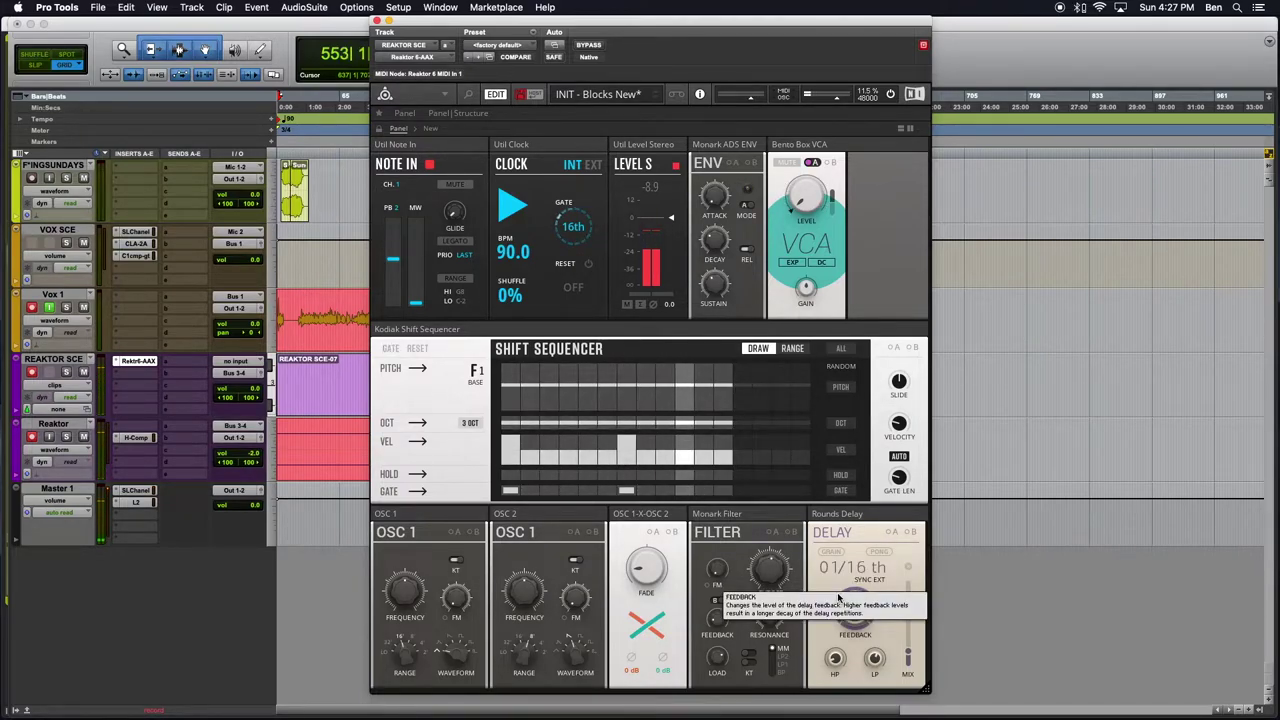
pyautogui.click(879, 556)
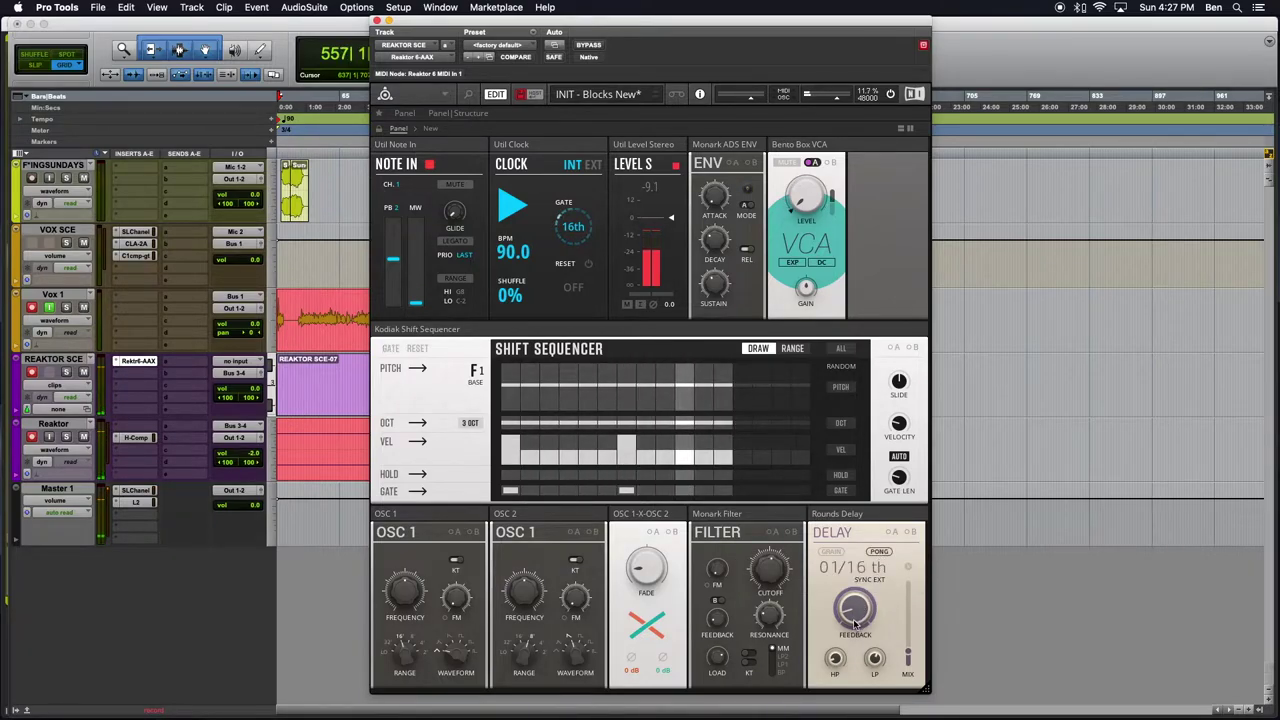
pyautogui.moveTo(855, 623); pyautogui.dragTo(858, 490)
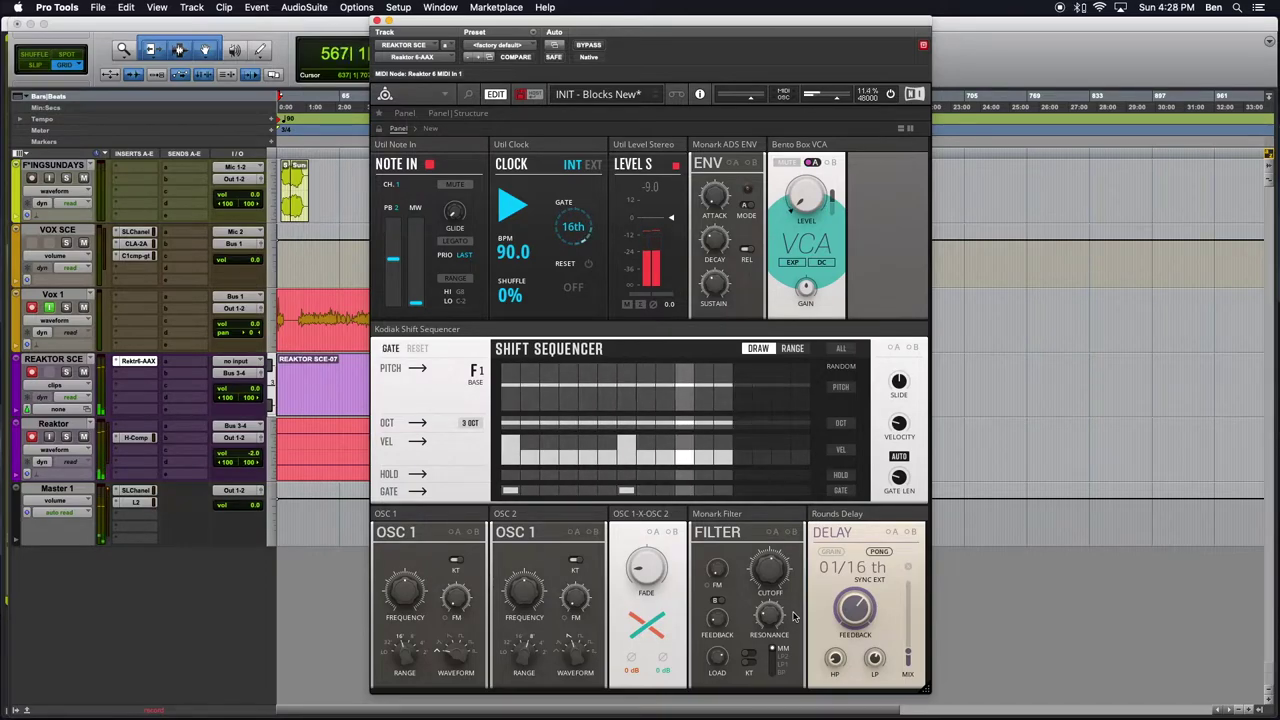
pyautogui.moveTo(908, 653); pyautogui.dragTo(926, 486)
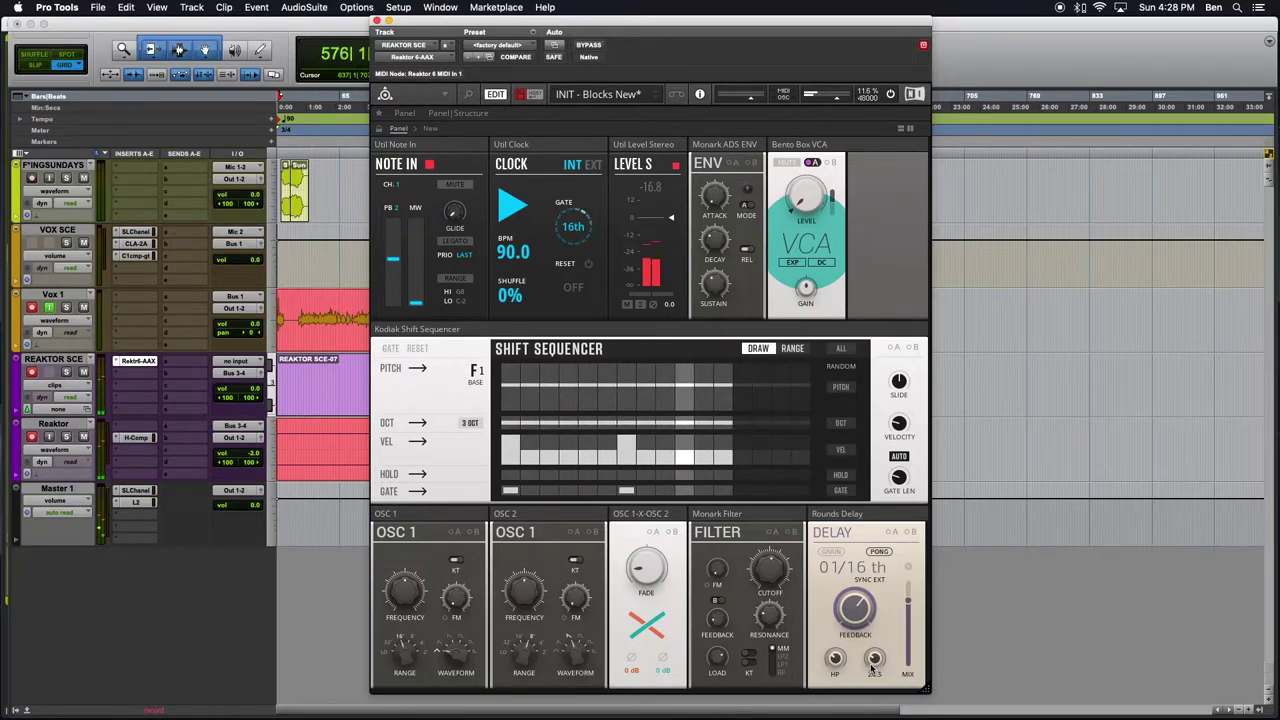
# Lower the Monark Filter's resonance and raise its cutoff, and balance the Rounds Delay with more feedback and less mix.
pyautogui.moveTo(771, 620); pyautogui.dragTo(783, 647)
pyautogui.moveTo(768, 567); pyautogui.dragTo(763, 490)
pyautogui.moveTo(858, 606); pyautogui.dragTo(864, 578)
pyautogui.moveTo(910, 603); pyautogui.dragTo(912, 638)
# Try different fade positions and a curve of 47.6 on the oscillator crossfader, returning it to the OSC 1 side with a linear curve.
pyautogui.moveTo(657, 553)
pyautogui.moveTo(655, 550); pyautogui.dragTo(639, 500)
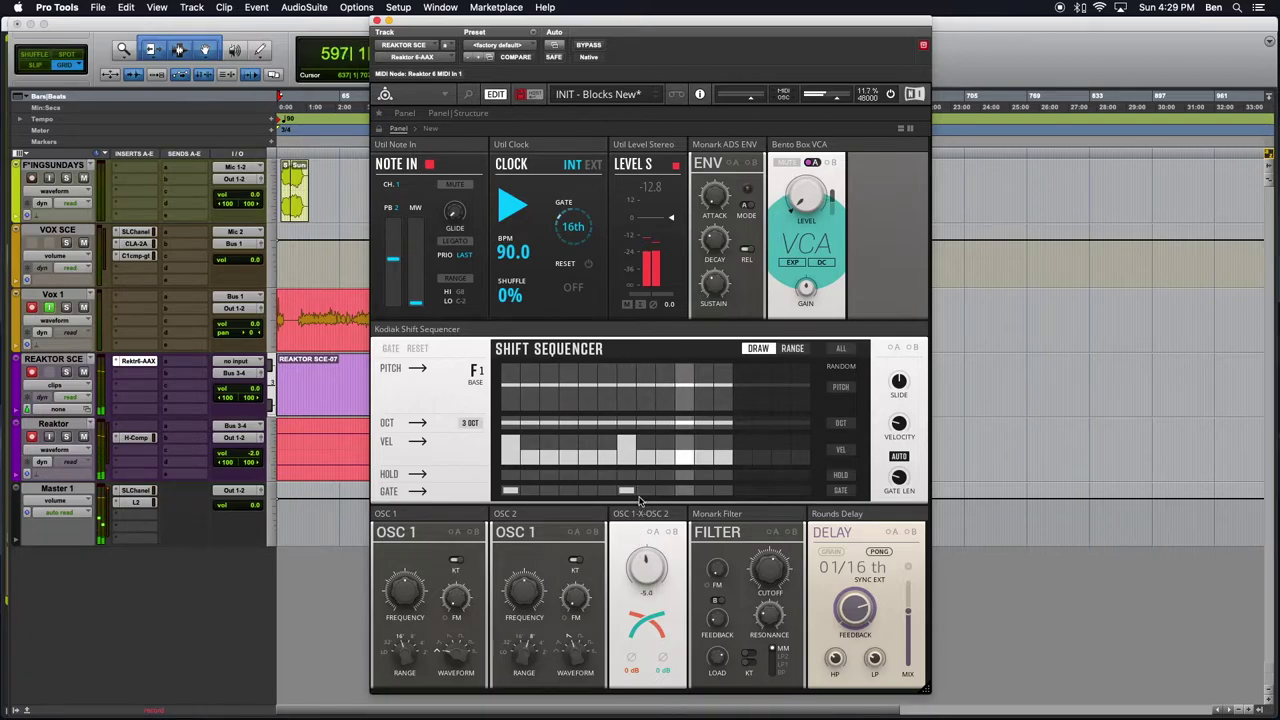
pyautogui.click(628, 443)
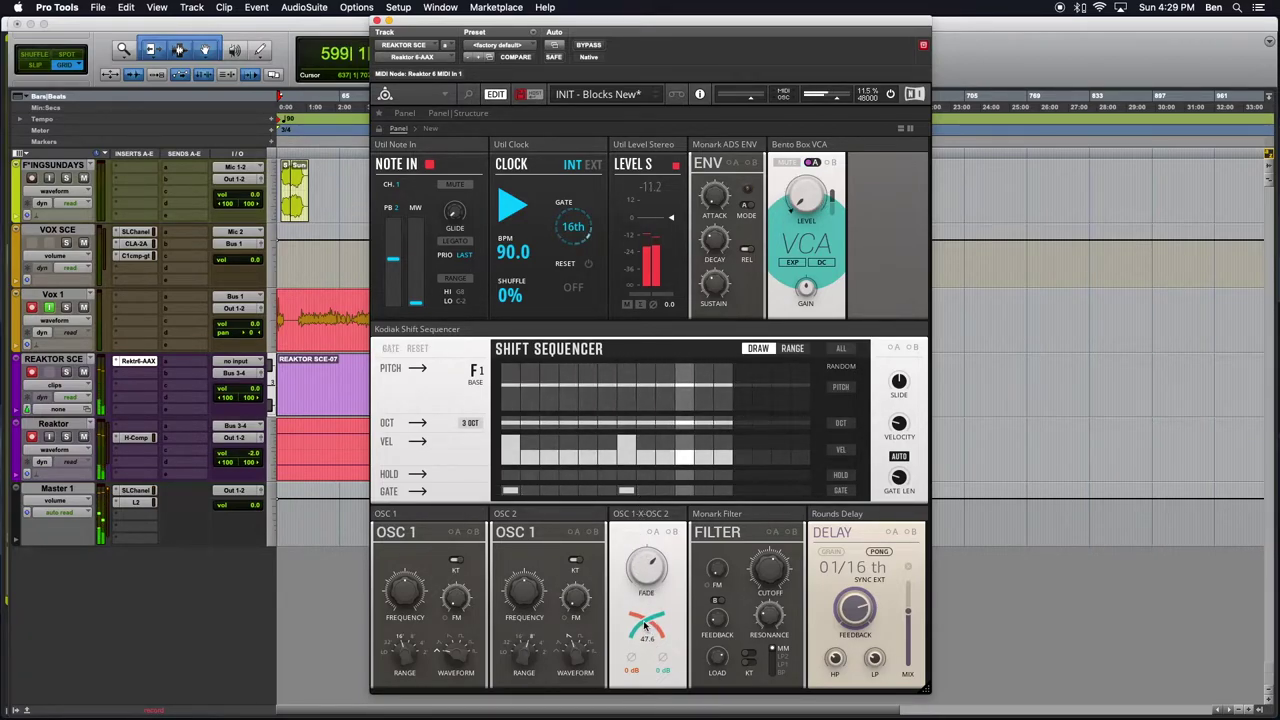
pyautogui.moveTo(638, 571); pyautogui.dragTo(637, 428)
pyautogui.moveTo(646, 628); pyautogui.dragTo(674, 718)
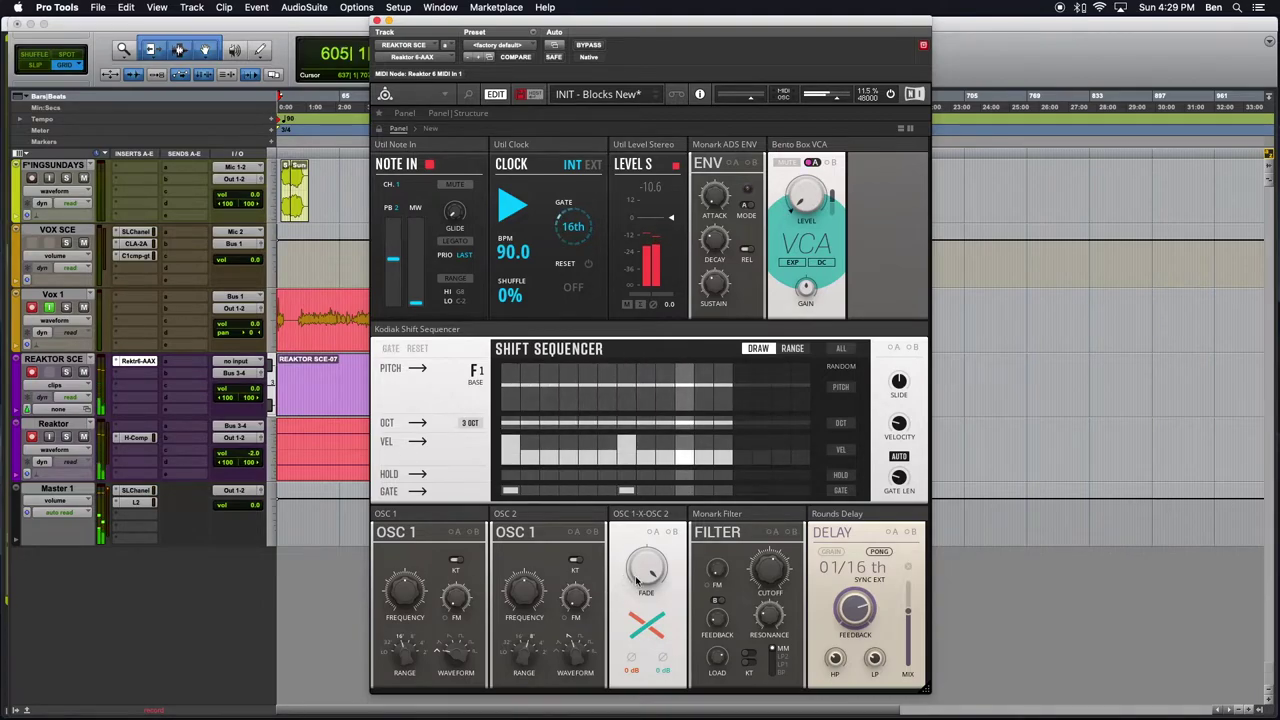
pyautogui.moveTo(636, 580); pyautogui.dragTo(665, 685)
pyautogui.moveTo(646, 563); pyautogui.dragTo(668, 700)
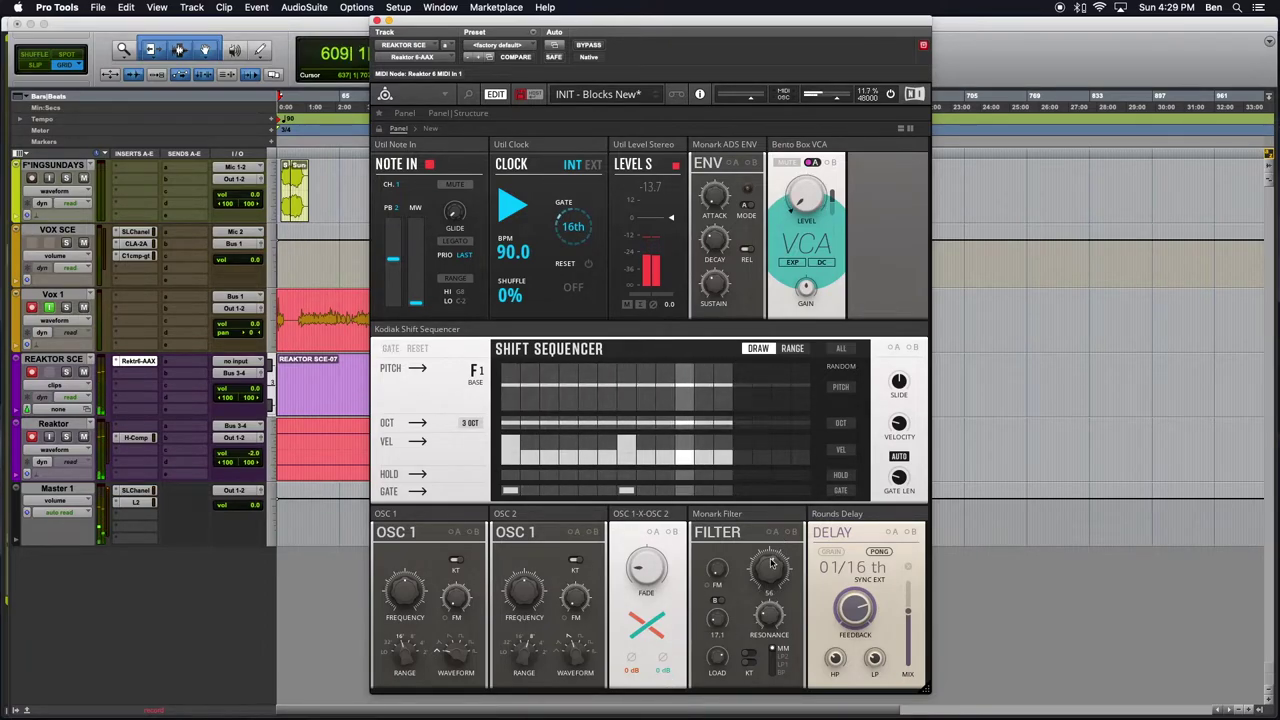
# Raise the Monark Filter's cutoff and draw the first sequencer step's velocity at full height, ending in the sequencer's DRAW view.
pyautogui.moveTo(769, 569); pyautogui.dragTo(768, 478)
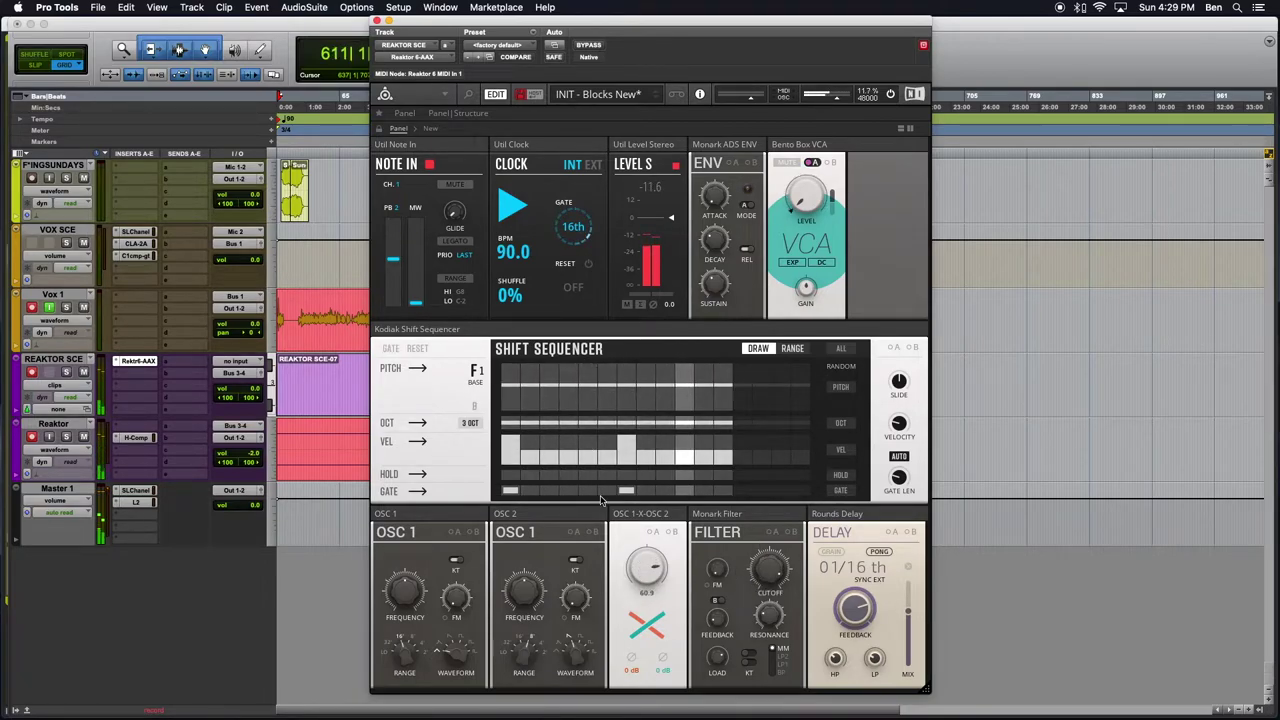
pyautogui.click(504, 441)
pyautogui.moveTo(508, 446)
pyautogui.moveTo(510, 443); pyautogui.dragTo(509, 395)
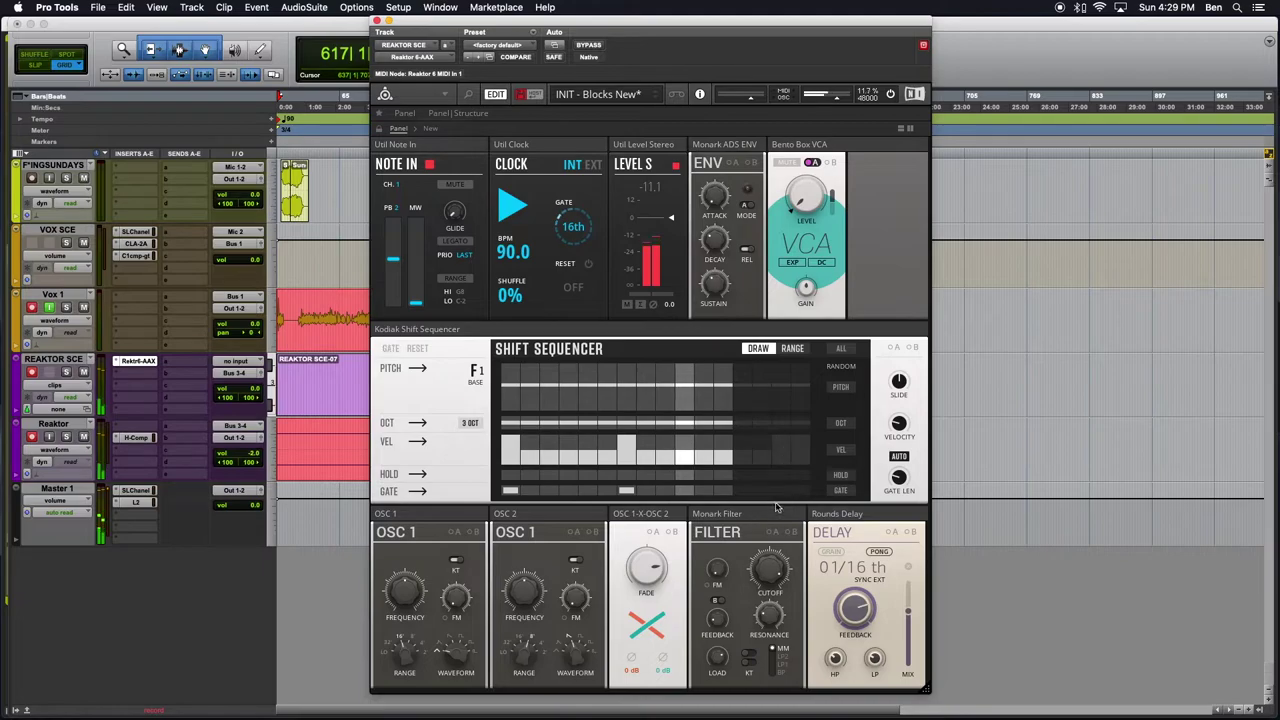
pyautogui.click(798, 350)
pyautogui.click(759, 349)
# Turn the oscillator crossfader back toward OSC 1 and raise the Rounds Delay's mix slightly.
pyautogui.moveTo(648, 565); pyautogui.dragTo(660, 717)
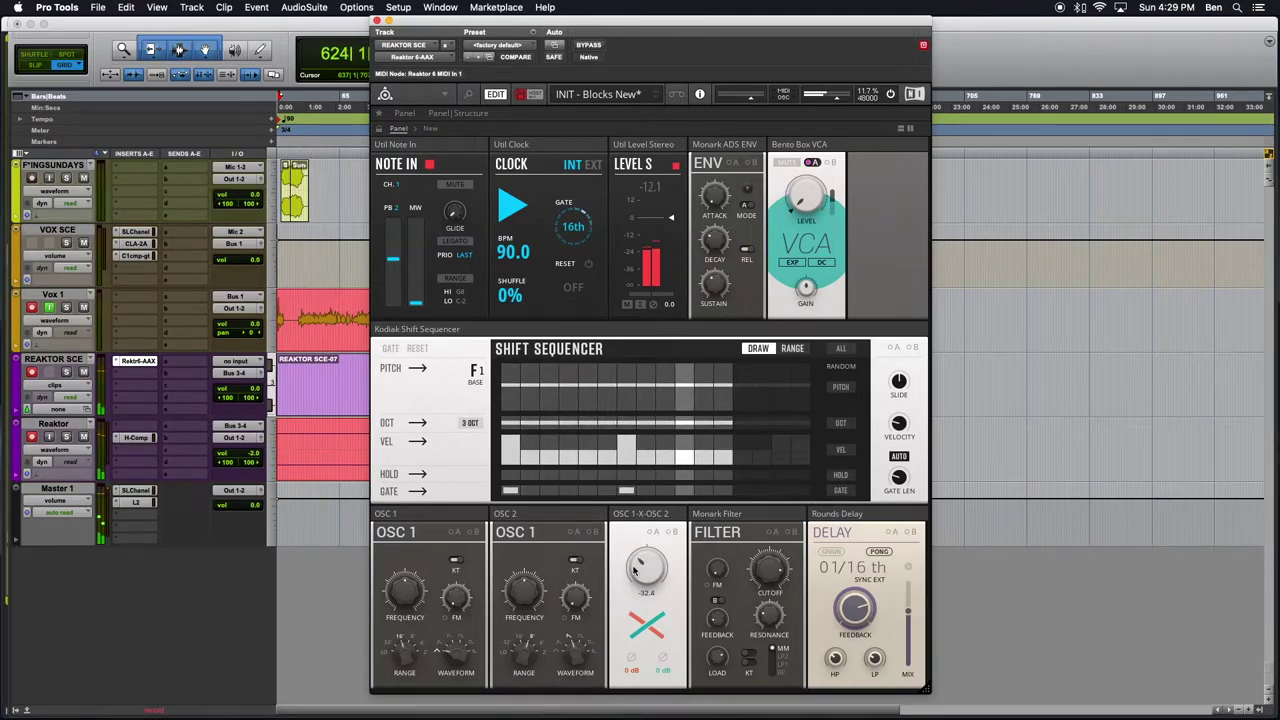
pyautogui.moveTo(634, 570); pyautogui.dragTo(637, 600)
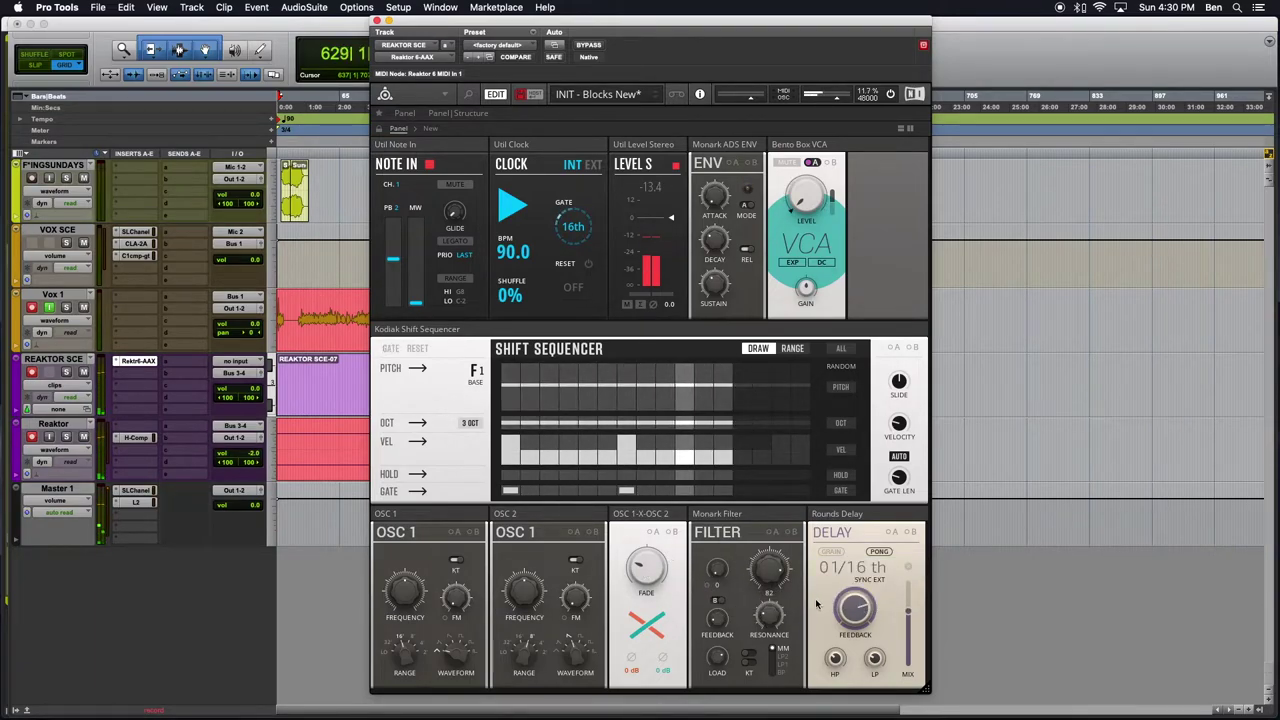
pyautogui.moveTo(907, 605); pyautogui.dragTo(906, 598)
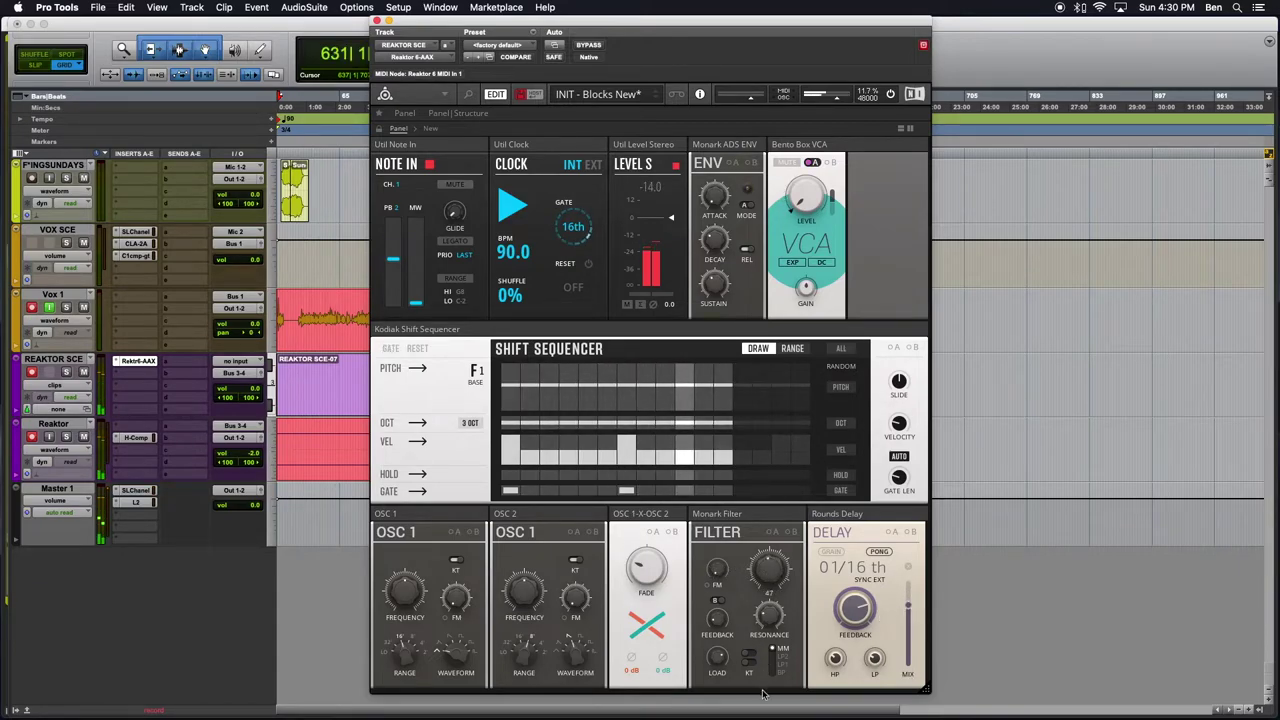
# Sweep the Monark Filter's cutoff, ending at about 43.9, and nudge the oscillator crossfader further toward OSC 1.
pyautogui.moveTo(775, 572); pyautogui.dragTo(775, 569)
pyautogui.moveTo(767, 570); pyautogui.dragTo(766, 566)
pyautogui.moveTo(768, 549)
pyautogui.moveTo(768, 549)
pyautogui.mouseDown()
pyautogui.moveTo(763, 530)
pyautogui.moveTo(760, 573)
pyautogui.mouseUp()
pyautogui.moveTo(634, 560)
pyautogui.moveTo(634, 560)
pyautogui.mouseDown()
pyautogui.moveTo(644, 487)
pyautogui.moveTo(627, 565)
pyautogui.mouseUp()
pyautogui.moveTo(770, 550); pyautogui.dragTo(772, 572)
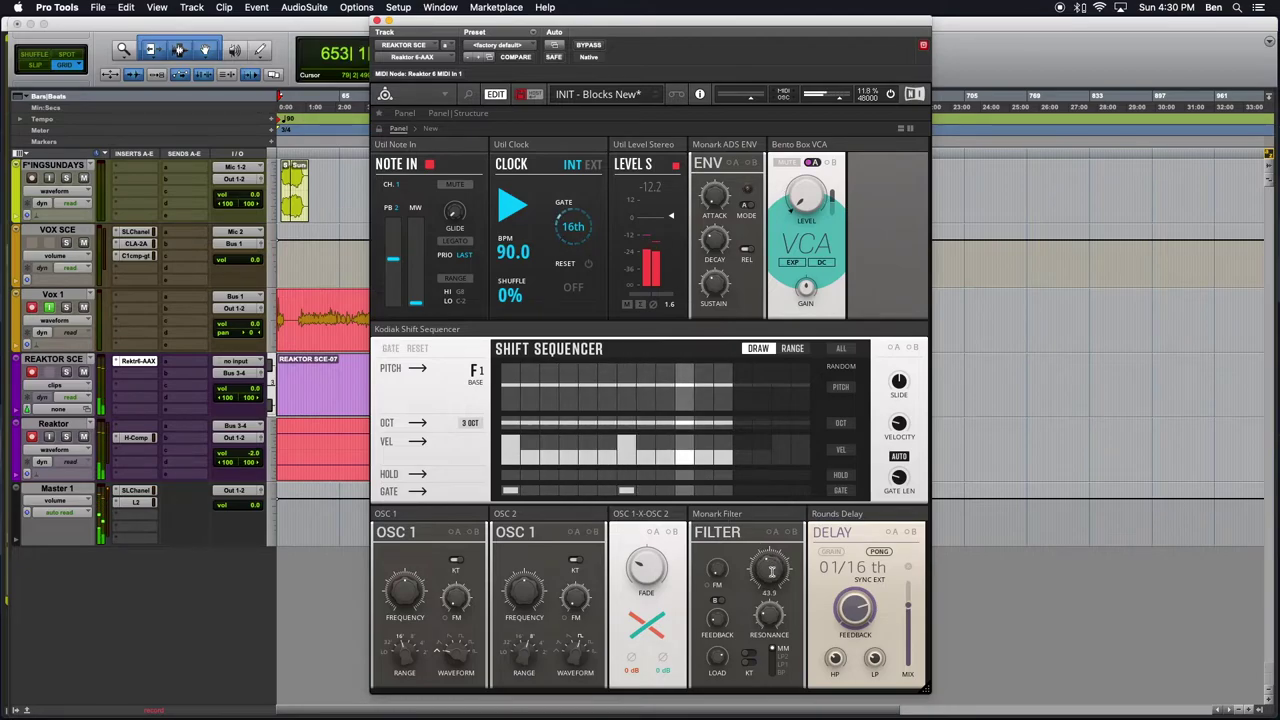
# Enable MIDI & OSC Learn for the Monark Filter's cutoff and for the oscillator crossfader's fade.
pyautogui.rightClick(775, 566)
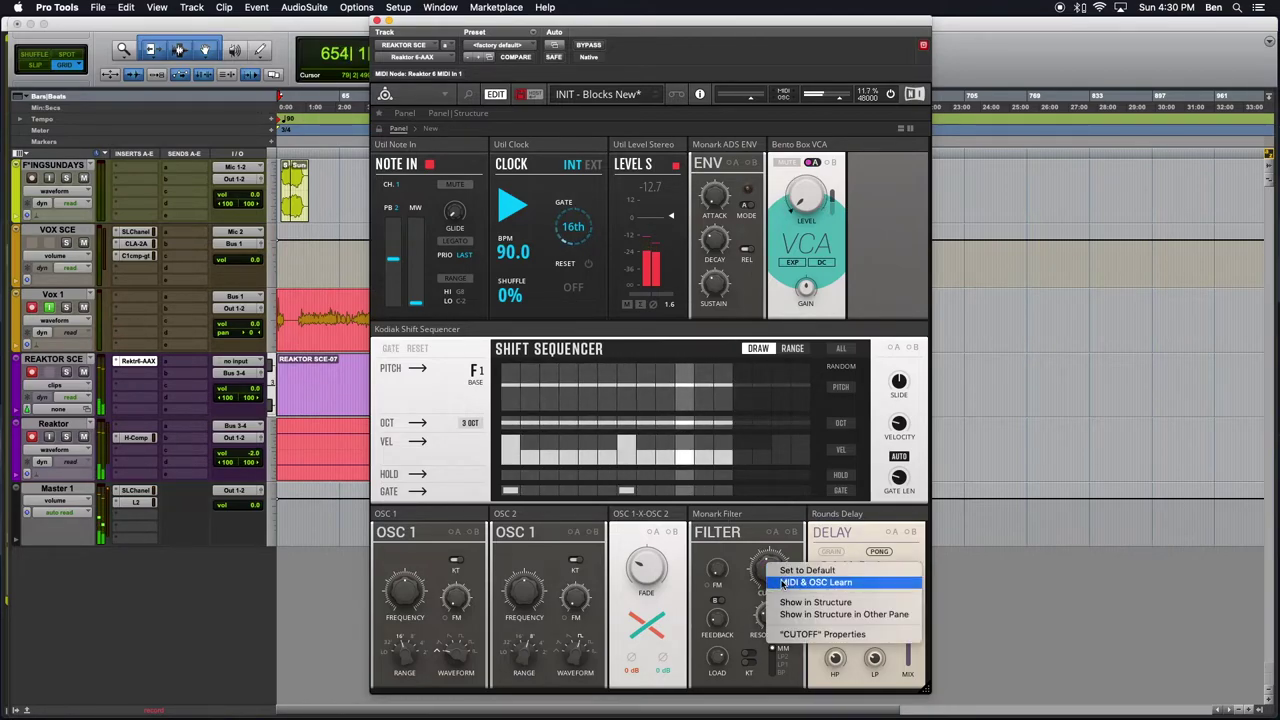
pyautogui.click(785, 584)
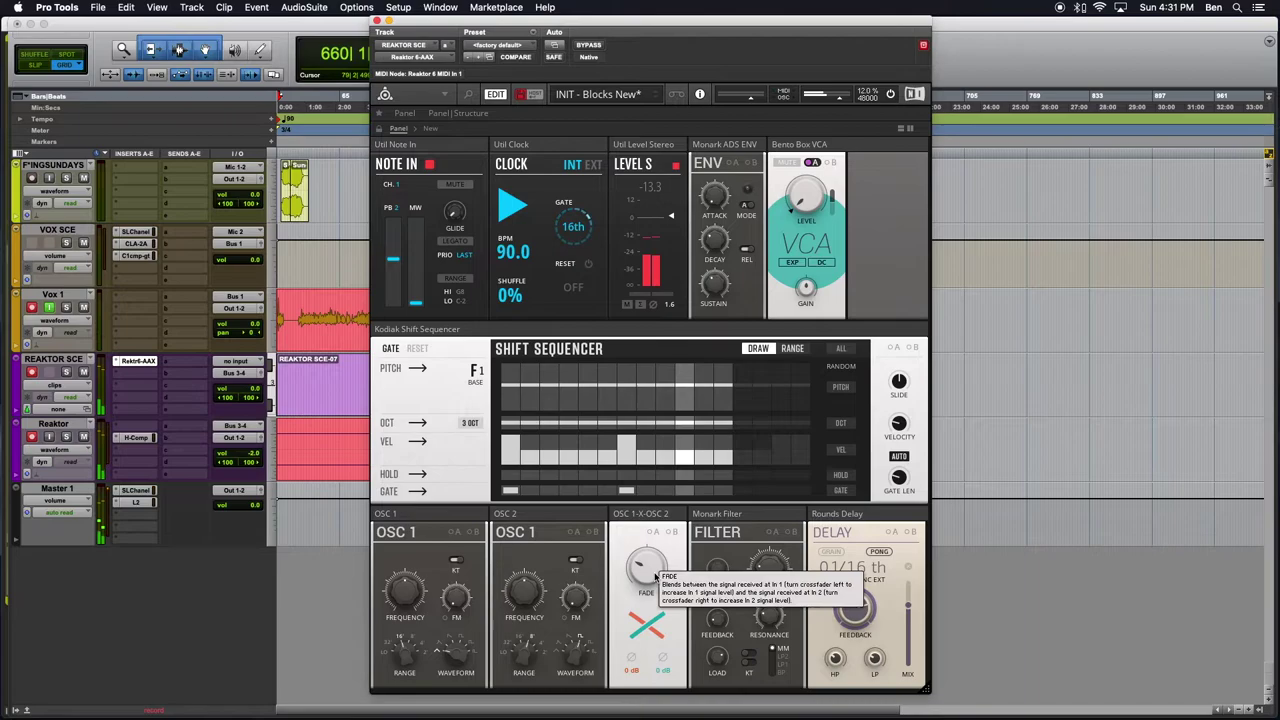
pyautogui.rightClick(652, 568)
pyautogui.click(668, 588)
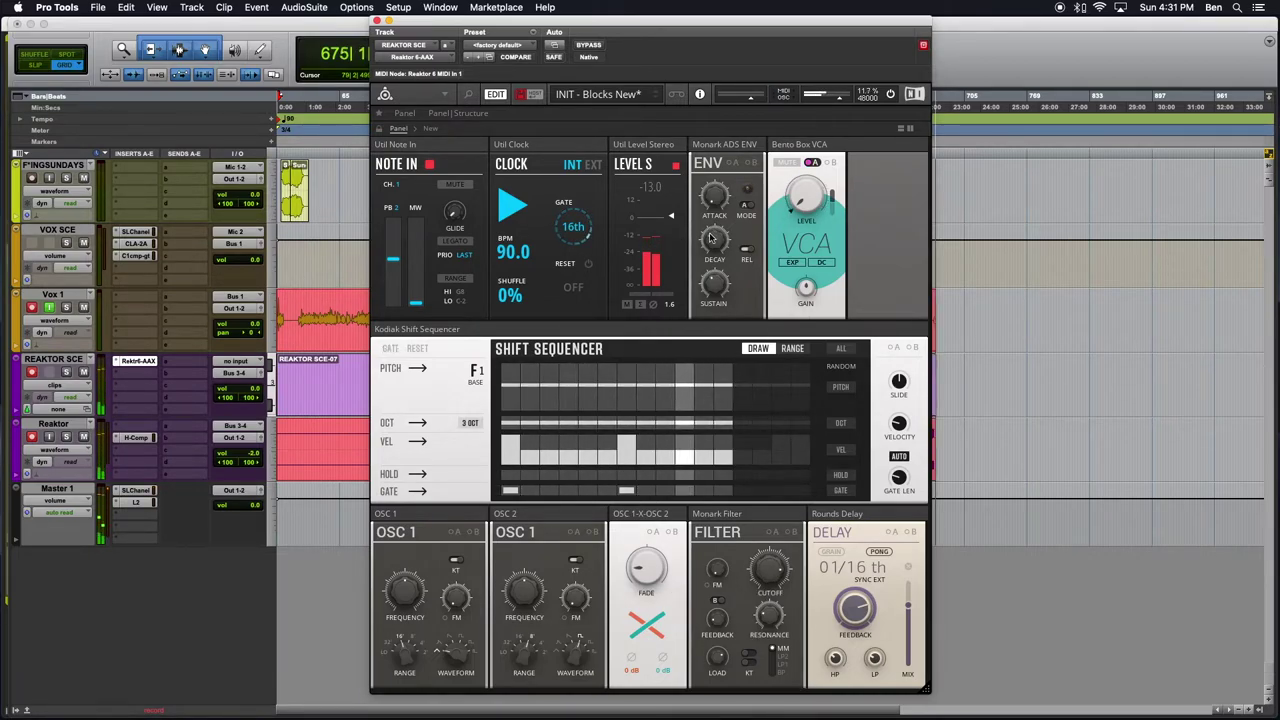
# Set the Monark ADS ENV's decay to about 30.
pyautogui.moveTo(707, 236); pyautogui.dragTo(713, 243)
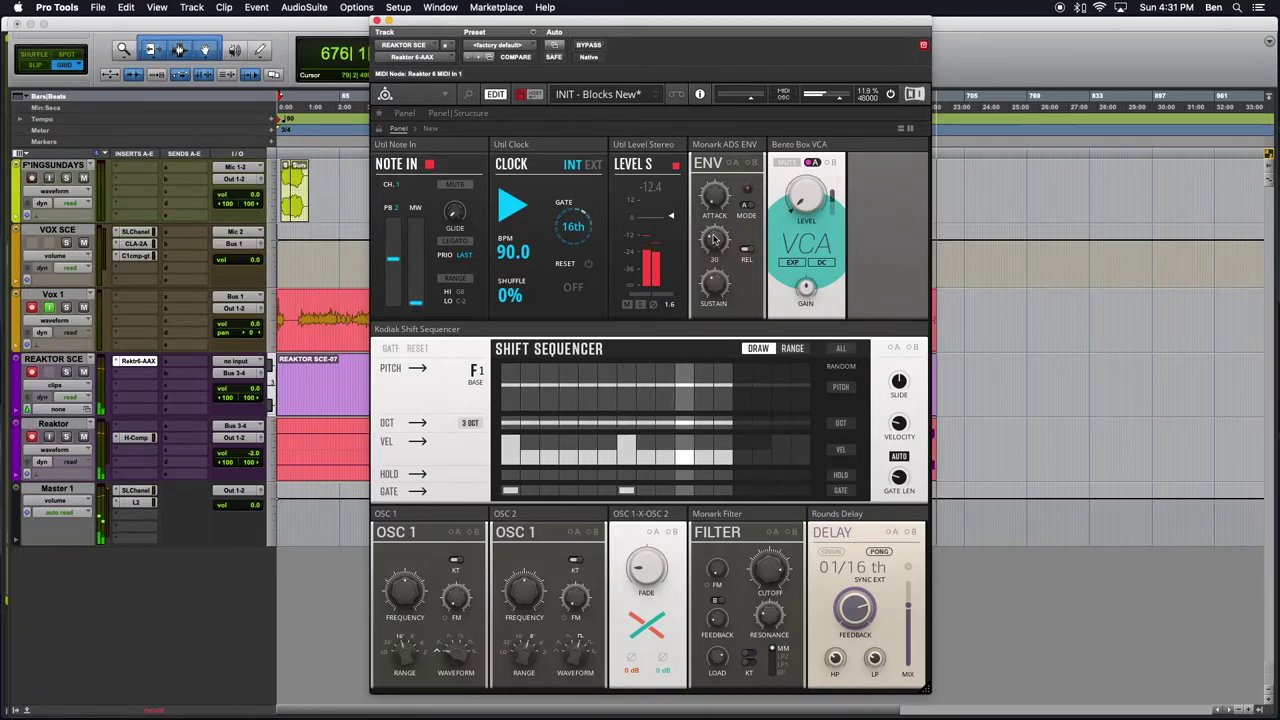
pyautogui.moveTo(715, 198)
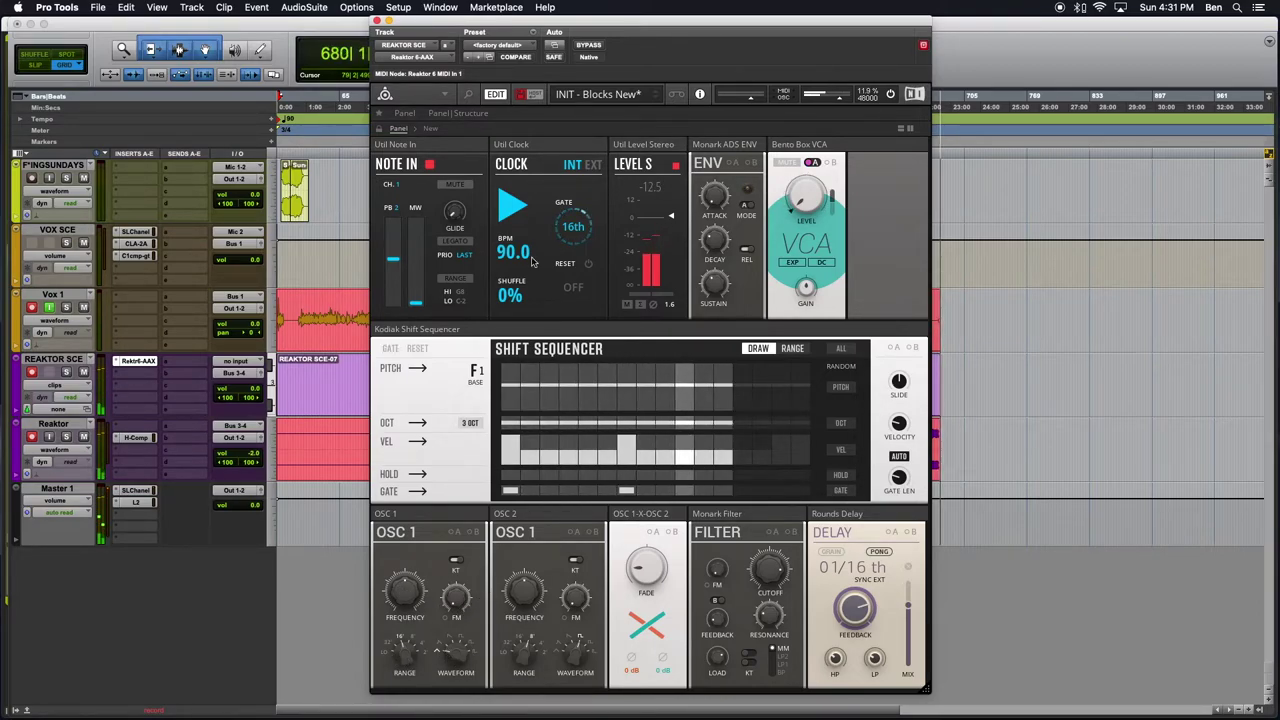
# Wire the FM inputs of both oscillators in the structure, set OSC 1's FM to about 12.1 and adjust OSC 2's FM.
pyautogui.click(464, 116)
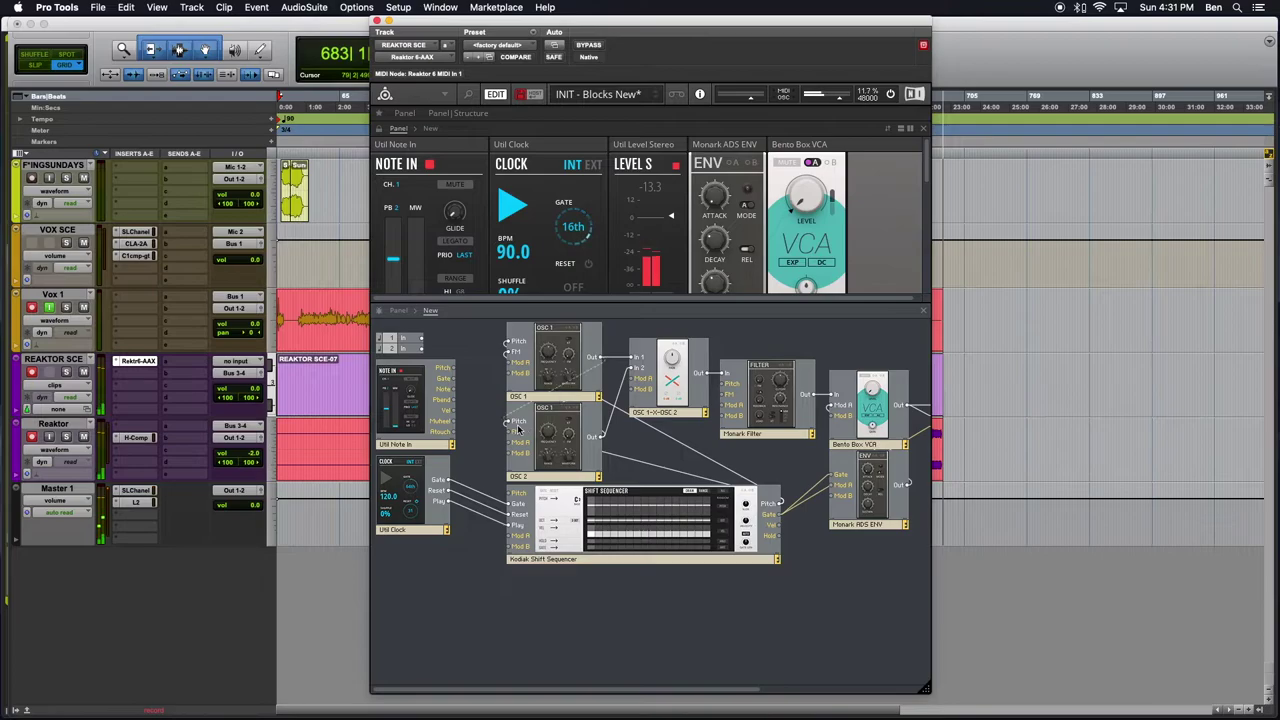
pyautogui.click(405, 113)
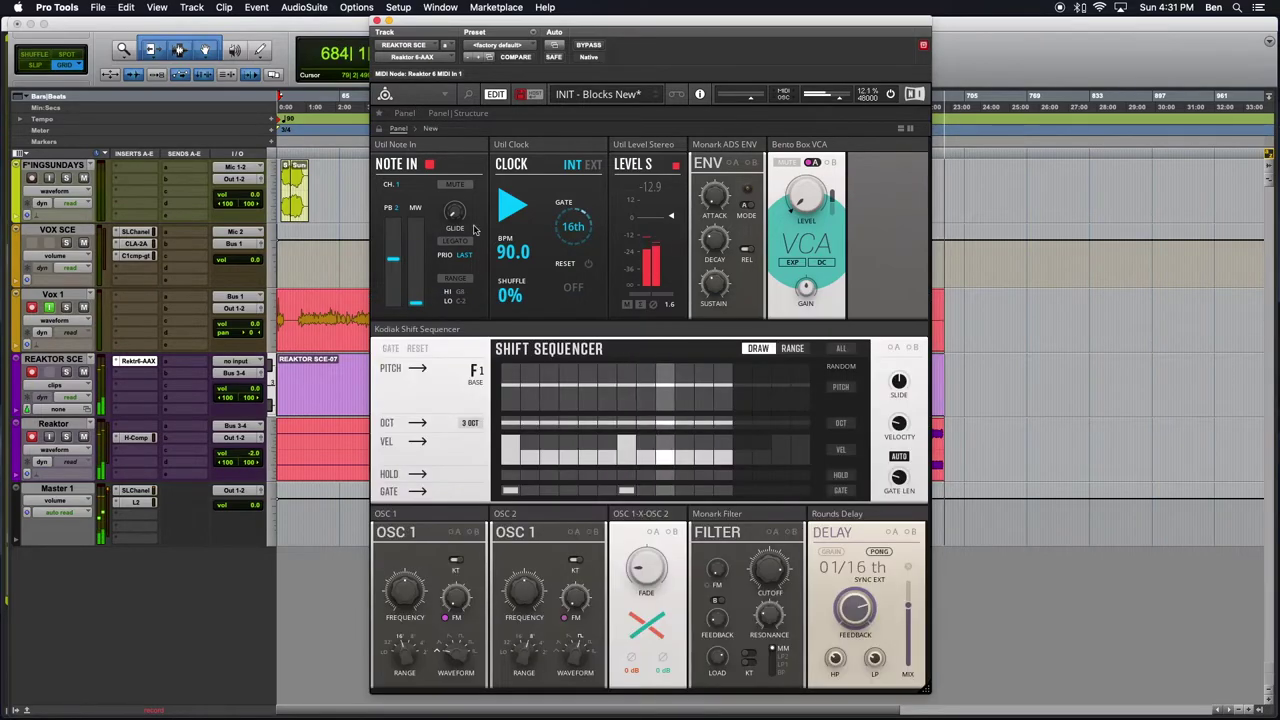
pyautogui.moveTo(450, 600)
pyautogui.mouseDown()
pyautogui.moveTo(450, 568)
pyautogui.moveTo(446, 620)
pyautogui.mouseUp()
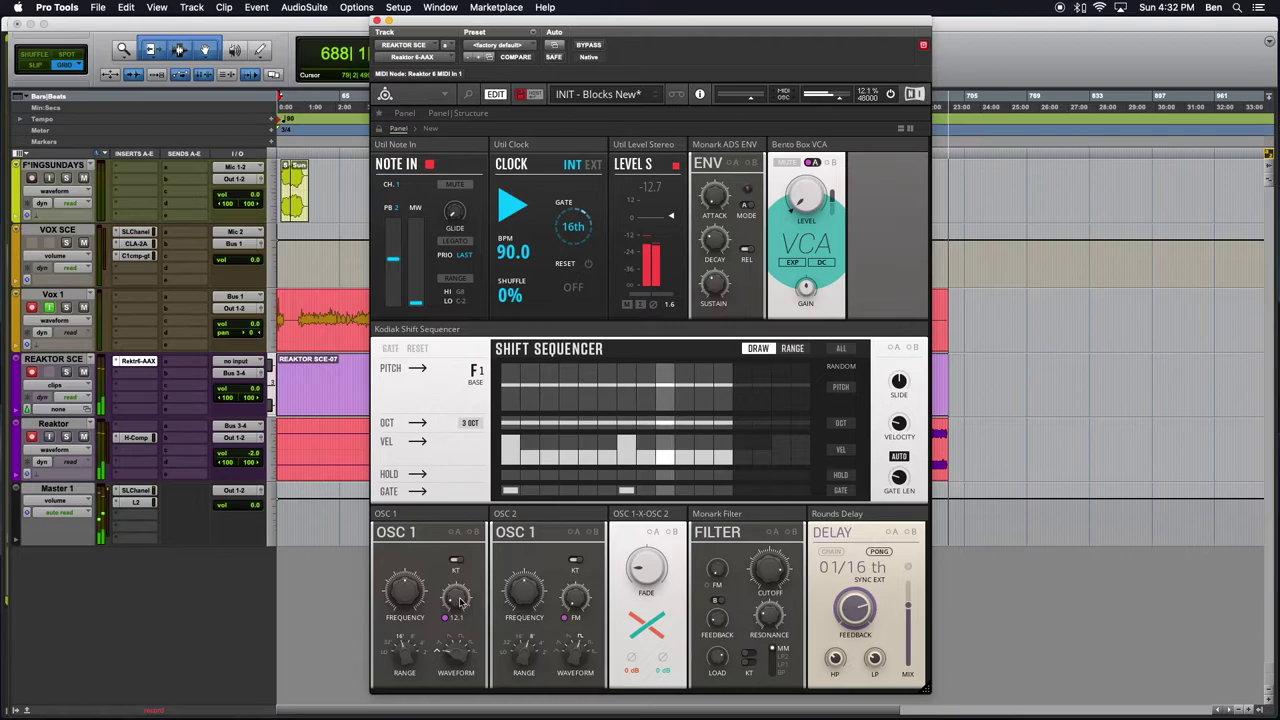
pyautogui.moveTo(576, 602); pyautogui.dragTo(577, 598)
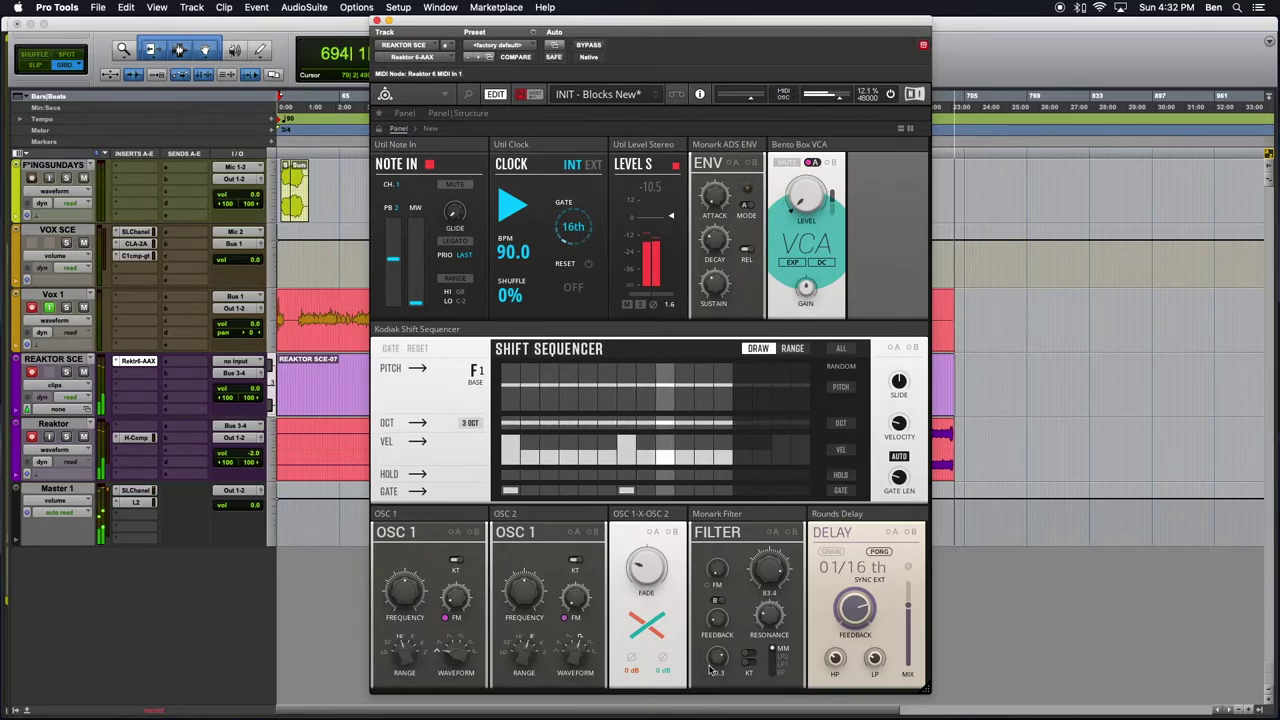
# Set the Monark Filter's load to about 76.5 and its feedback to about 37.8.
pyautogui.moveTo(712, 637); pyautogui.dragTo(711, 649)
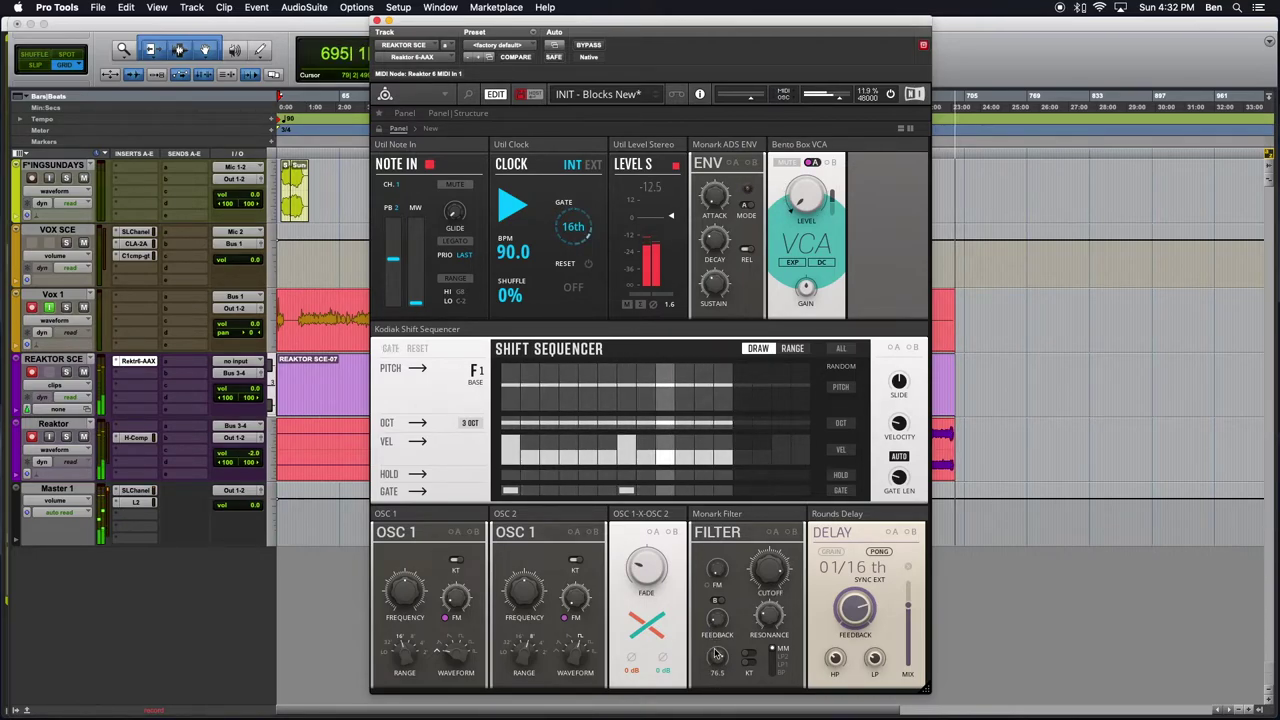
pyautogui.moveTo(714, 620); pyautogui.dragTo(708, 576)
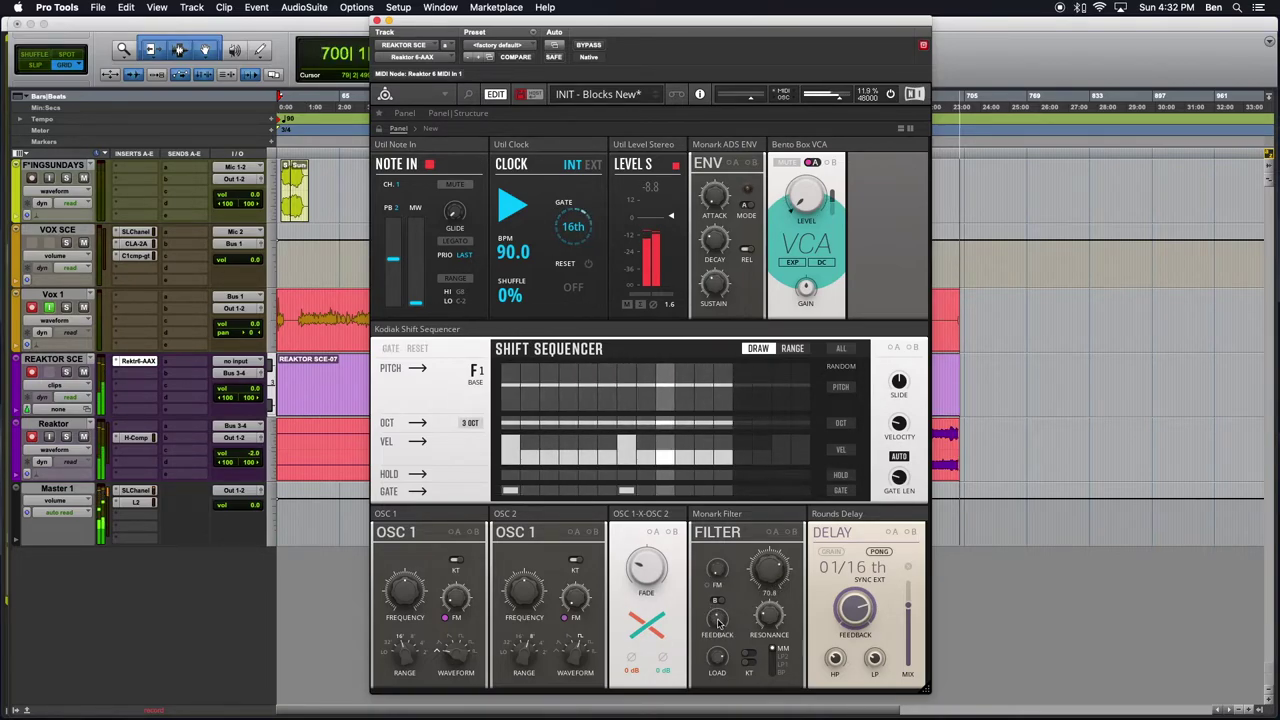
pyautogui.moveTo(720, 626); pyautogui.dragTo(711, 583)
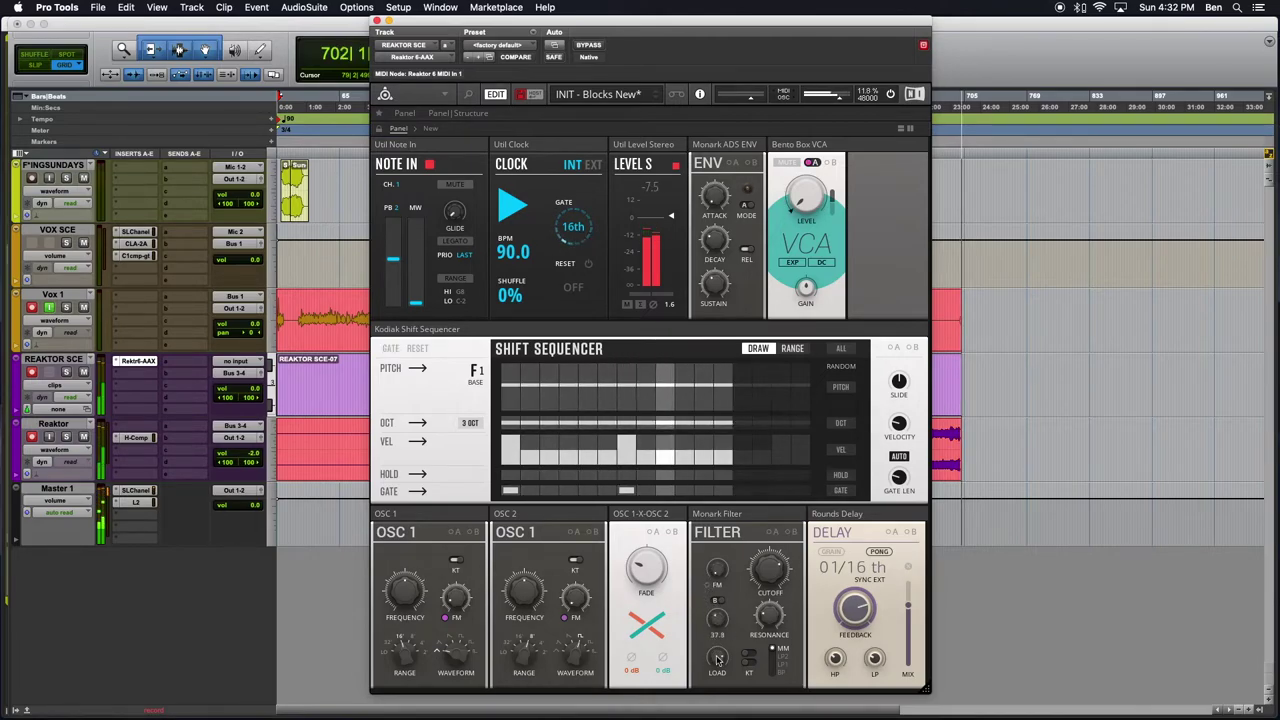
# Nudge the Monark Filter's load up slightly and reduce its feedback.
pyautogui.moveTo(716, 652); pyautogui.dragTo(715, 650)
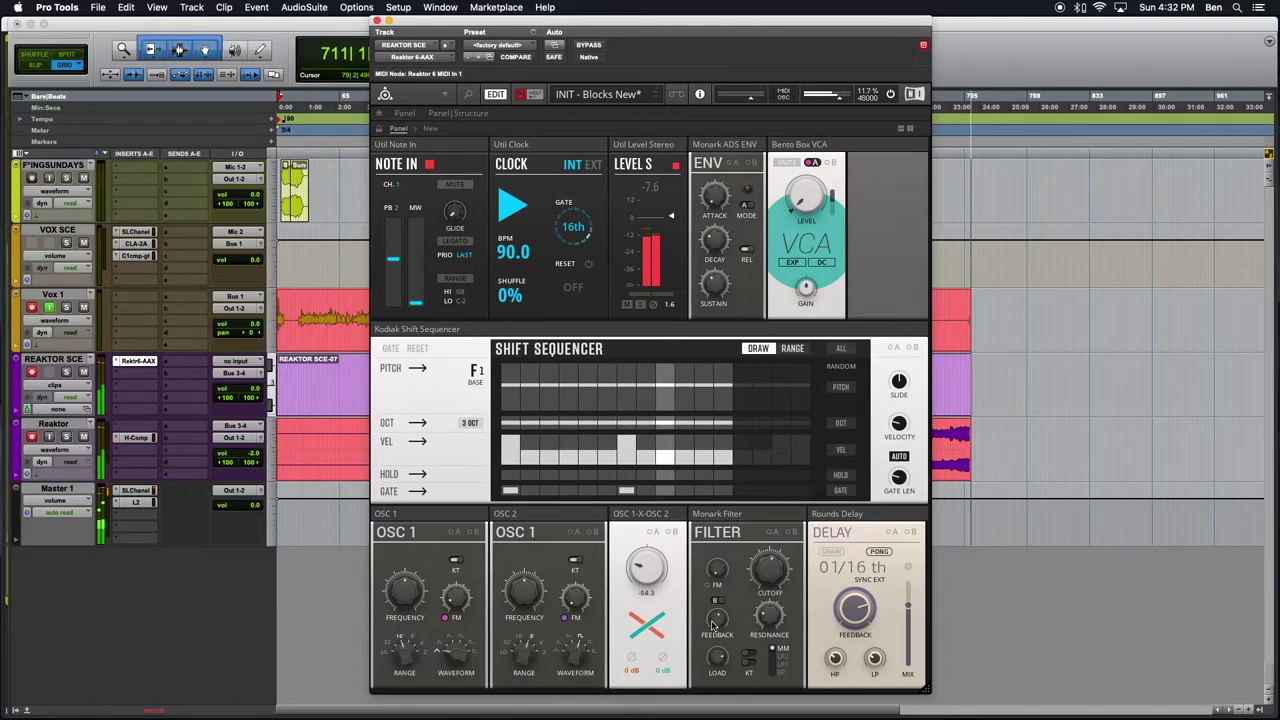
pyautogui.moveTo(713, 625)
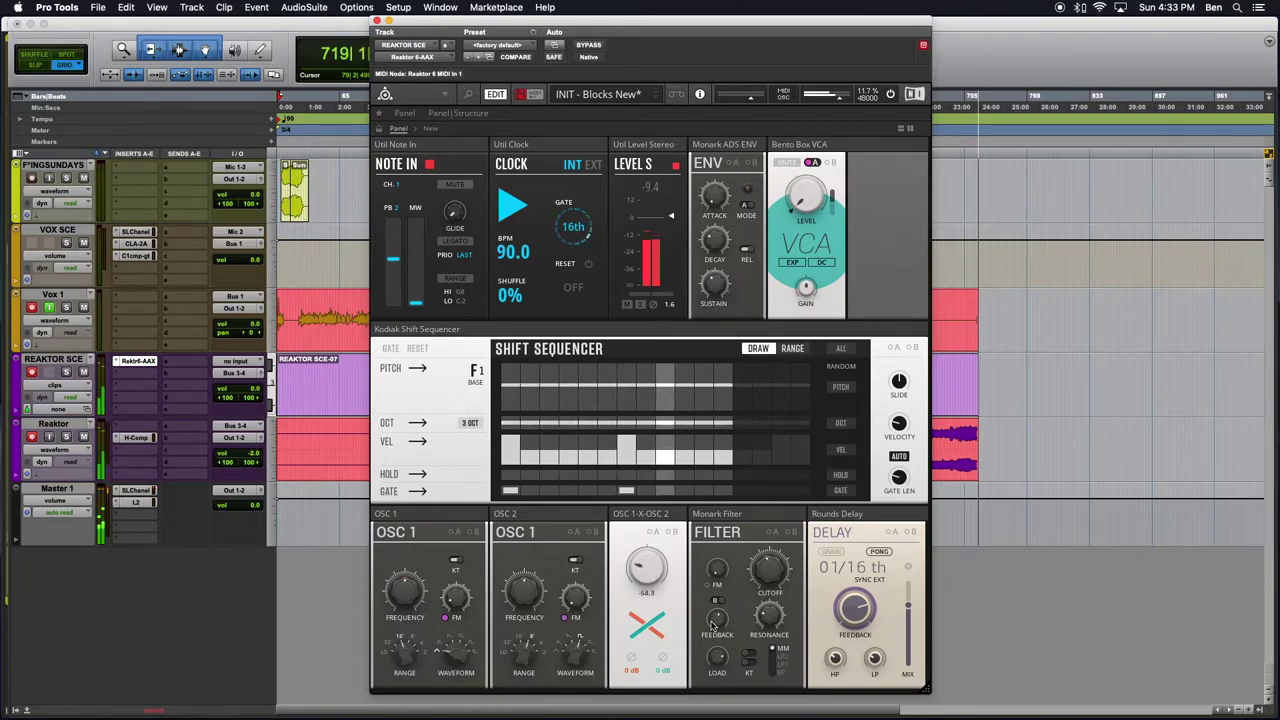
pyautogui.moveTo(712, 625); pyautogui.dragTo(725, 648)
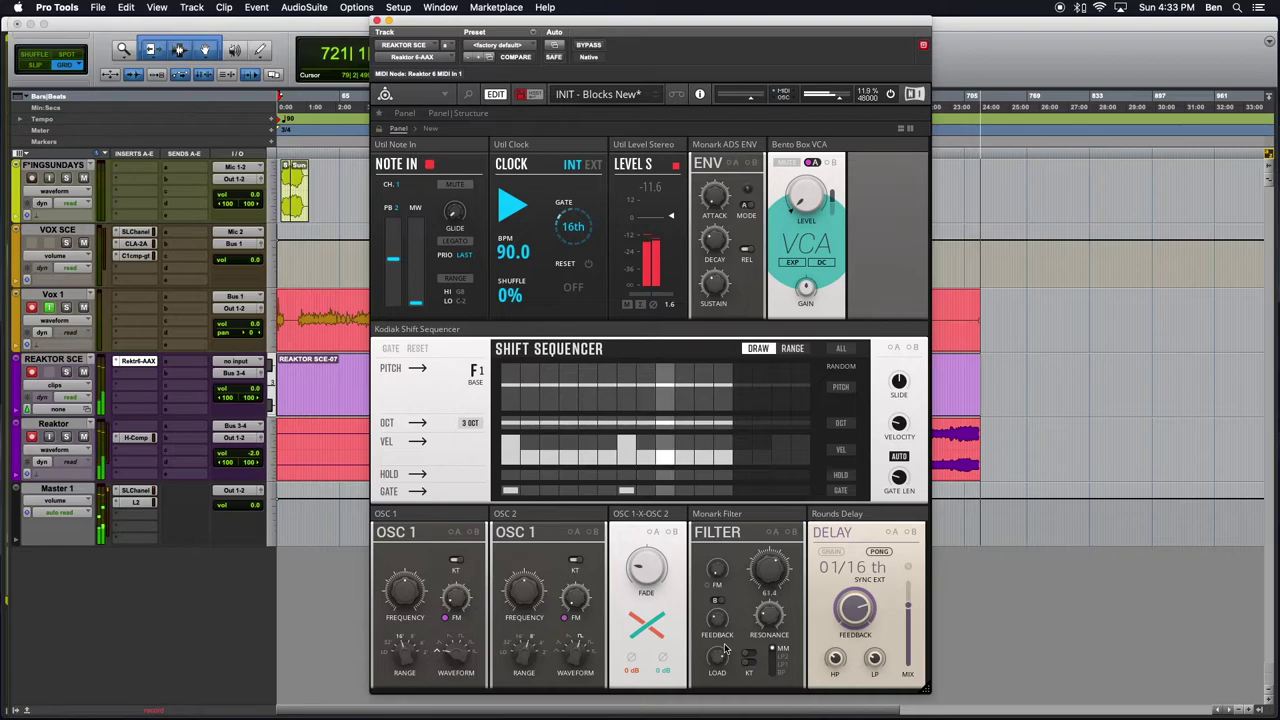
# Set the Shift Sequencer's base pitch to F#1.
pyautogui.moveTo(474, 375)
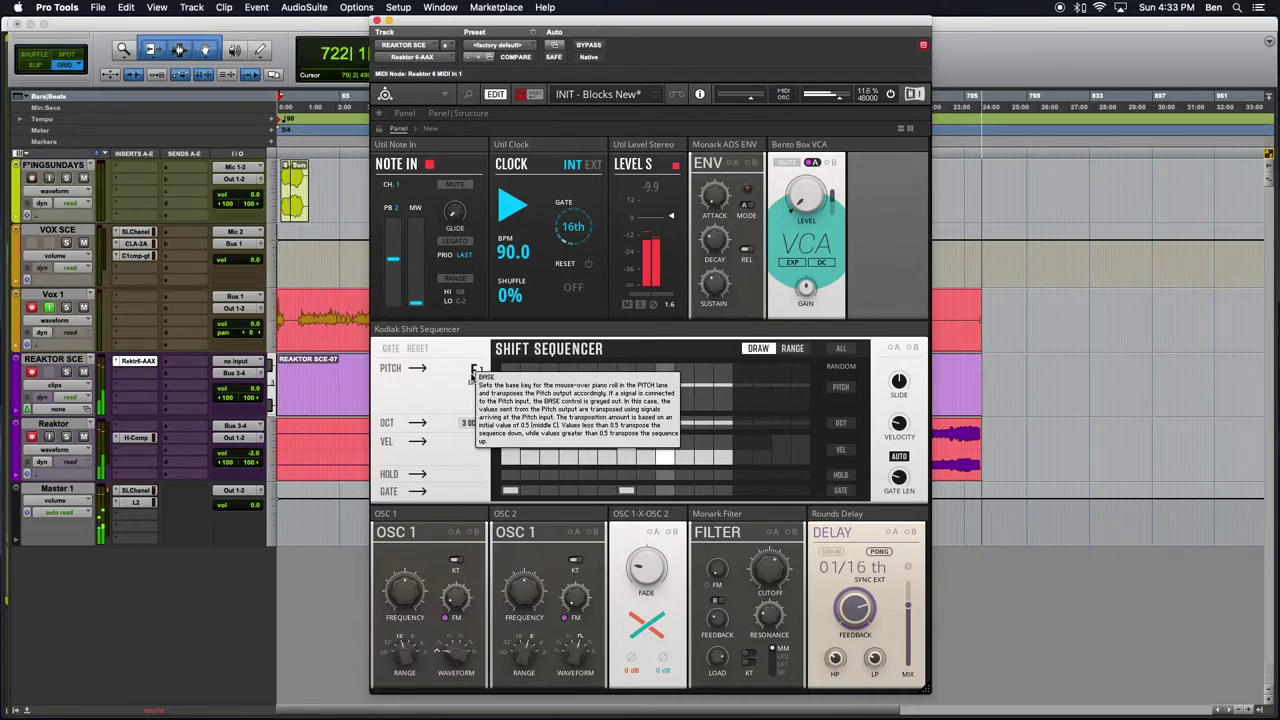
pyautogui.moveTo(475, 377); pyautogui.dragTo(476, 369)
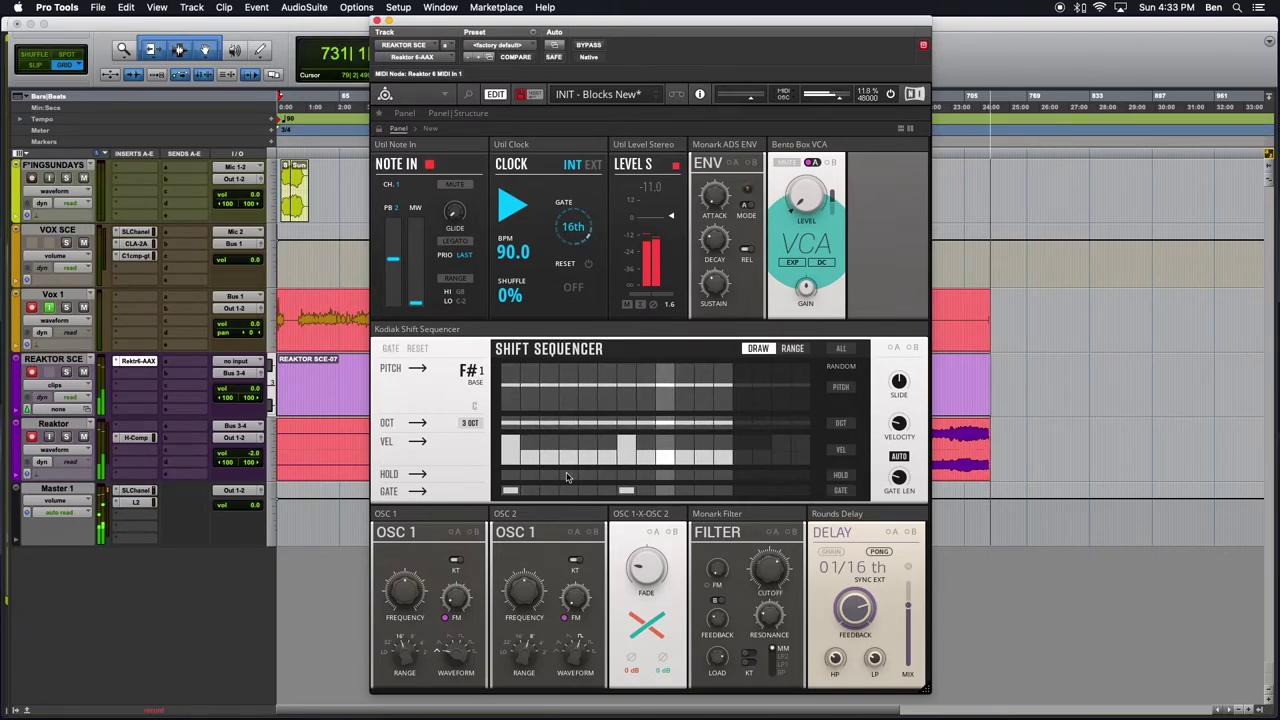
pyautogui.moveTo(566, 477)
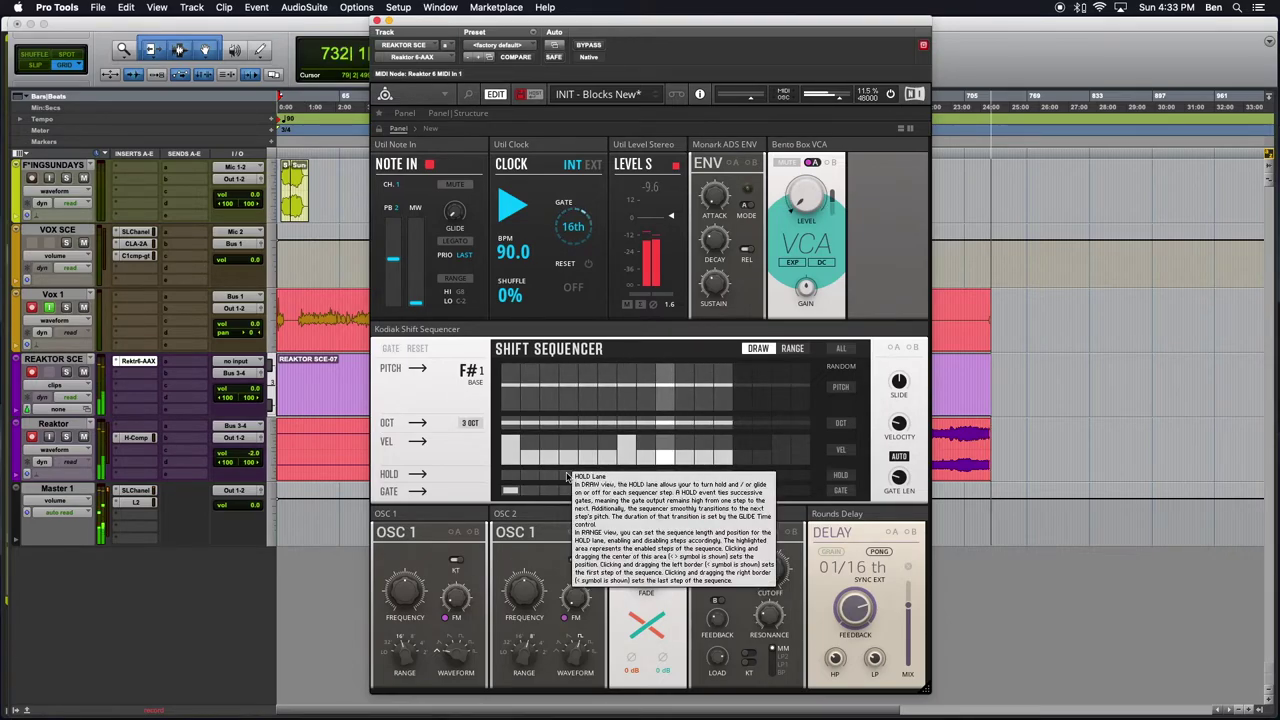
pyautogui.moveTo(638, 599)
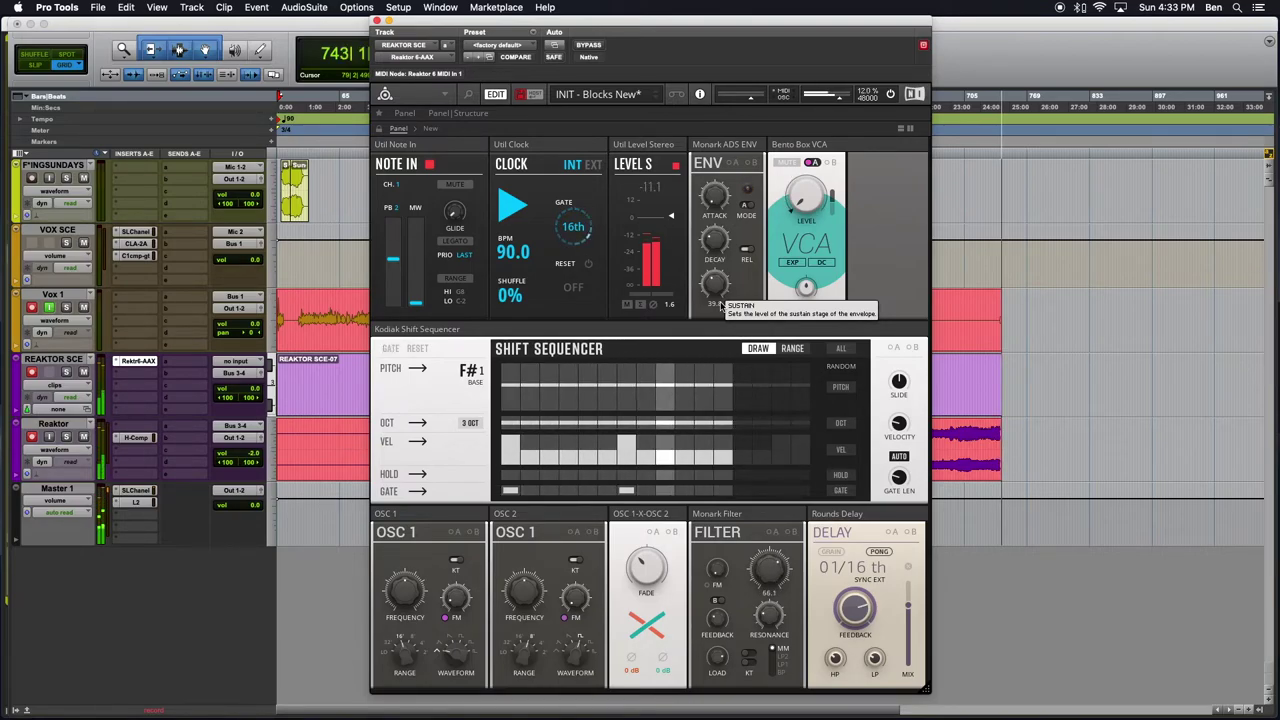
# Set the Rounds Delay's feedback to about 76.8.
pyautogui.moveTo(713, 335)
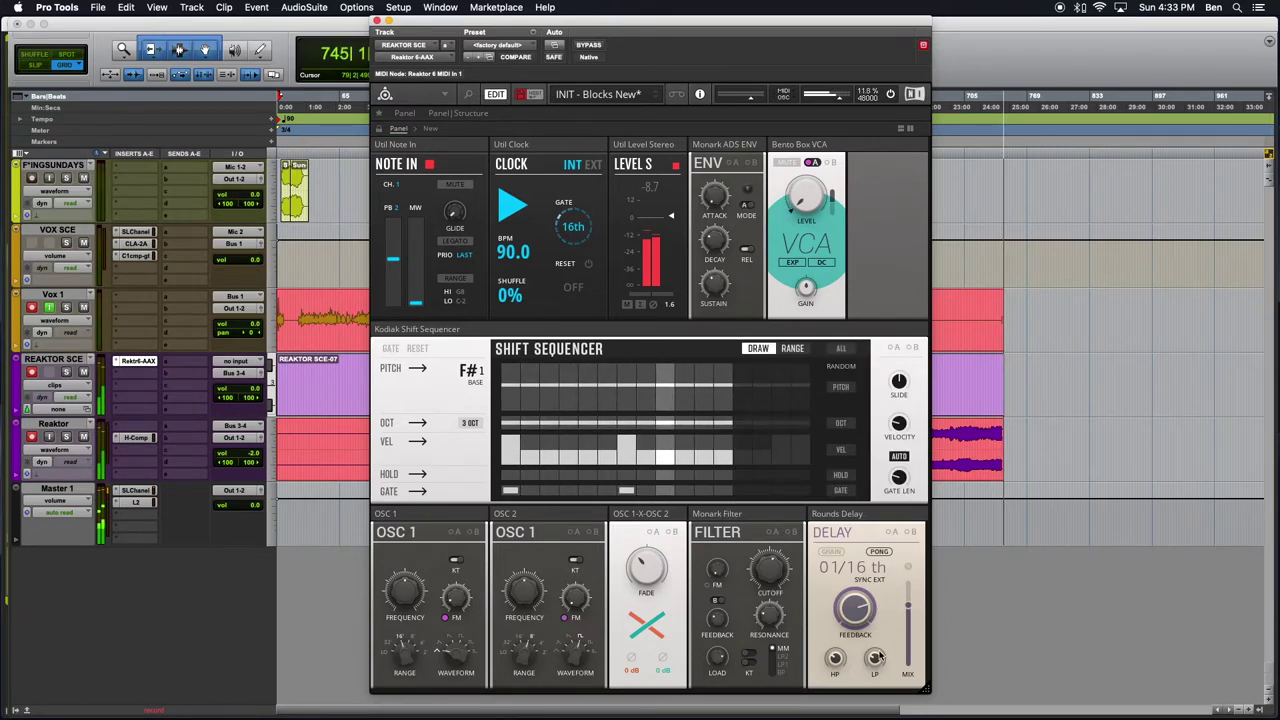
pyautogui.moveTo(862, 614); pyautogui.dragTo(860, 609)
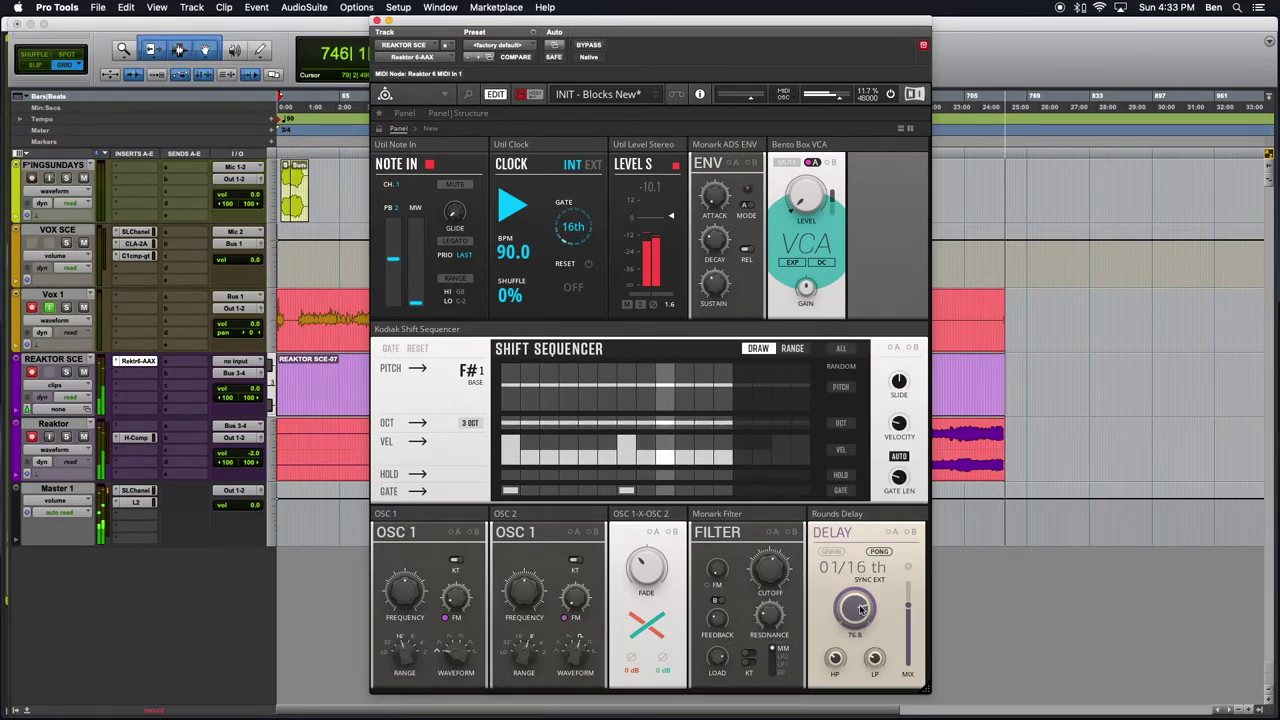
pyautogui.click(830, 551)
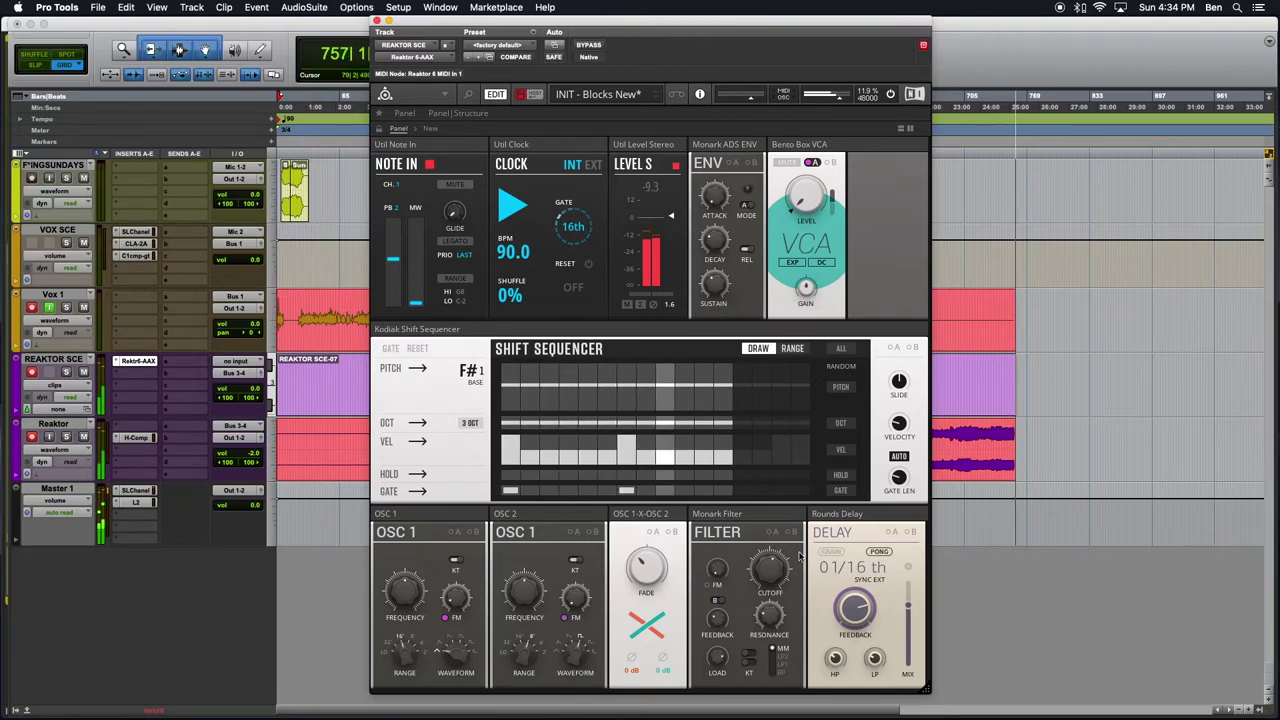
# Transpose the Shift Sequencer's base pitch up to A#1 and back down through A1 and G#1 to F1.
pyautogui.moveTo(477, 382)
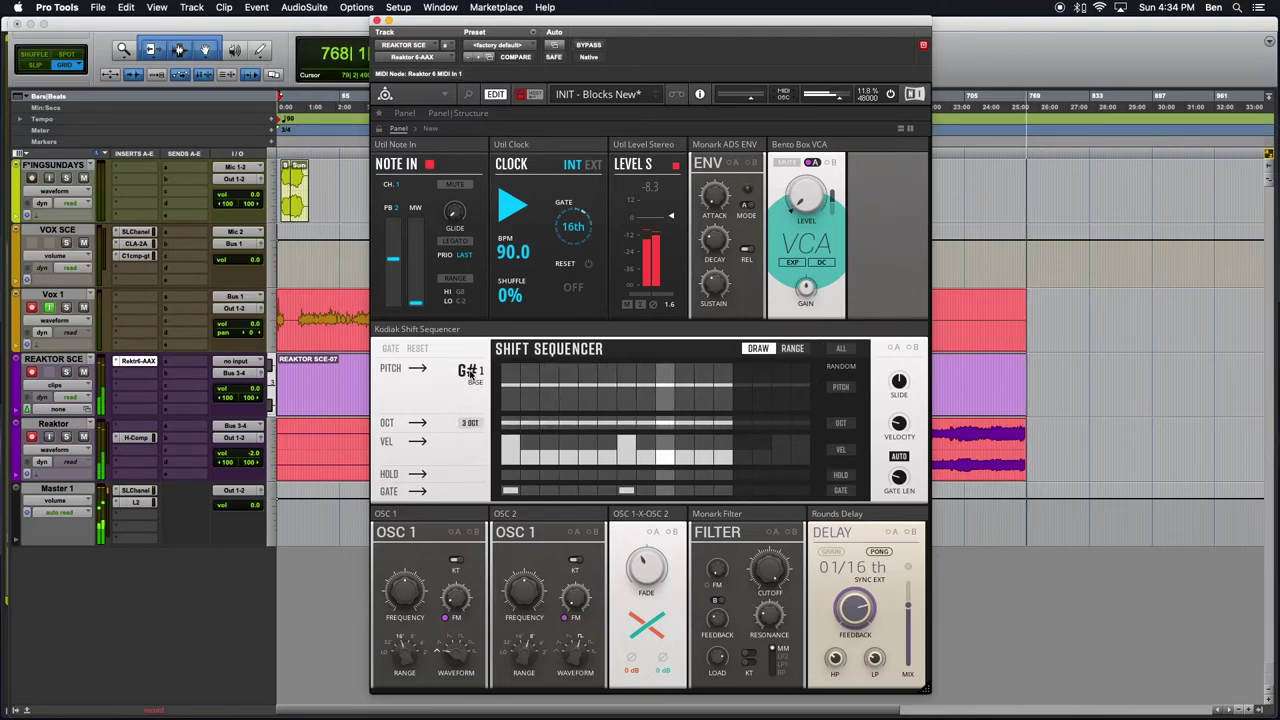
pyautogui.moveTo(470, 371)
pyautogui.mouseDown()
pyautogui.moveTo(472, 382)
pyautogui.moveTo(474, 363)
pyautogui.mouseUp()
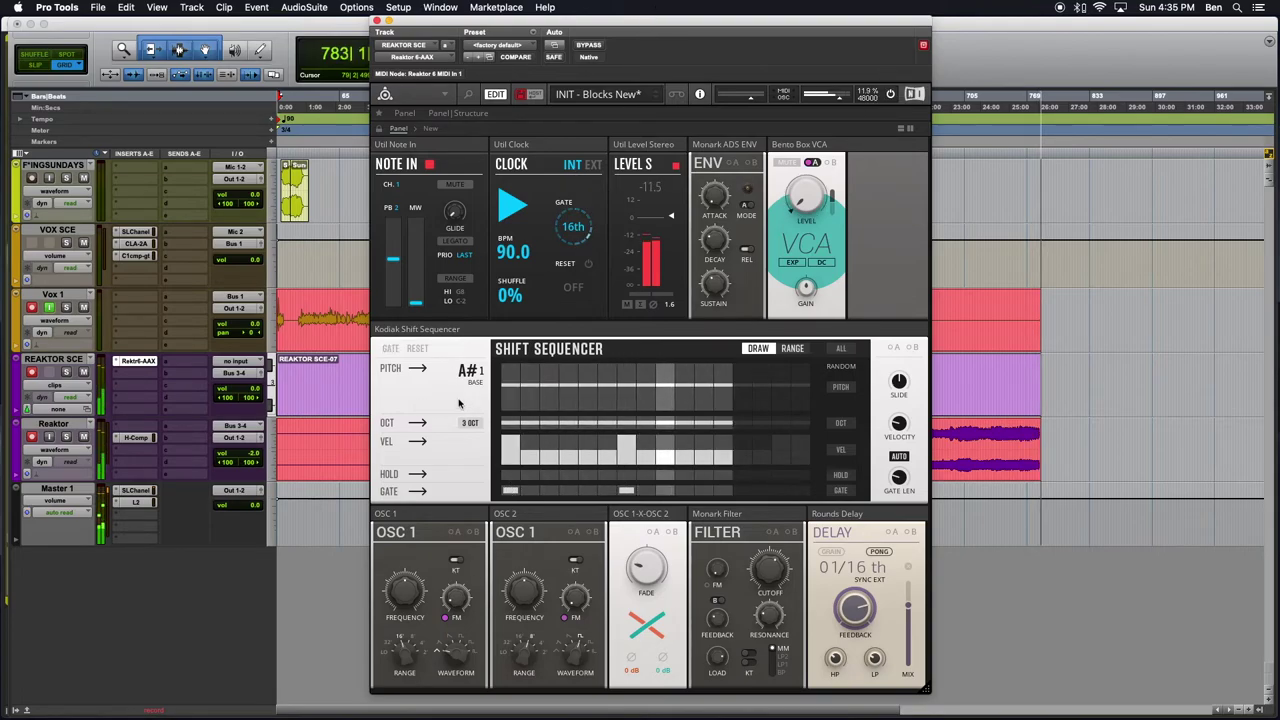
pyautogui.moveTo(470, 376)
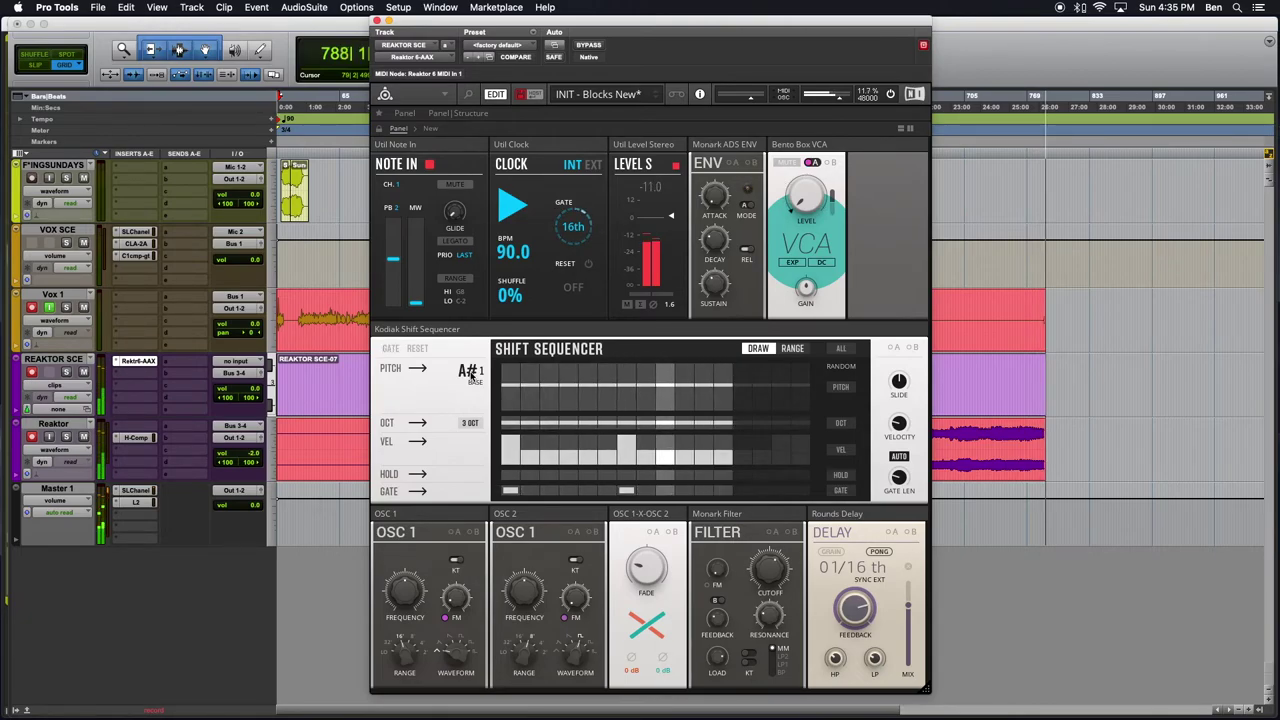
pyautogui.moveTo(470, 372); pyautogui.dragTo(471, 374)
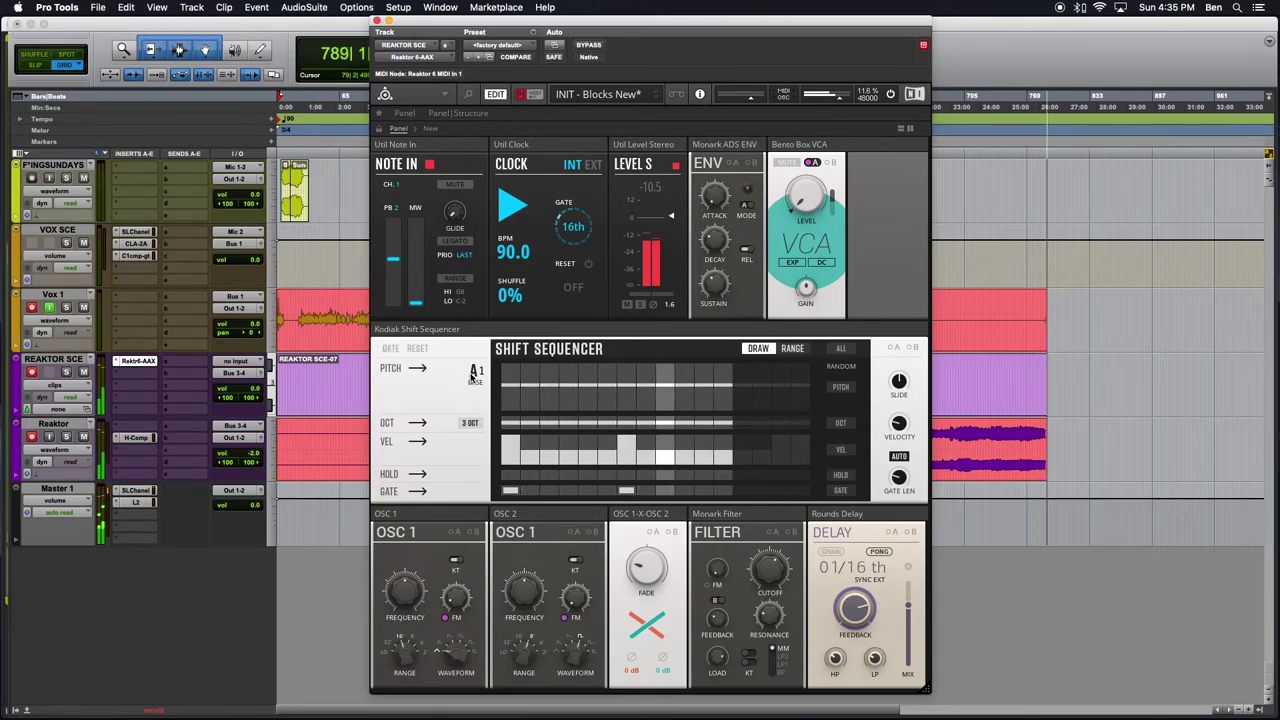
pyautogui.scroll(-1, 472, 380)
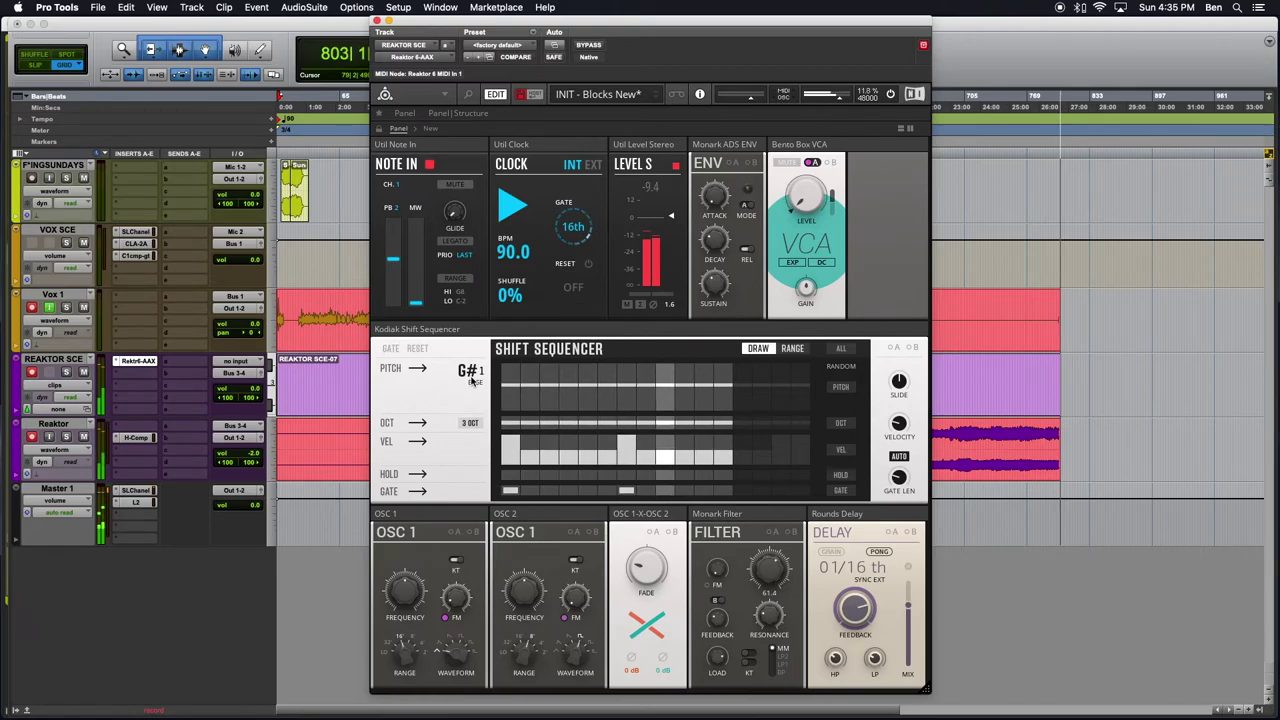
pyautogui.moveTo(469, 378)
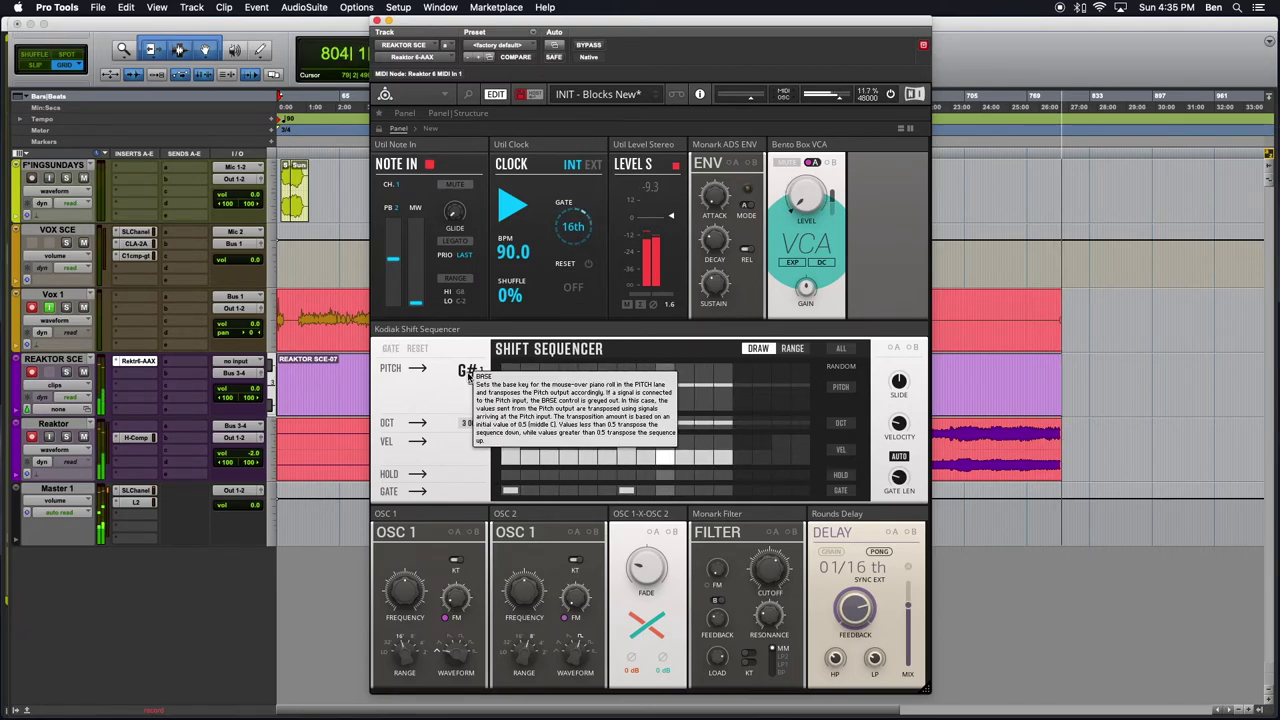
pyautogui.moveTo(469, 378); pyautogui.dragTo(474, 384)
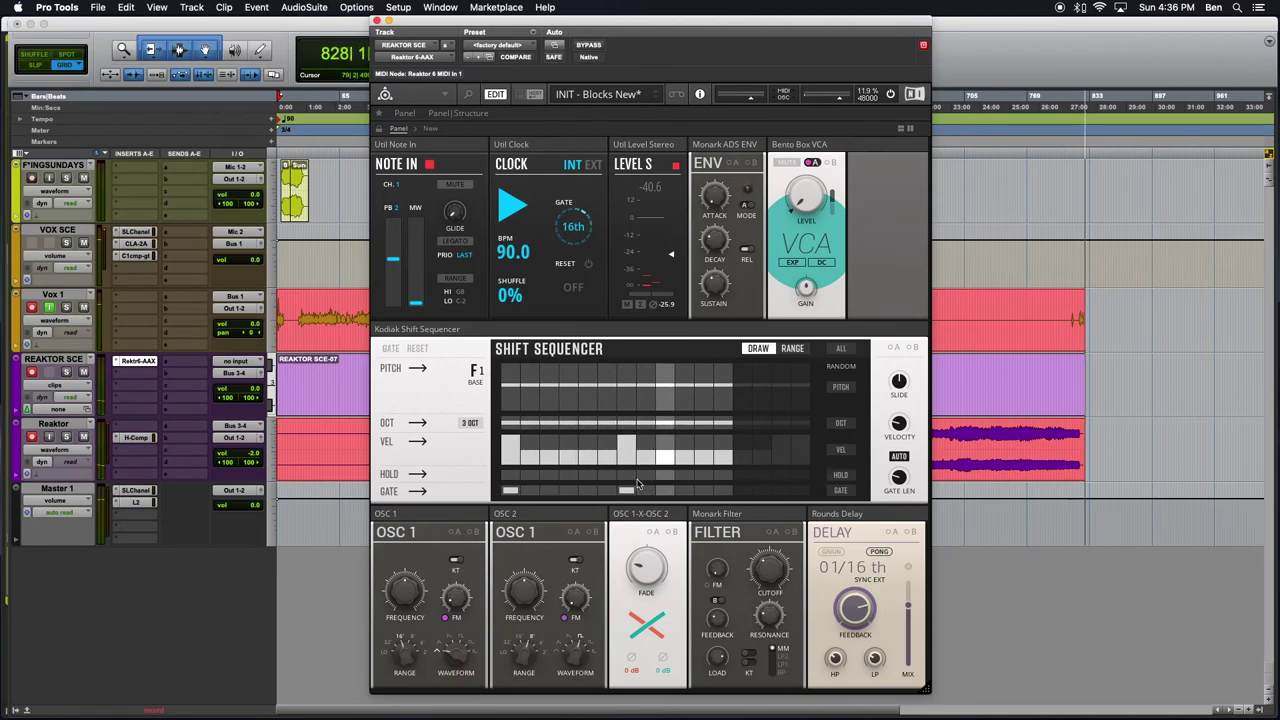
# Mute the Vox 1 track in the Pro Tools session.
pyautogui.moveTo(638, 483)
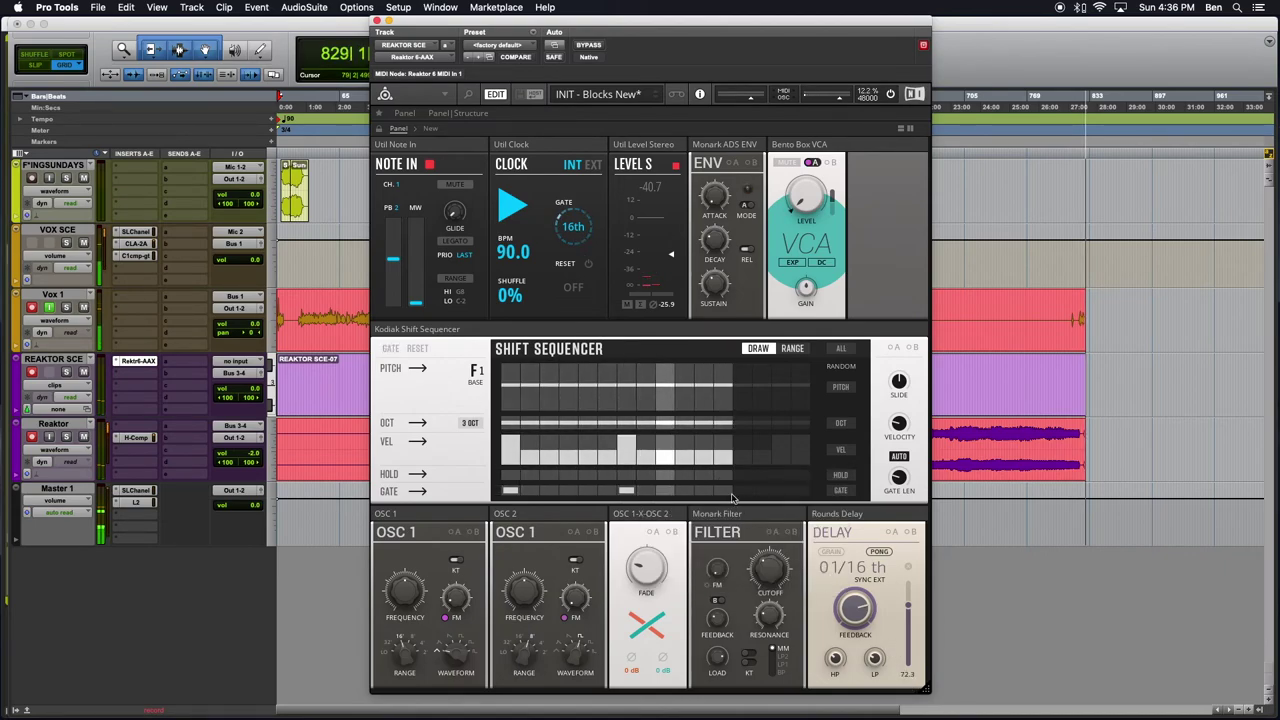
pyautogui.moveTo(680, 460)
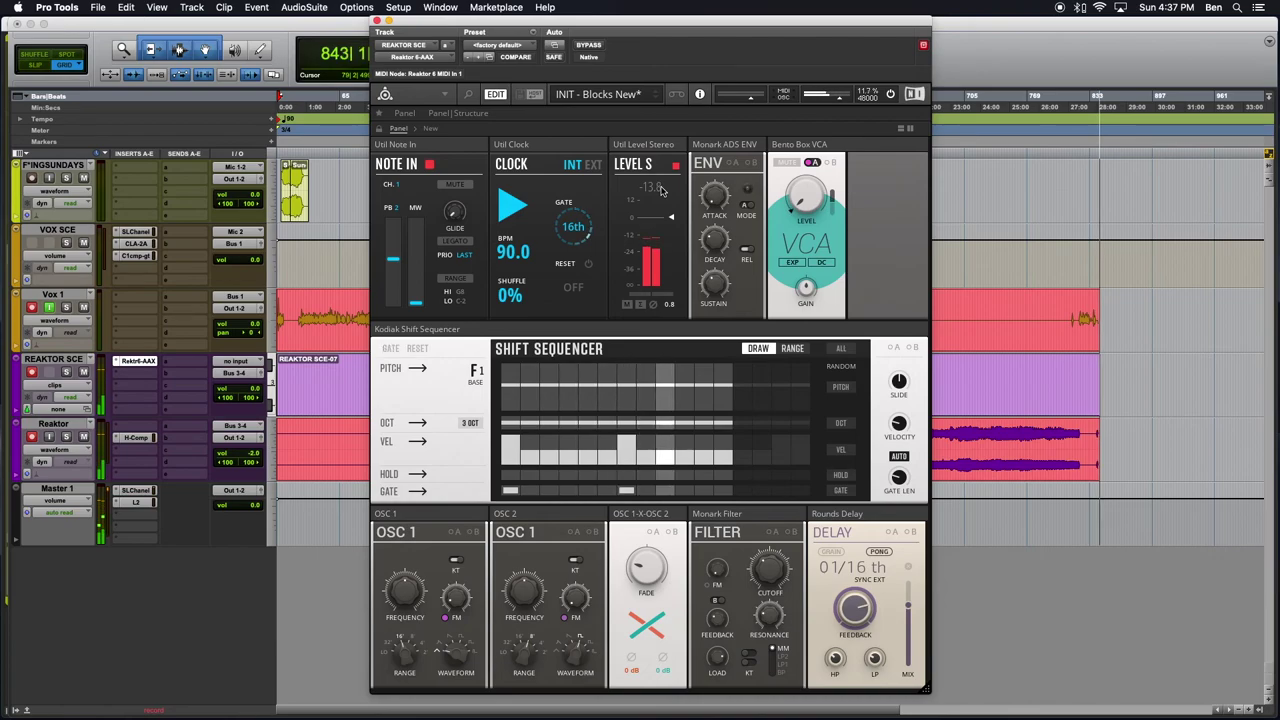
pyautogui.click(85, 308)
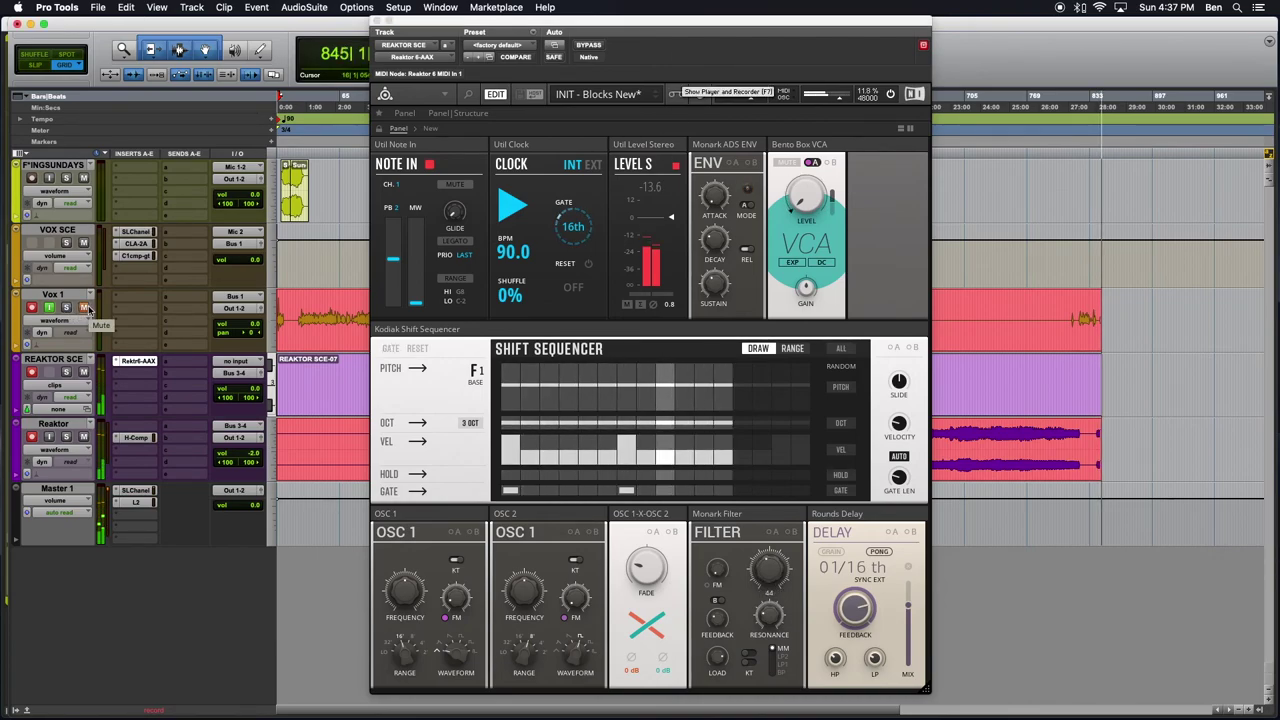